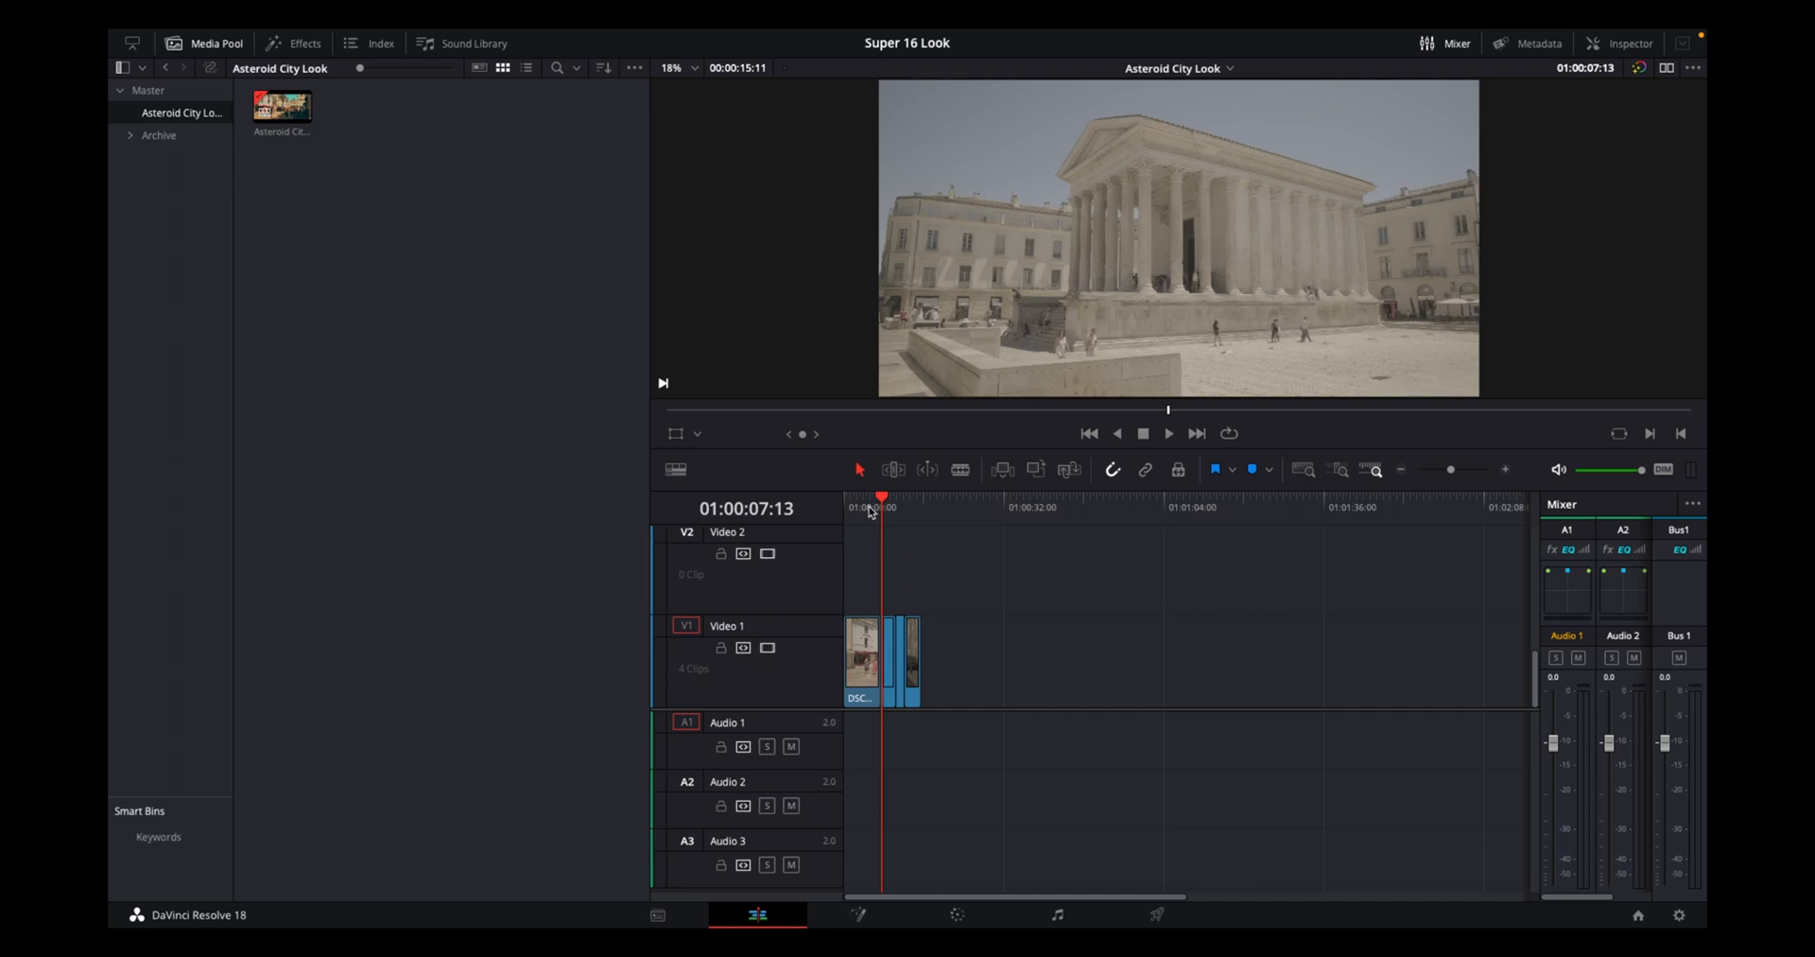
# From the timeline's first frame, compare clip 01 on the Color page with the three reference stills in a wipe, finishing on still 1.12.1
pyautogui.moveTo(871, 511); pyautogui.dragTo(778, 498)
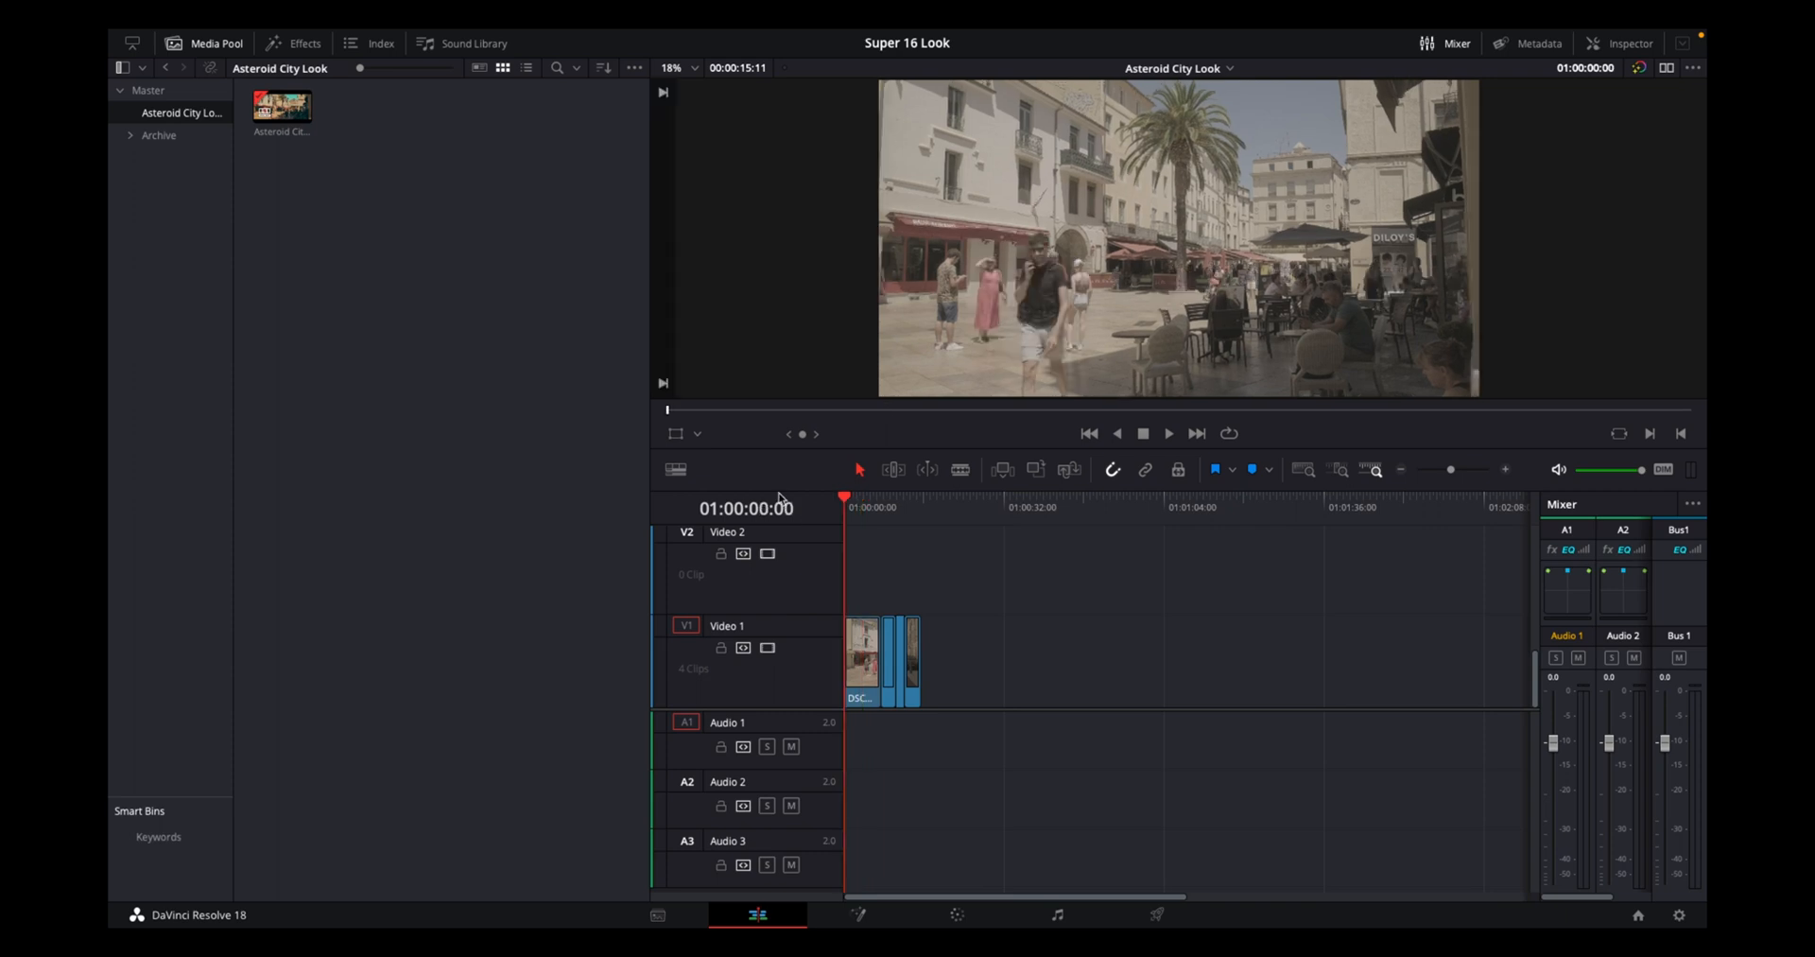
pyautogui.click(955, 917)
pyautogui.moveTo(777, 295); pyautogui.dragTo(493, 284)
pyautogui.click(431, 130)
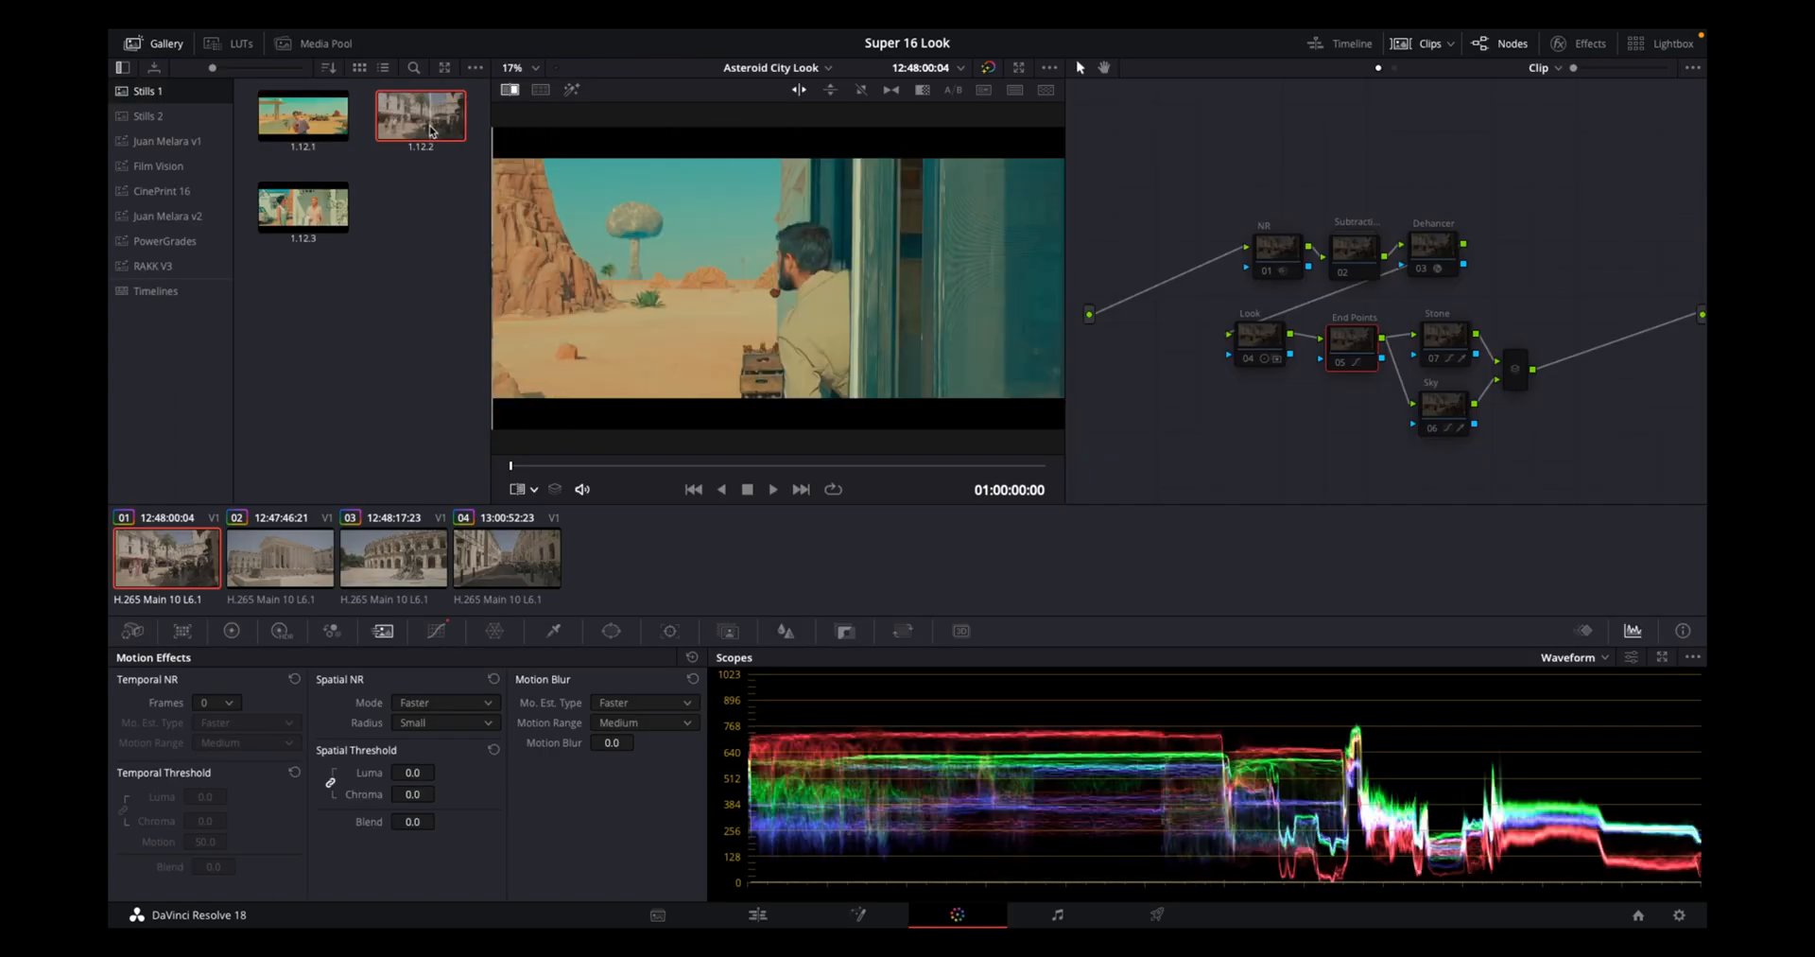
pyautogui.click(295, 236)
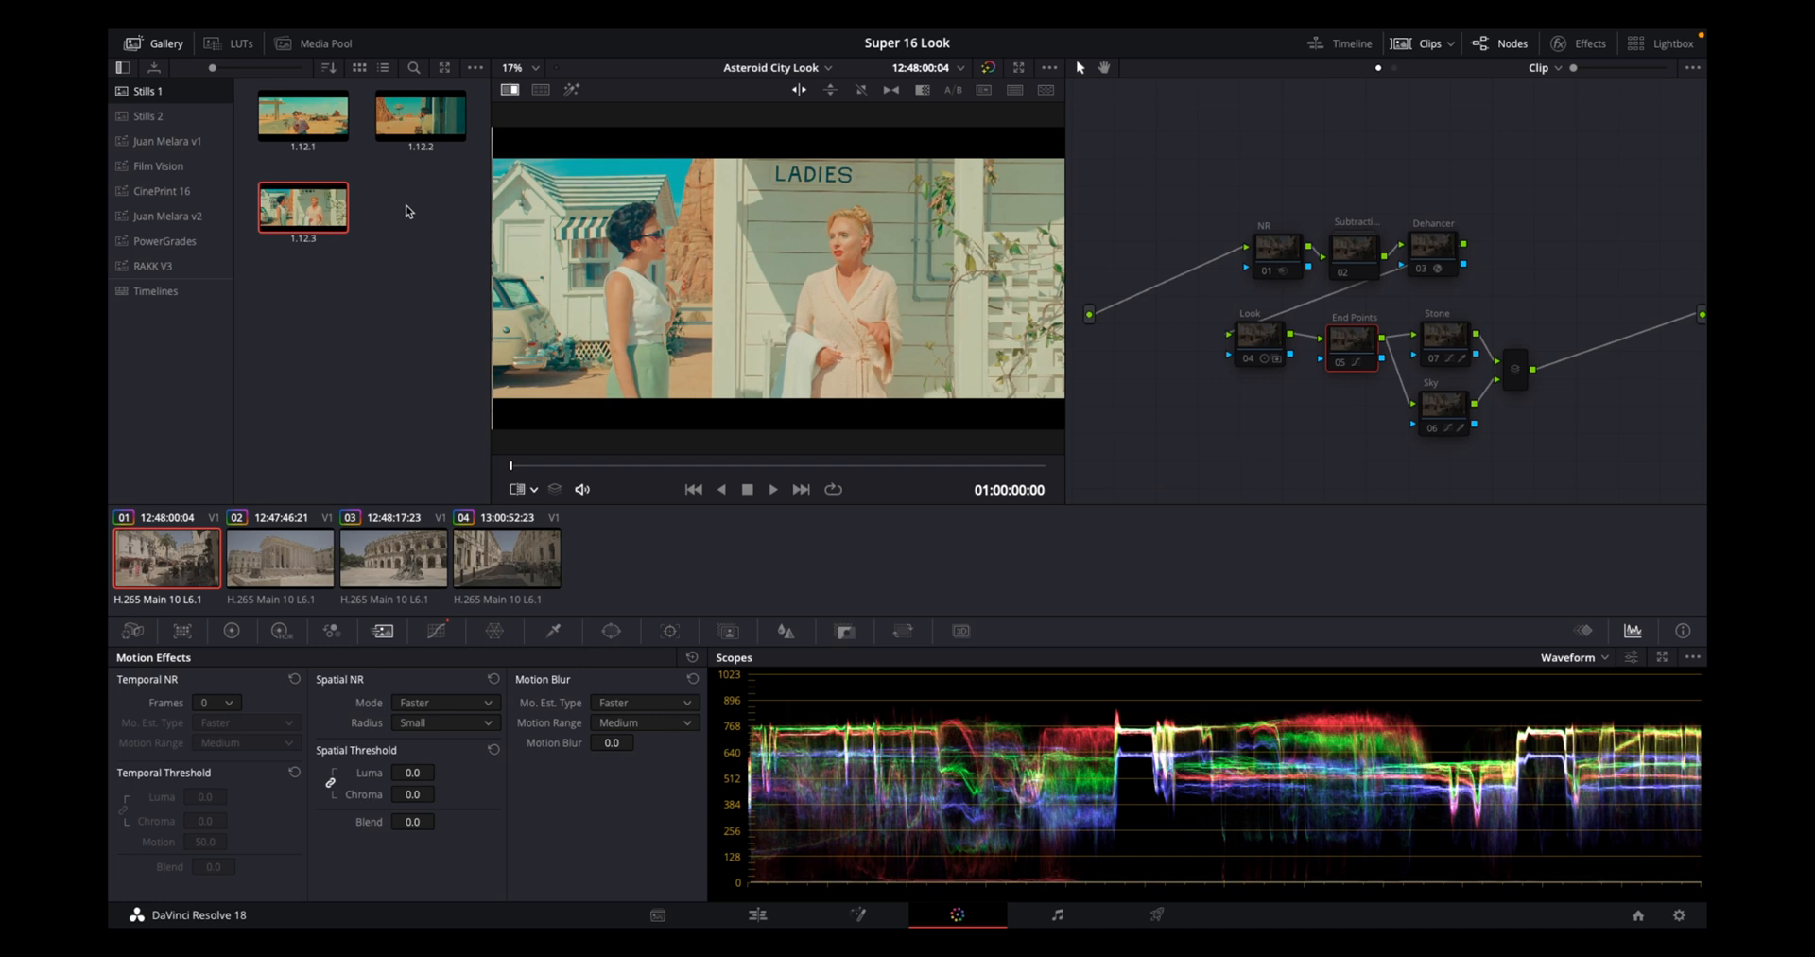
pyautogui.click(302, 115)
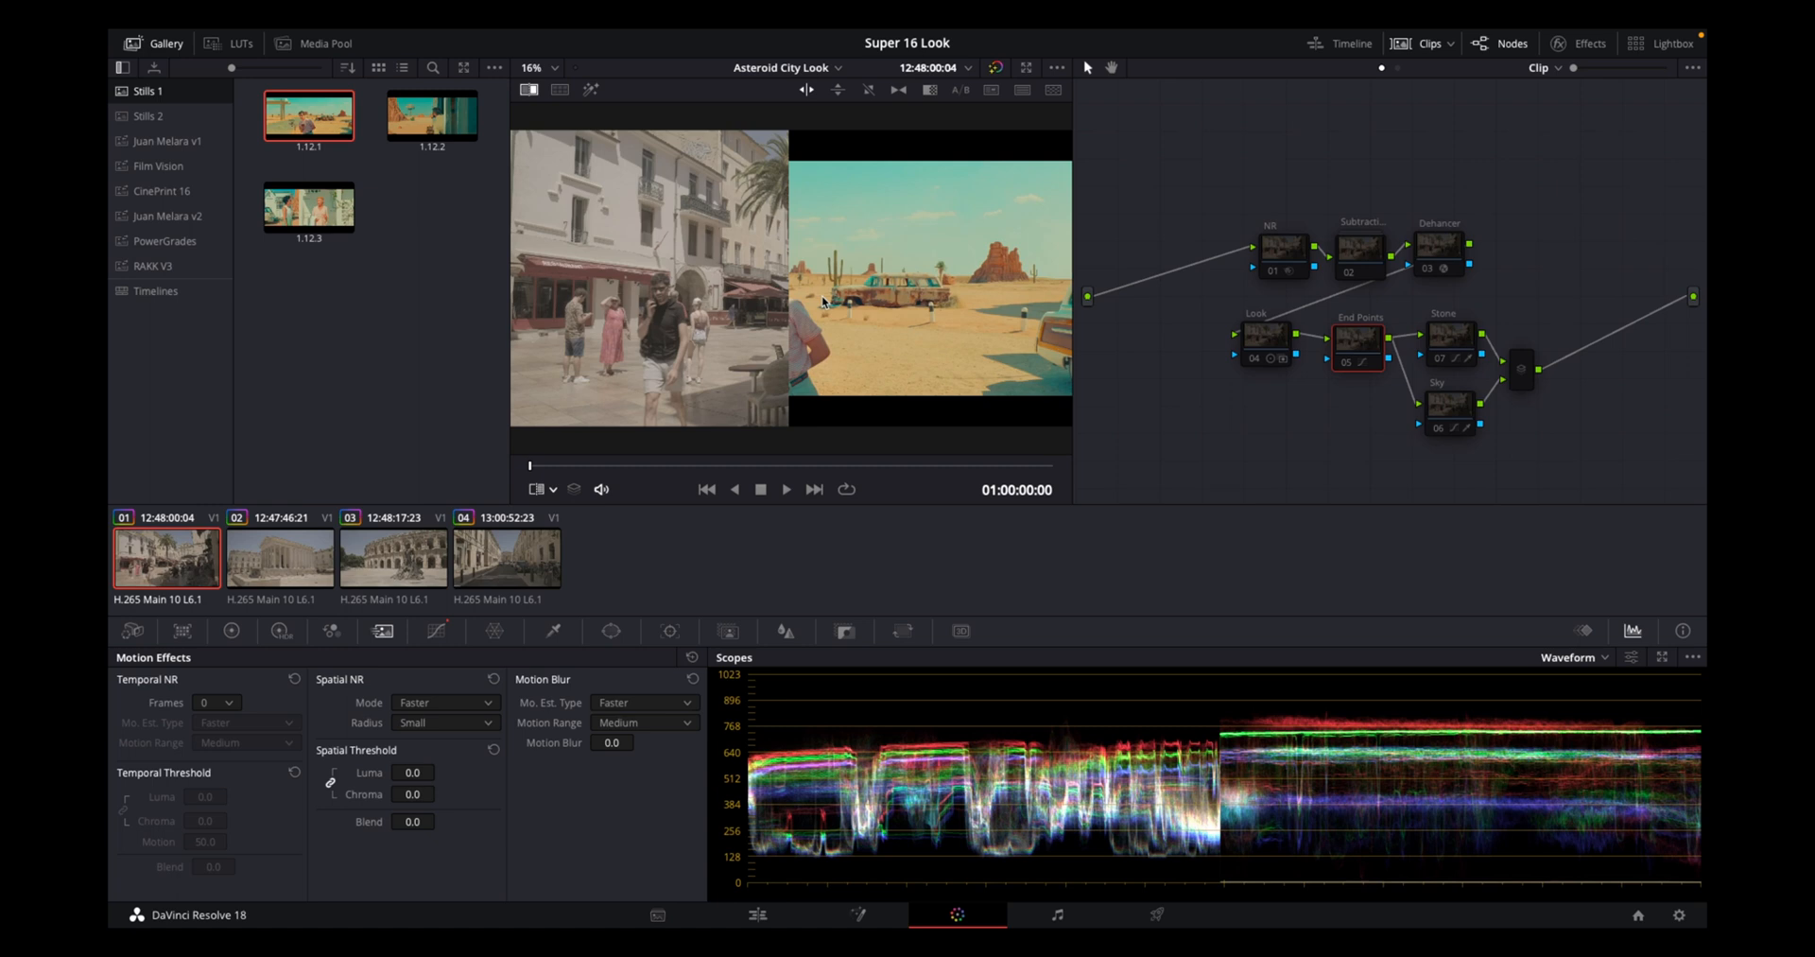
# Apply 2.39 output blanking to the timeline
pyautogui.click(385, 38)
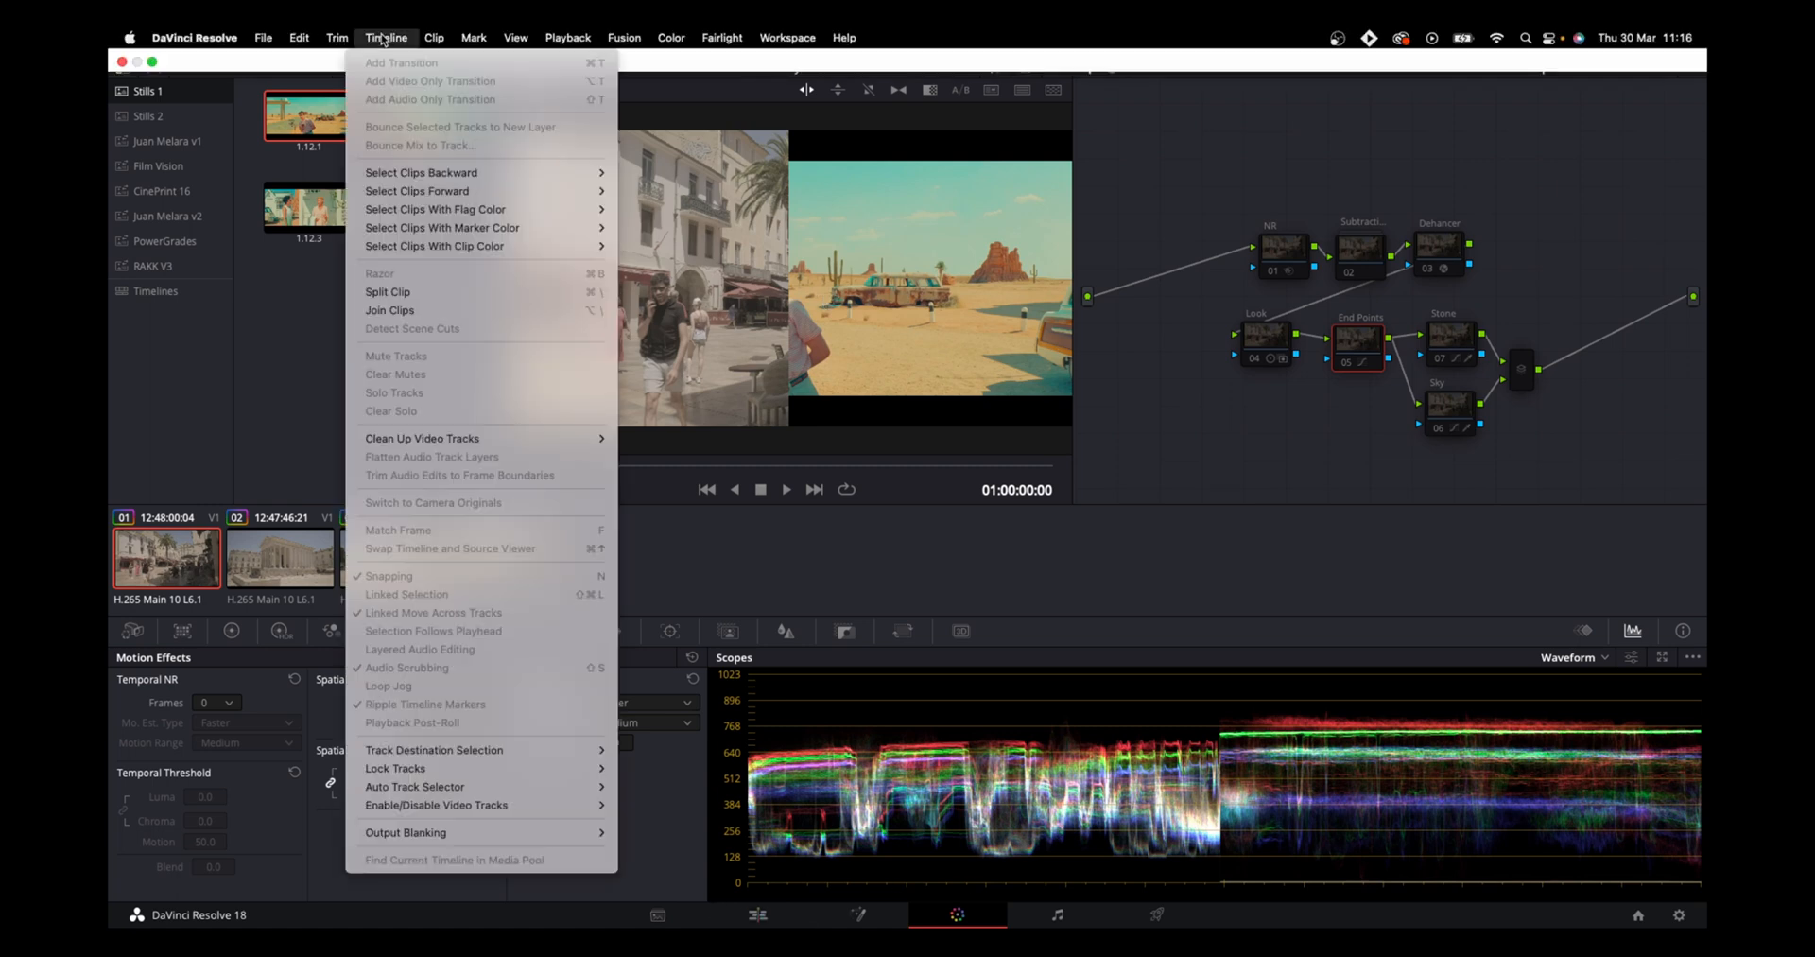
pyautogui.moveTo(517, 837)
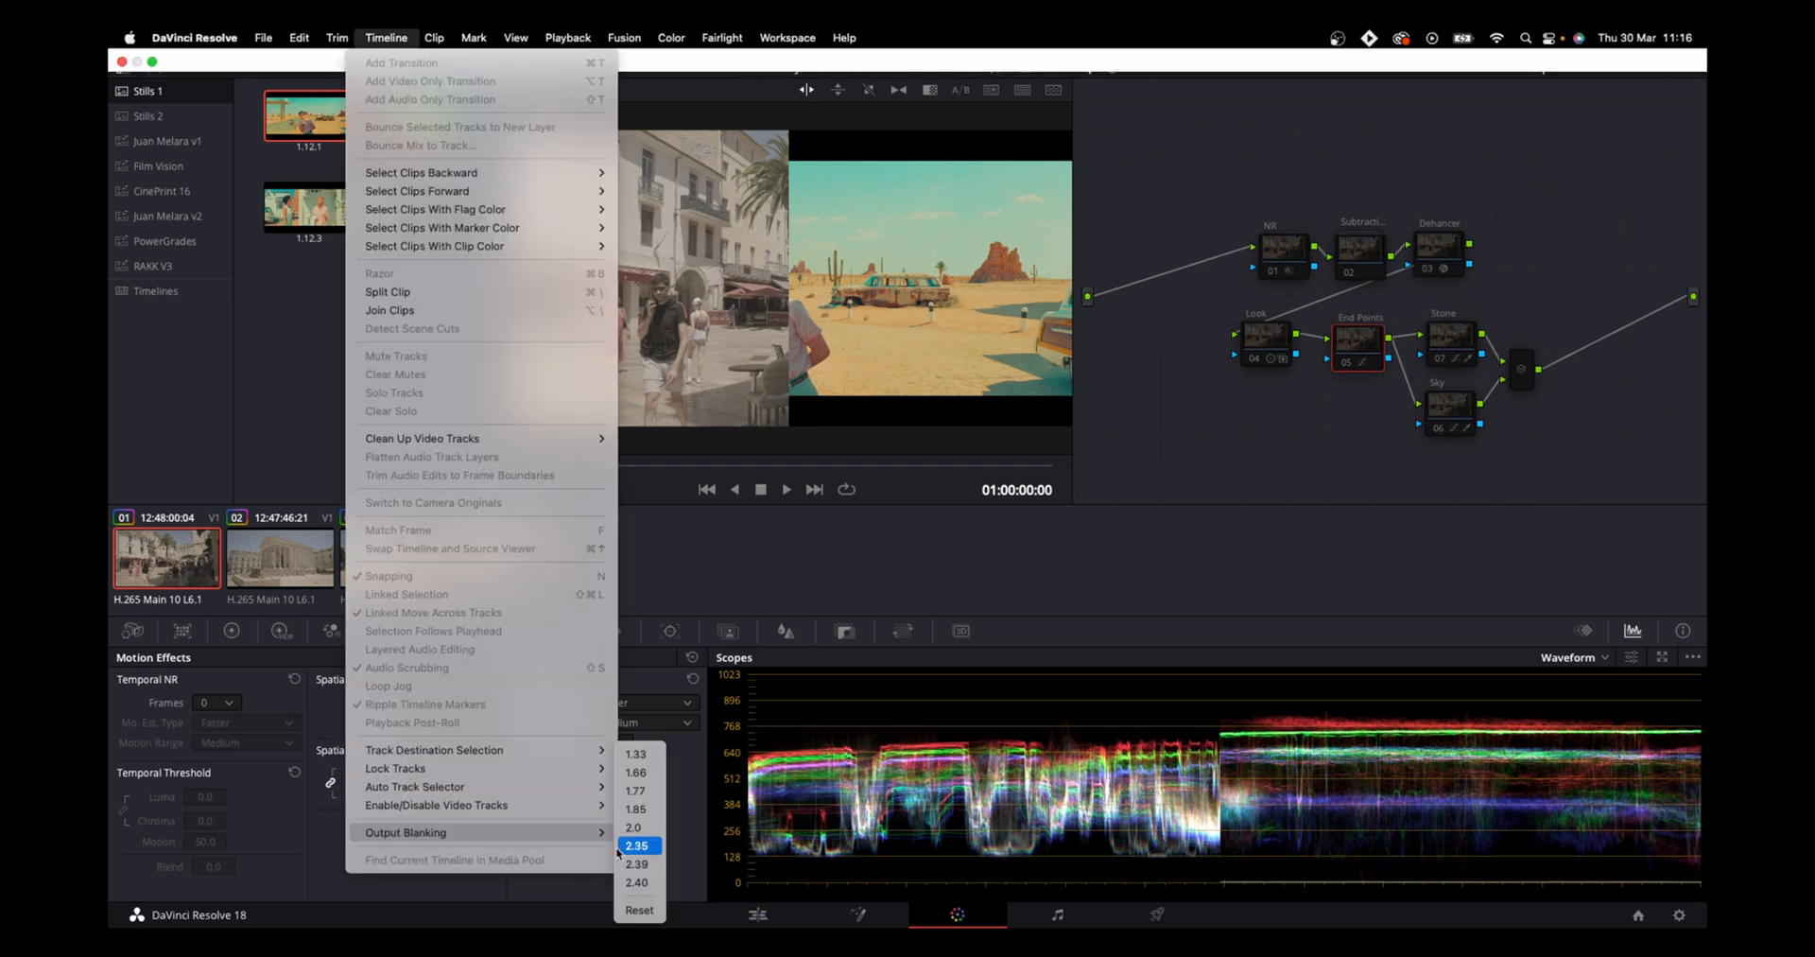
pyautogui.click(629, 864)
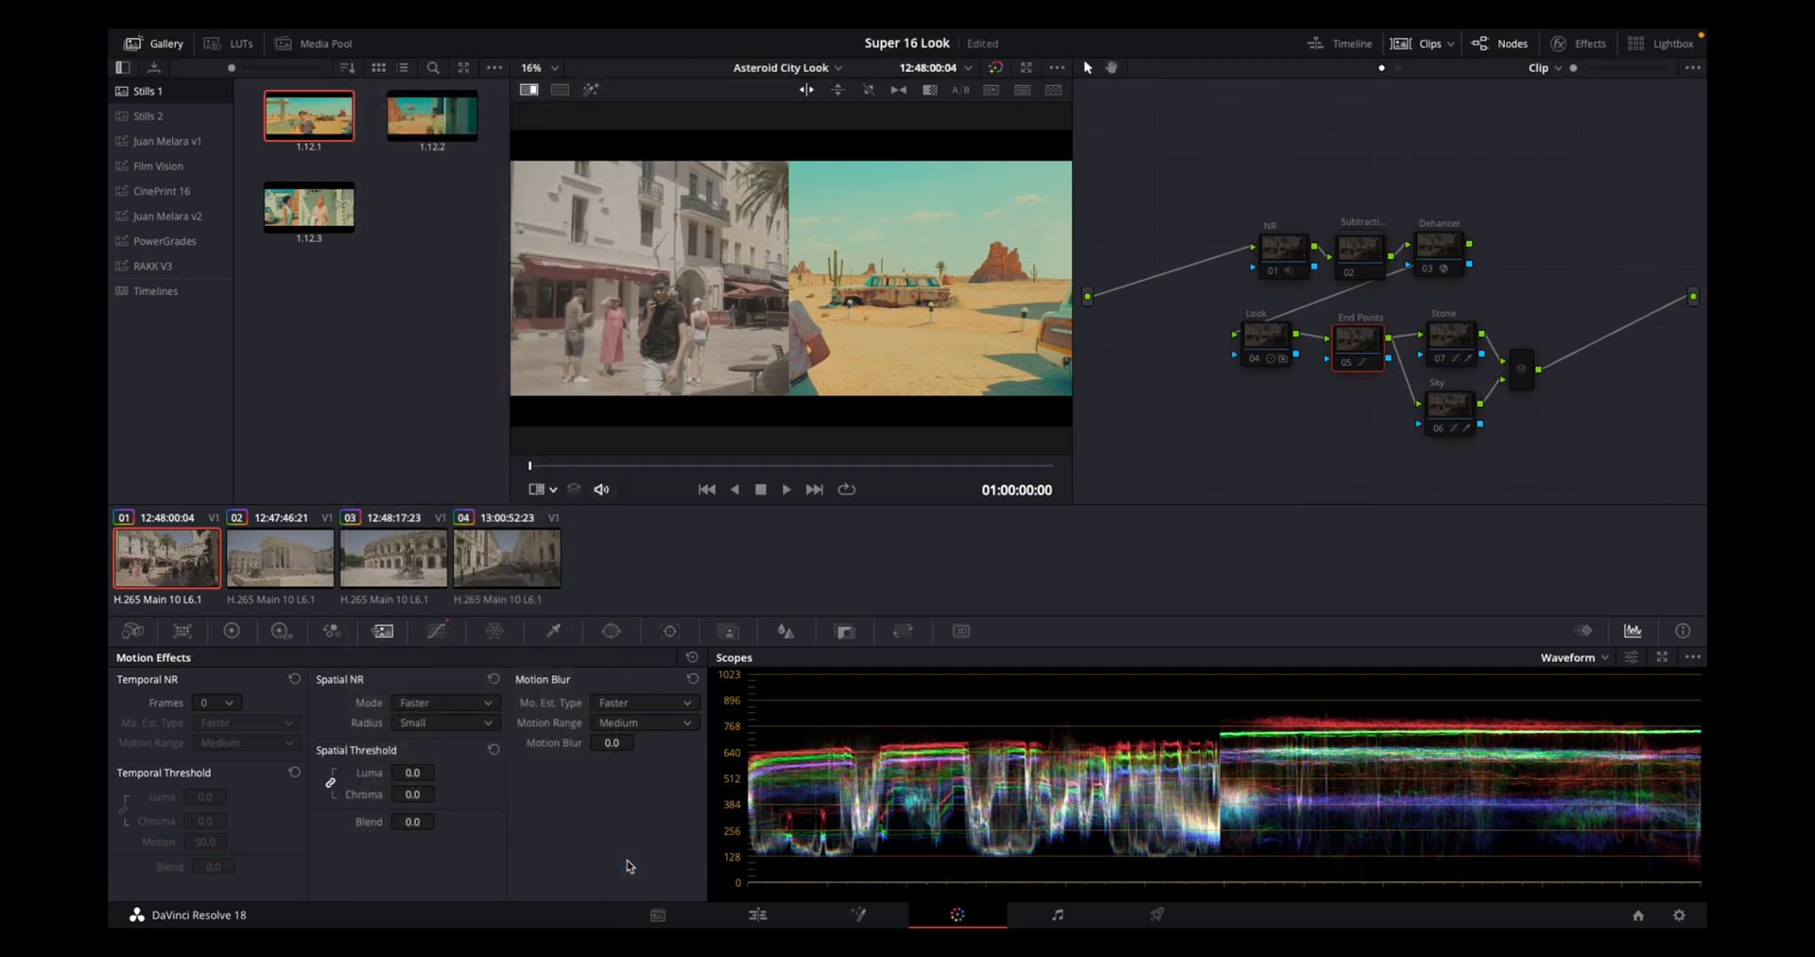
# Enable the NR node and reposition it and the Subtractive node at the start of the node graph
pyautogui.moveTo(1256, 212); pyautogui.dragTo(1215, 183)
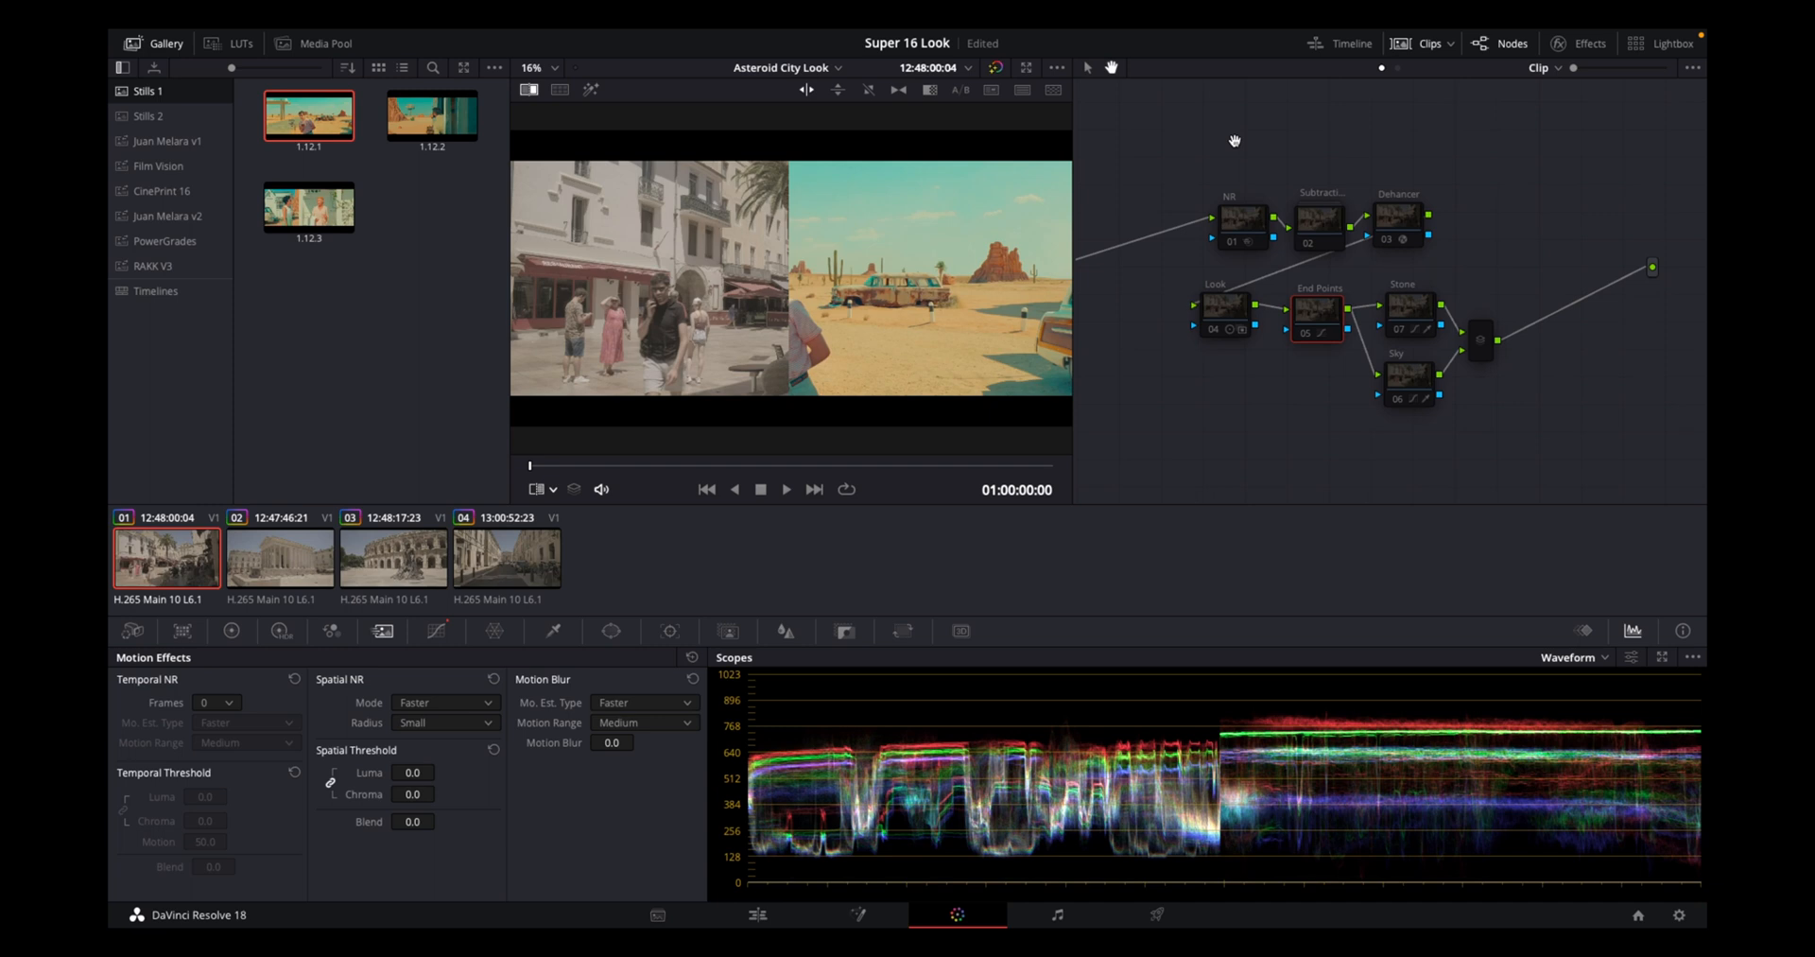
pyautogui.moveTo(1239, 222); pyautogui.dragTo(1207, 212)
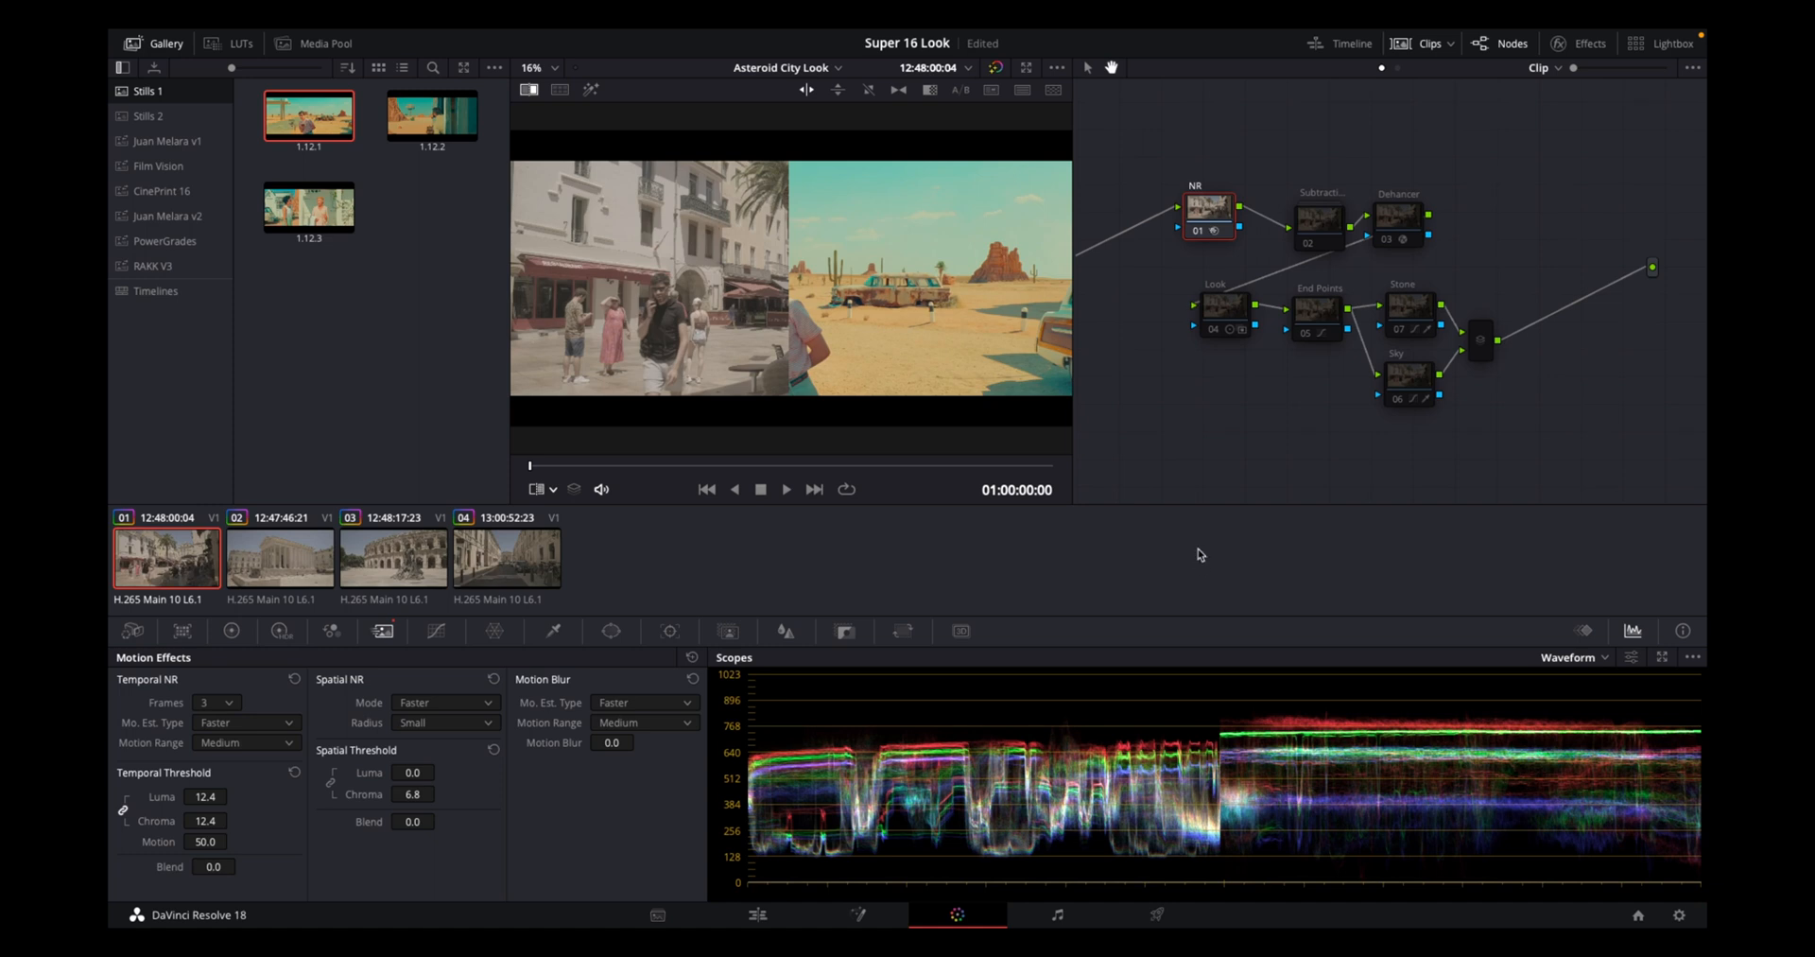
pyautogui.moveTo(1210, 206); pyautogui.dragTo(1313, 194)
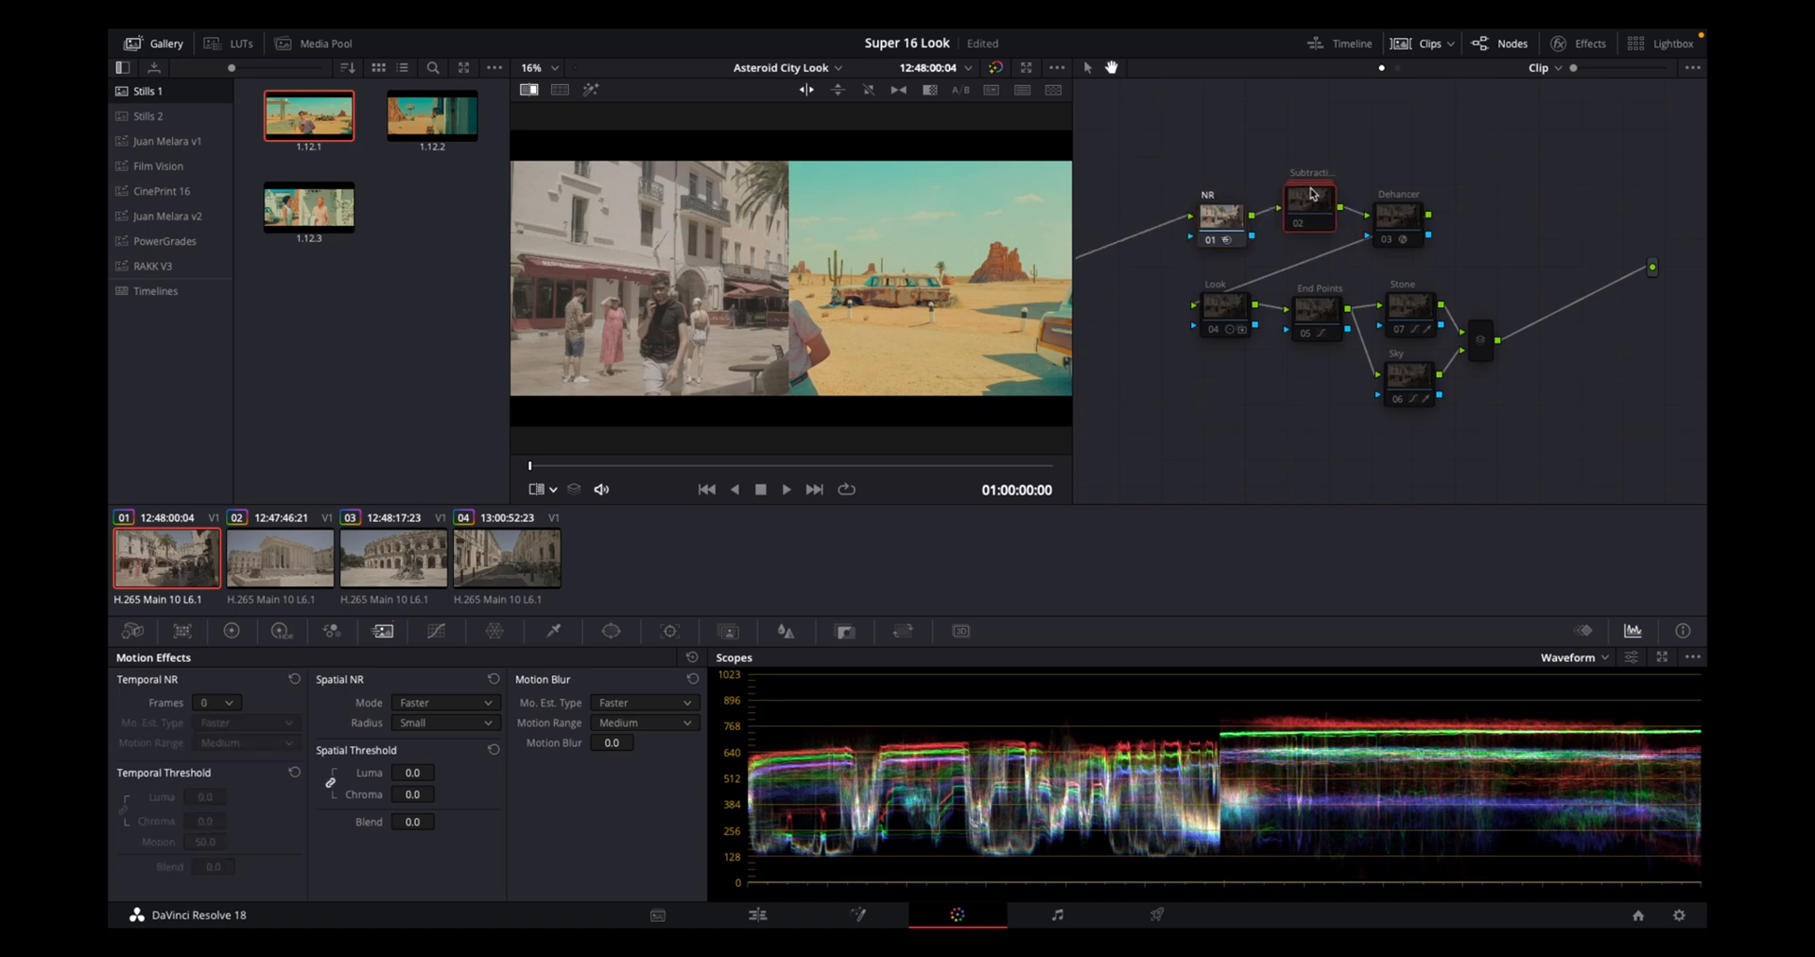
# Examine the node graph stored in the subtractive colour with emulation still of the RAKK V3 album
pyautogui.click(156, 266)
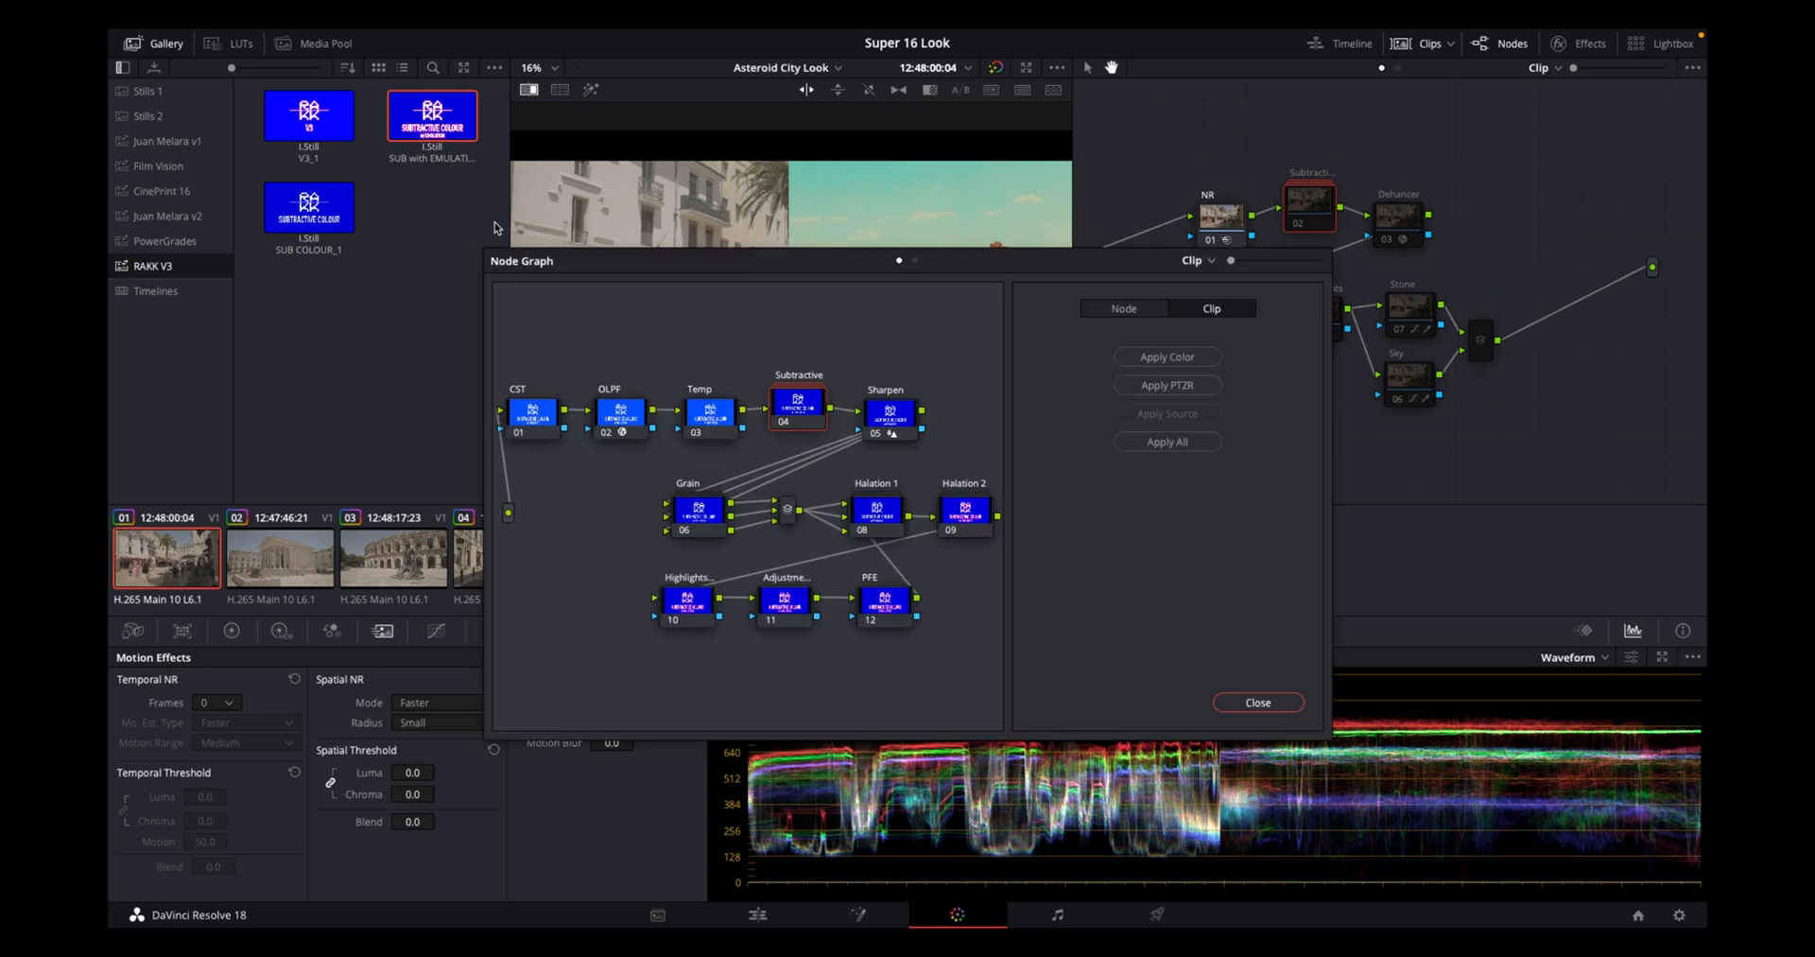
pyautogui.rightClick(458, 195)
pyautogui.click(499, 227)
pyautogui.click(1237, 707)
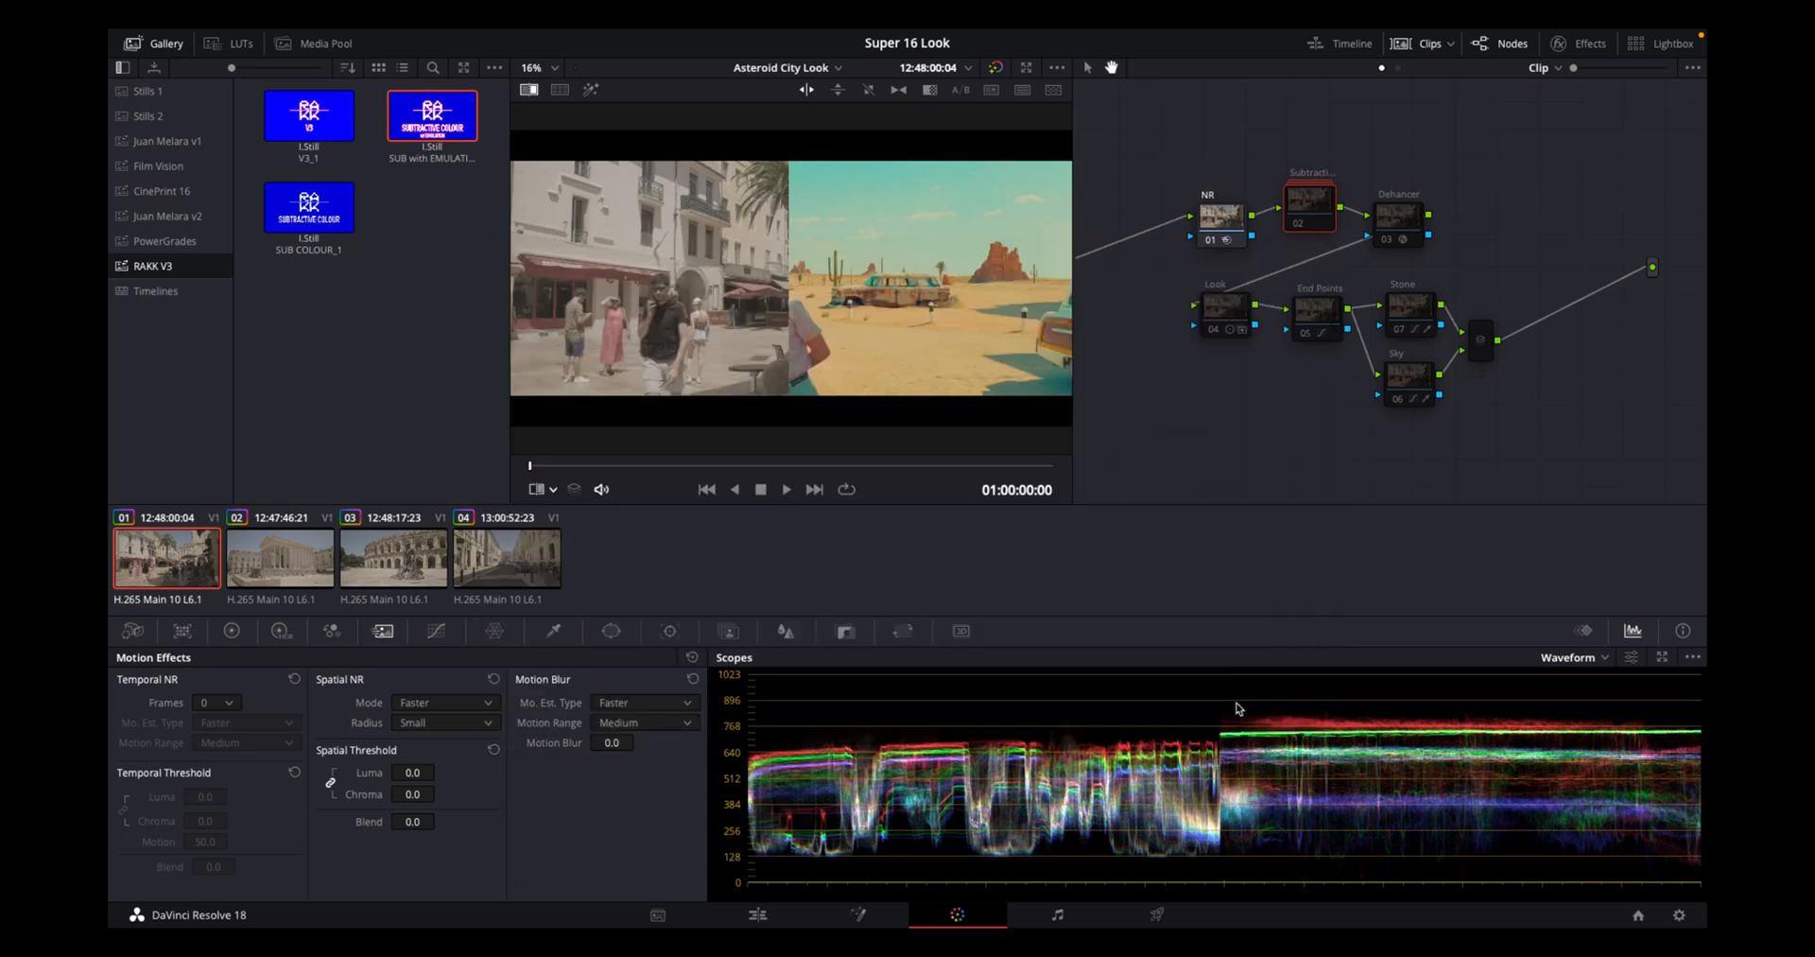
# Enable the Subtractive and Dehancer nodes and show the Dehancer Pro settings
pyautogui.click(1327, 188)
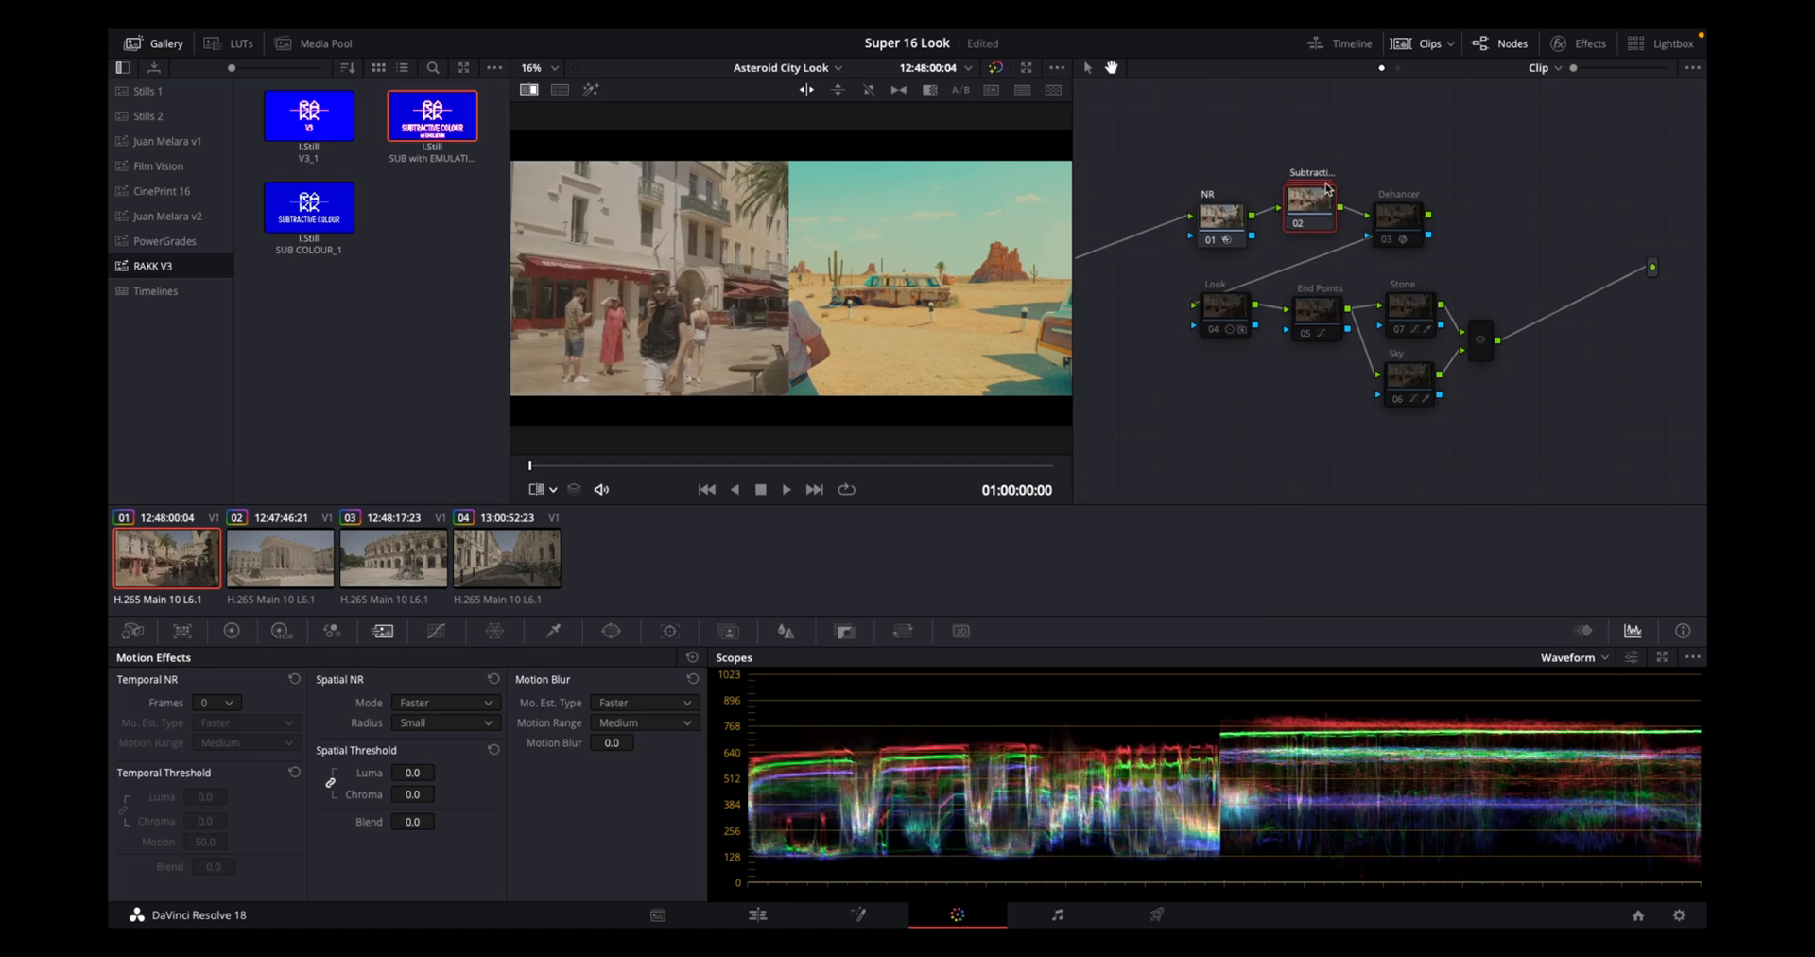
pyautogui.moveTo(1400, 218); pyautogui.dragTo(1411, 205)
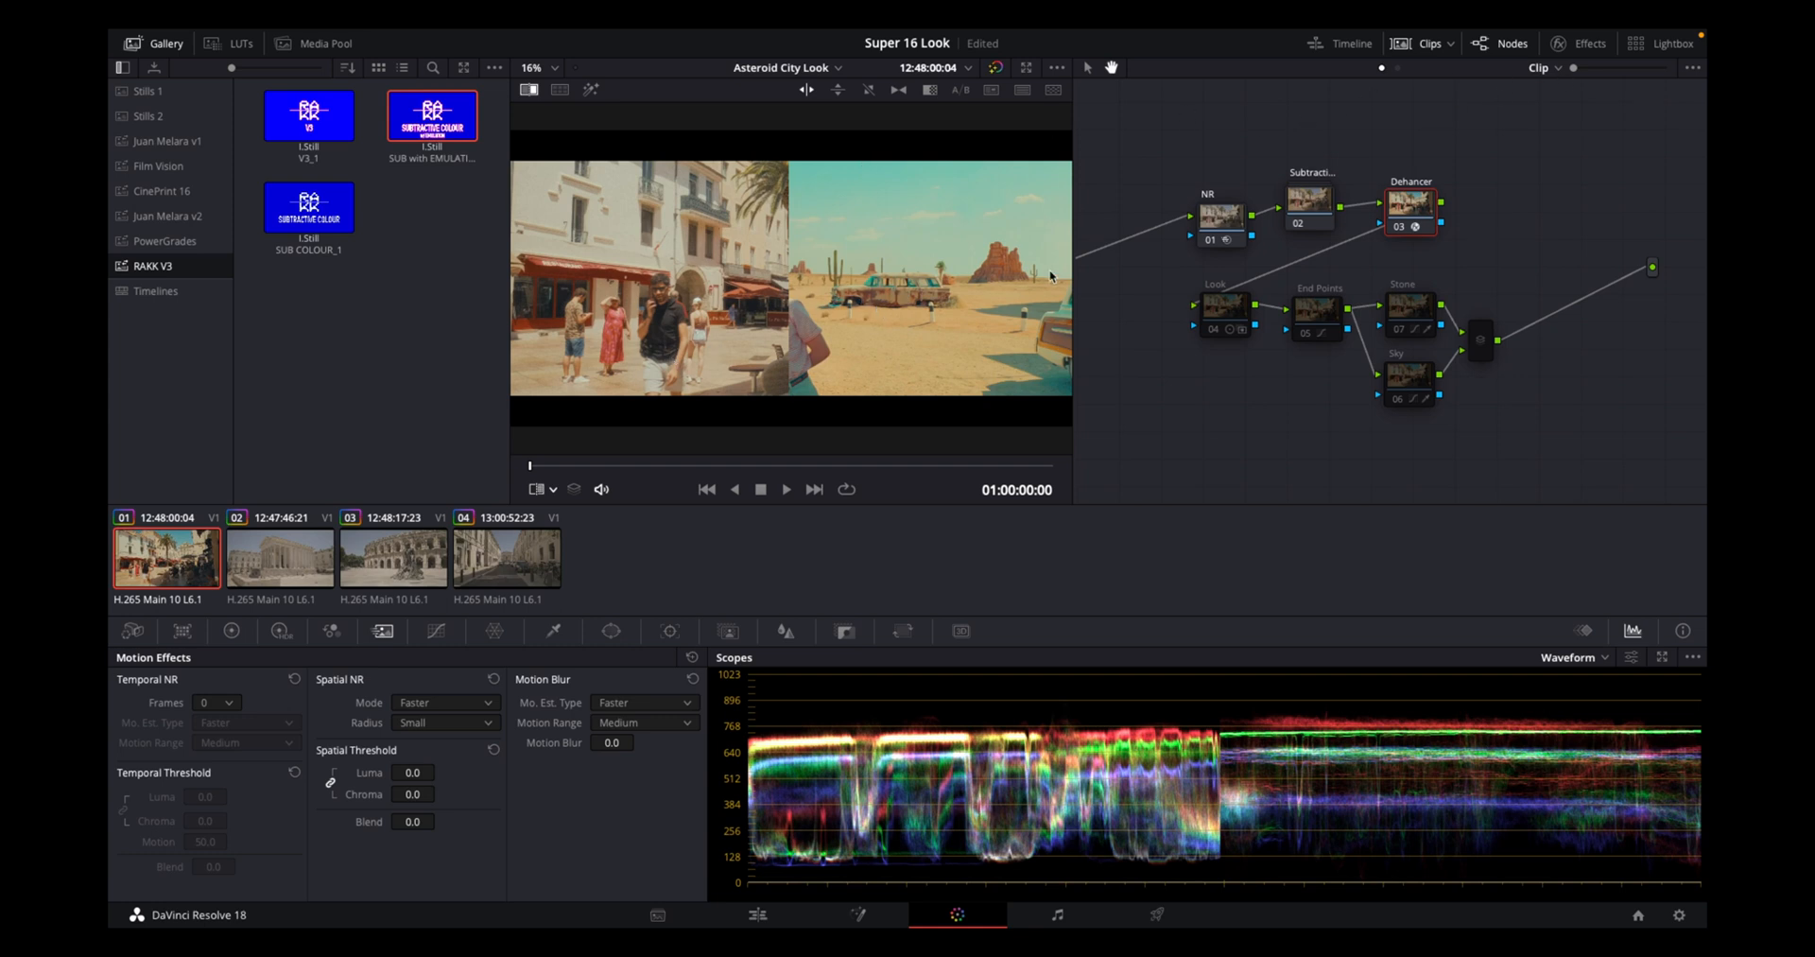
pyautogui.click(1577, 44)
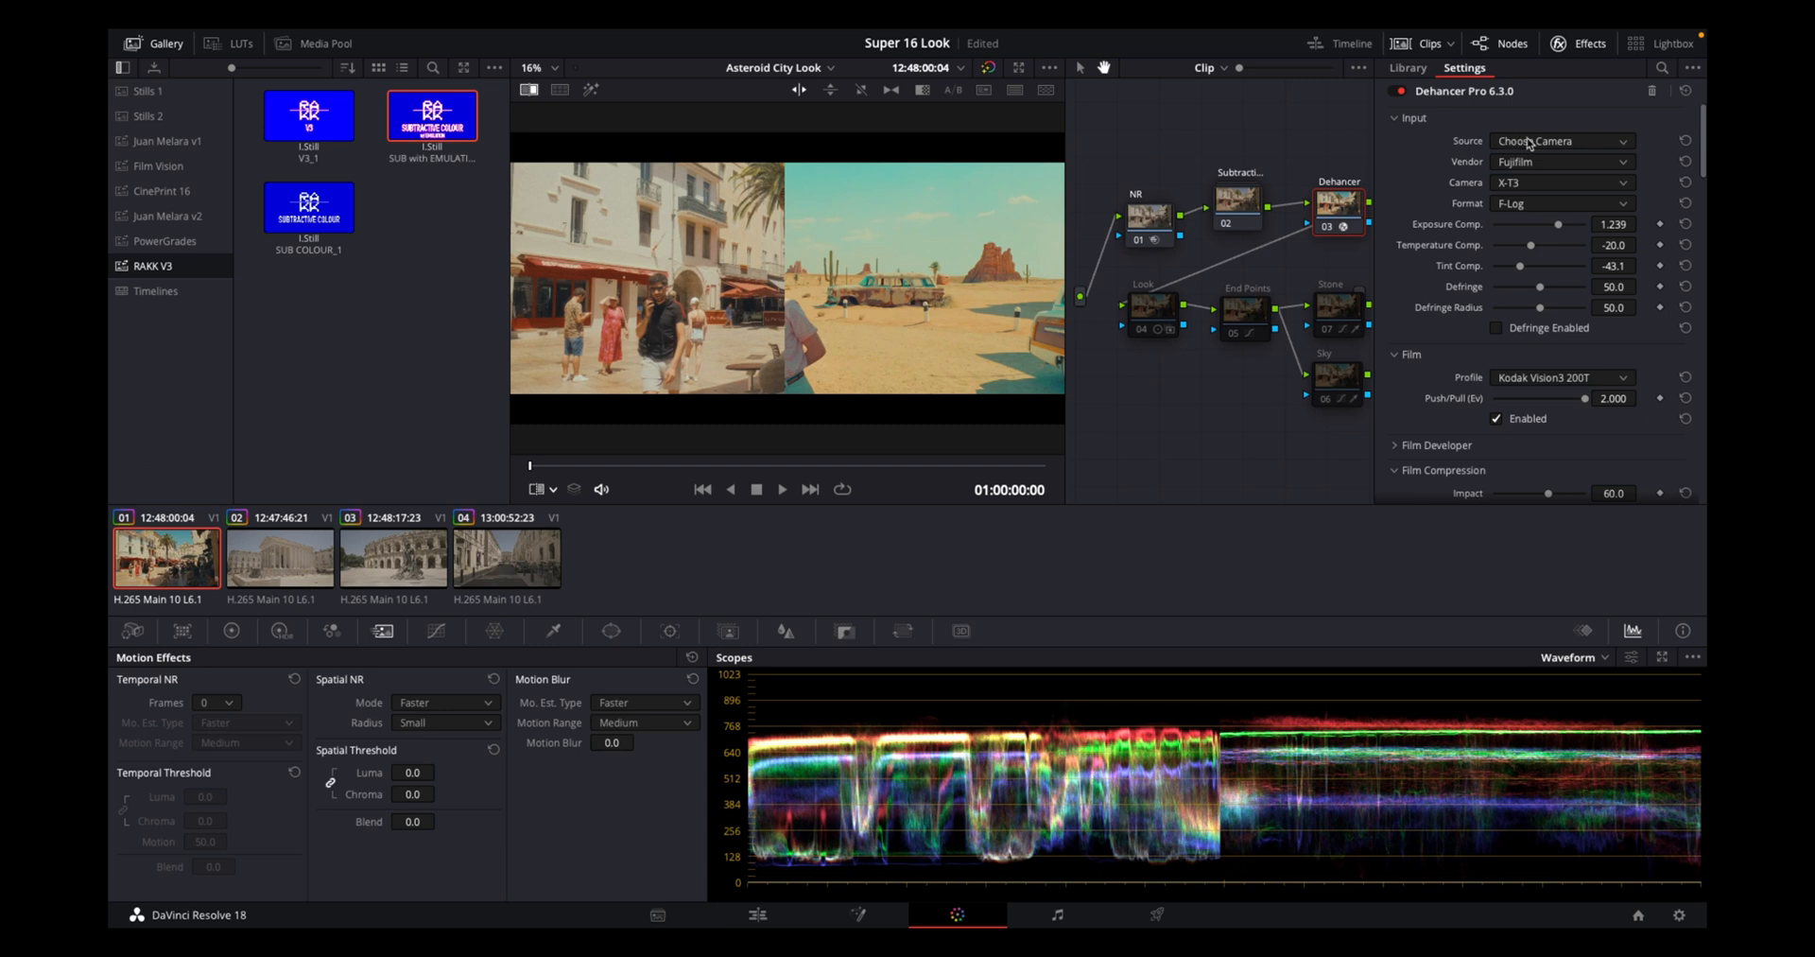
# Set the Dehancer input source to Choose Camera, with vendor Fujifilm and camera X-T3
pyautogui.click(1530, 143)
pyautogui.click(1522, 301)
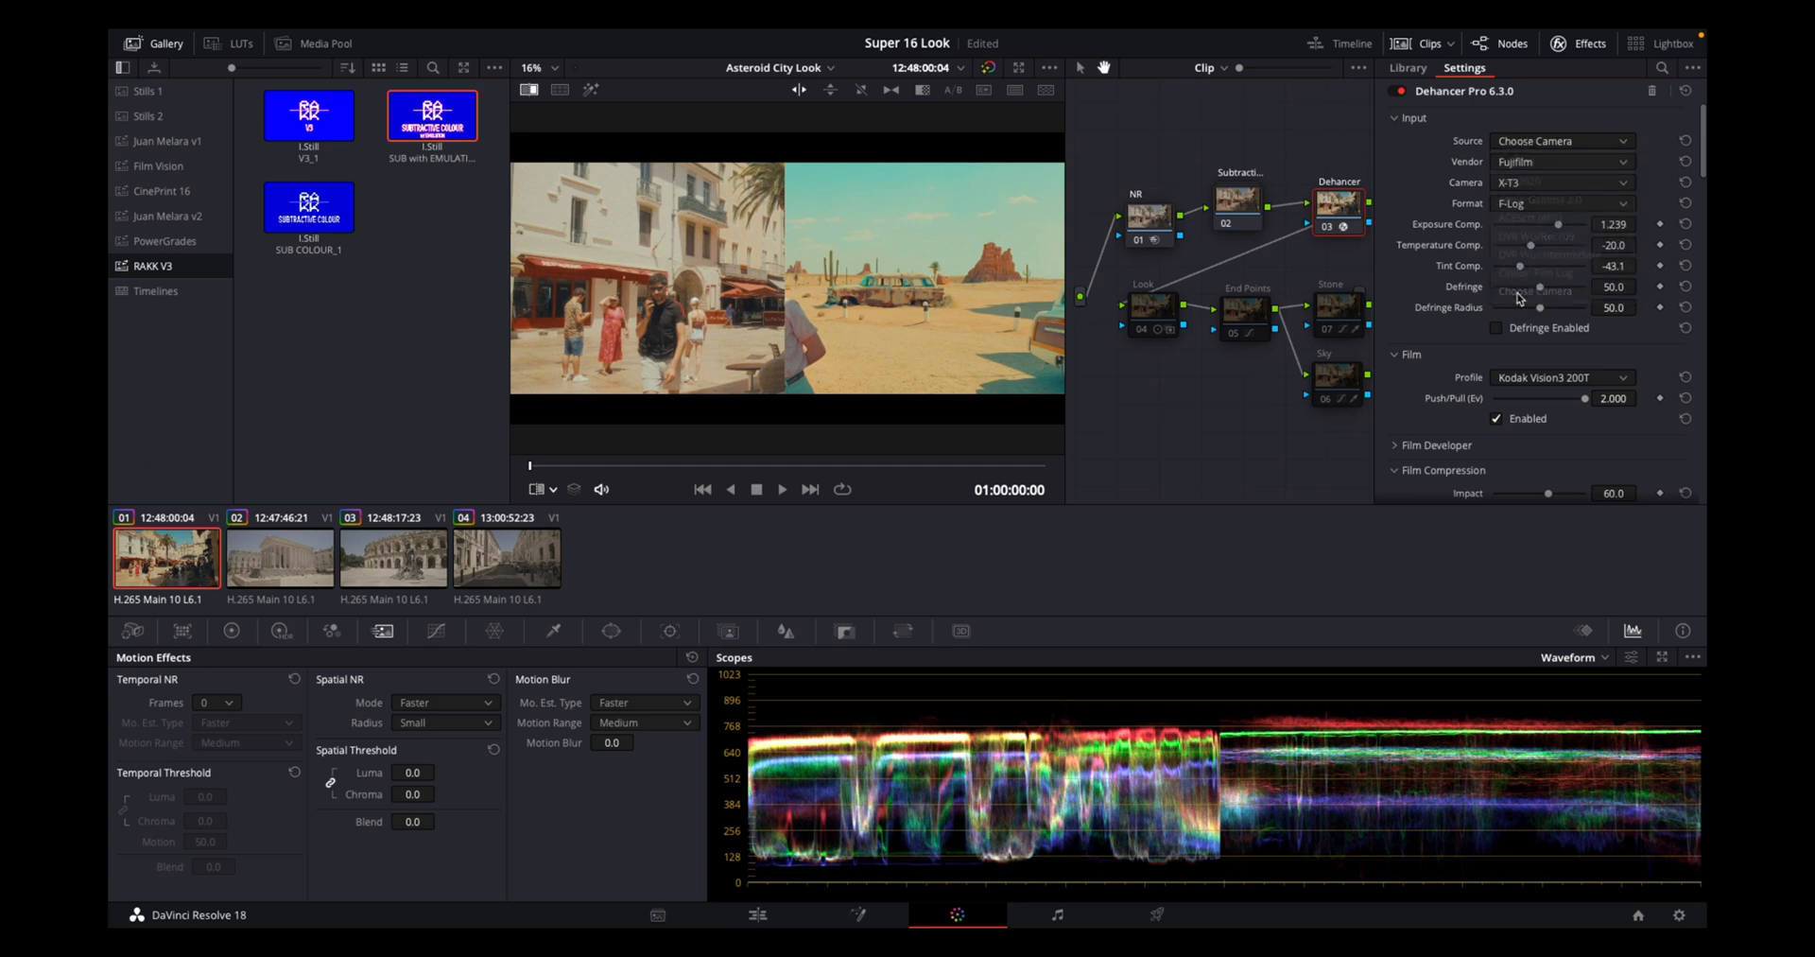
pyautogui.click(1537, 162)
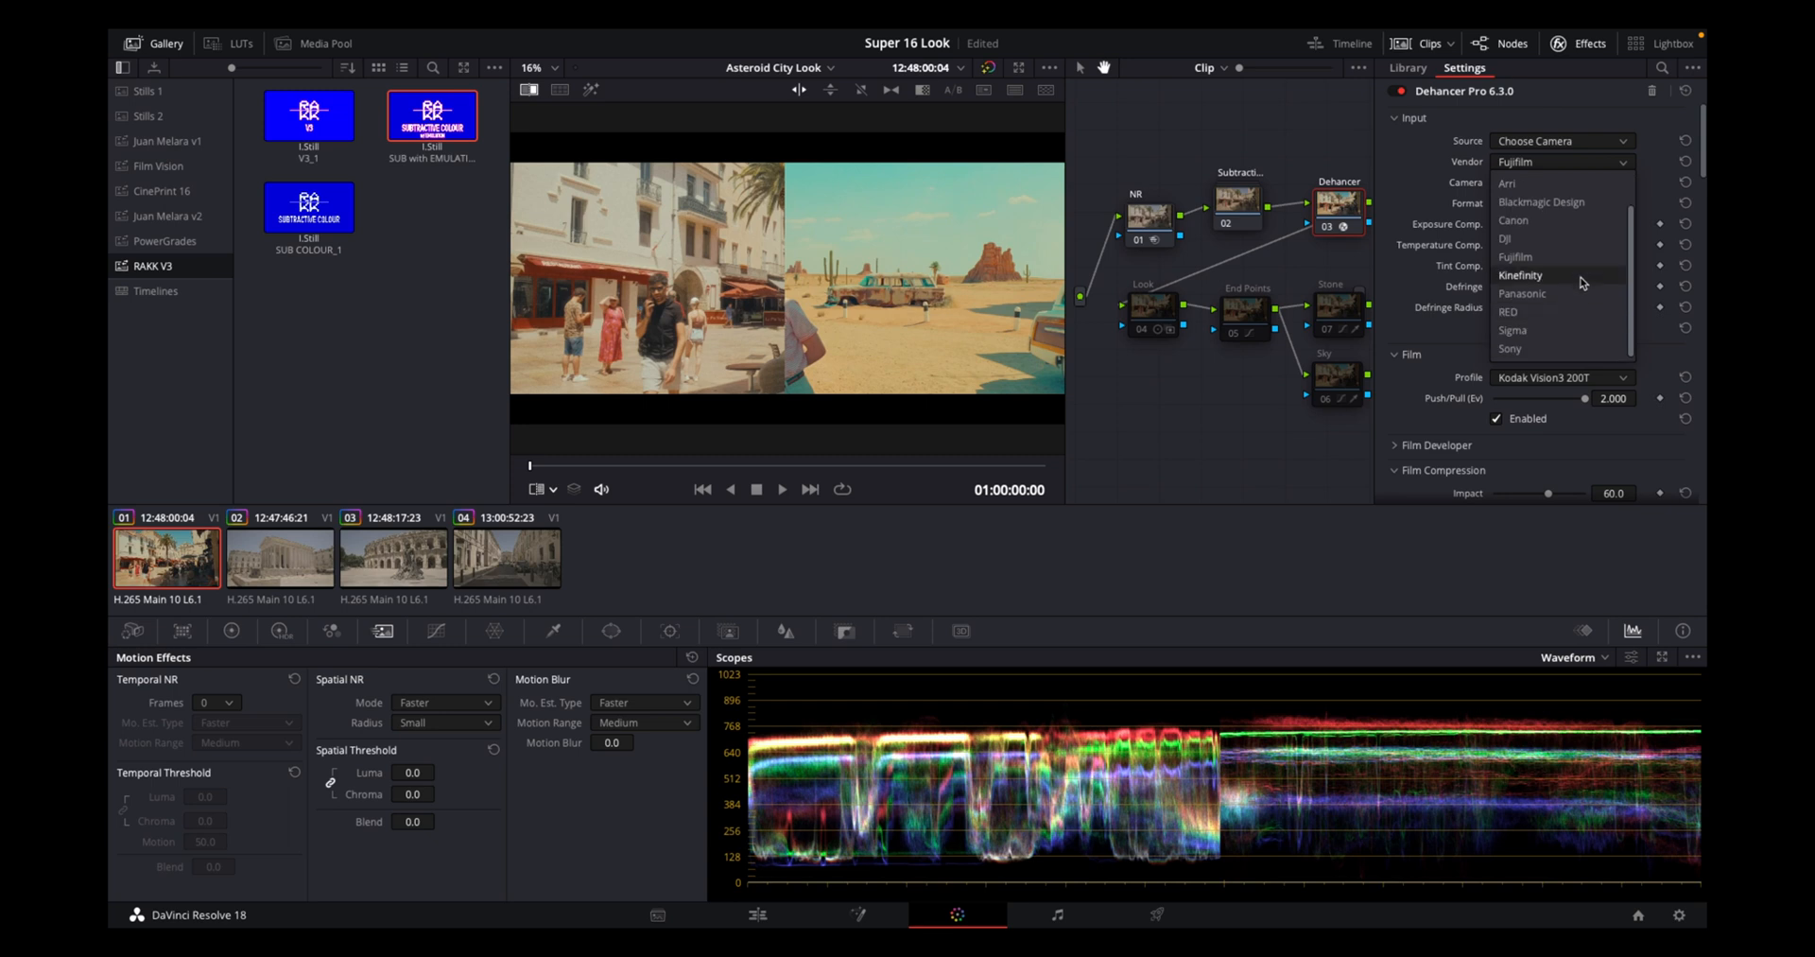
pyautogui.scroll(2, 1571, 286)
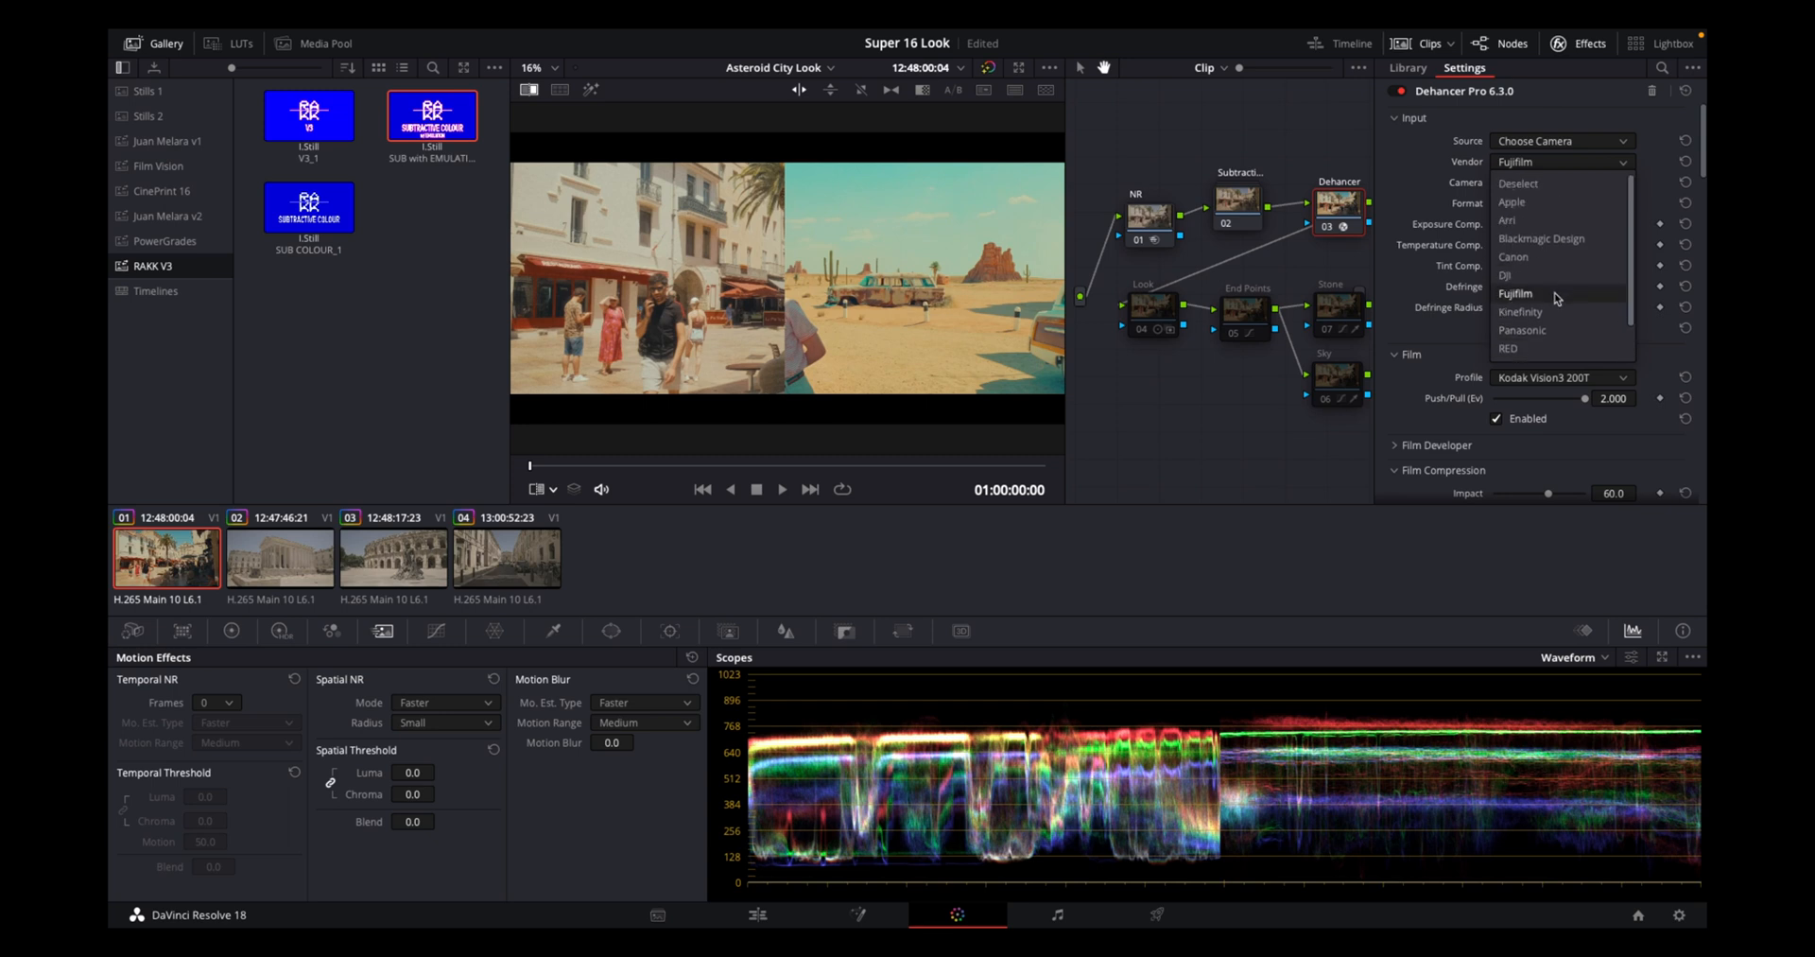
pyautogui.click(1557, 295)
pyautogui.click(1543, 192)
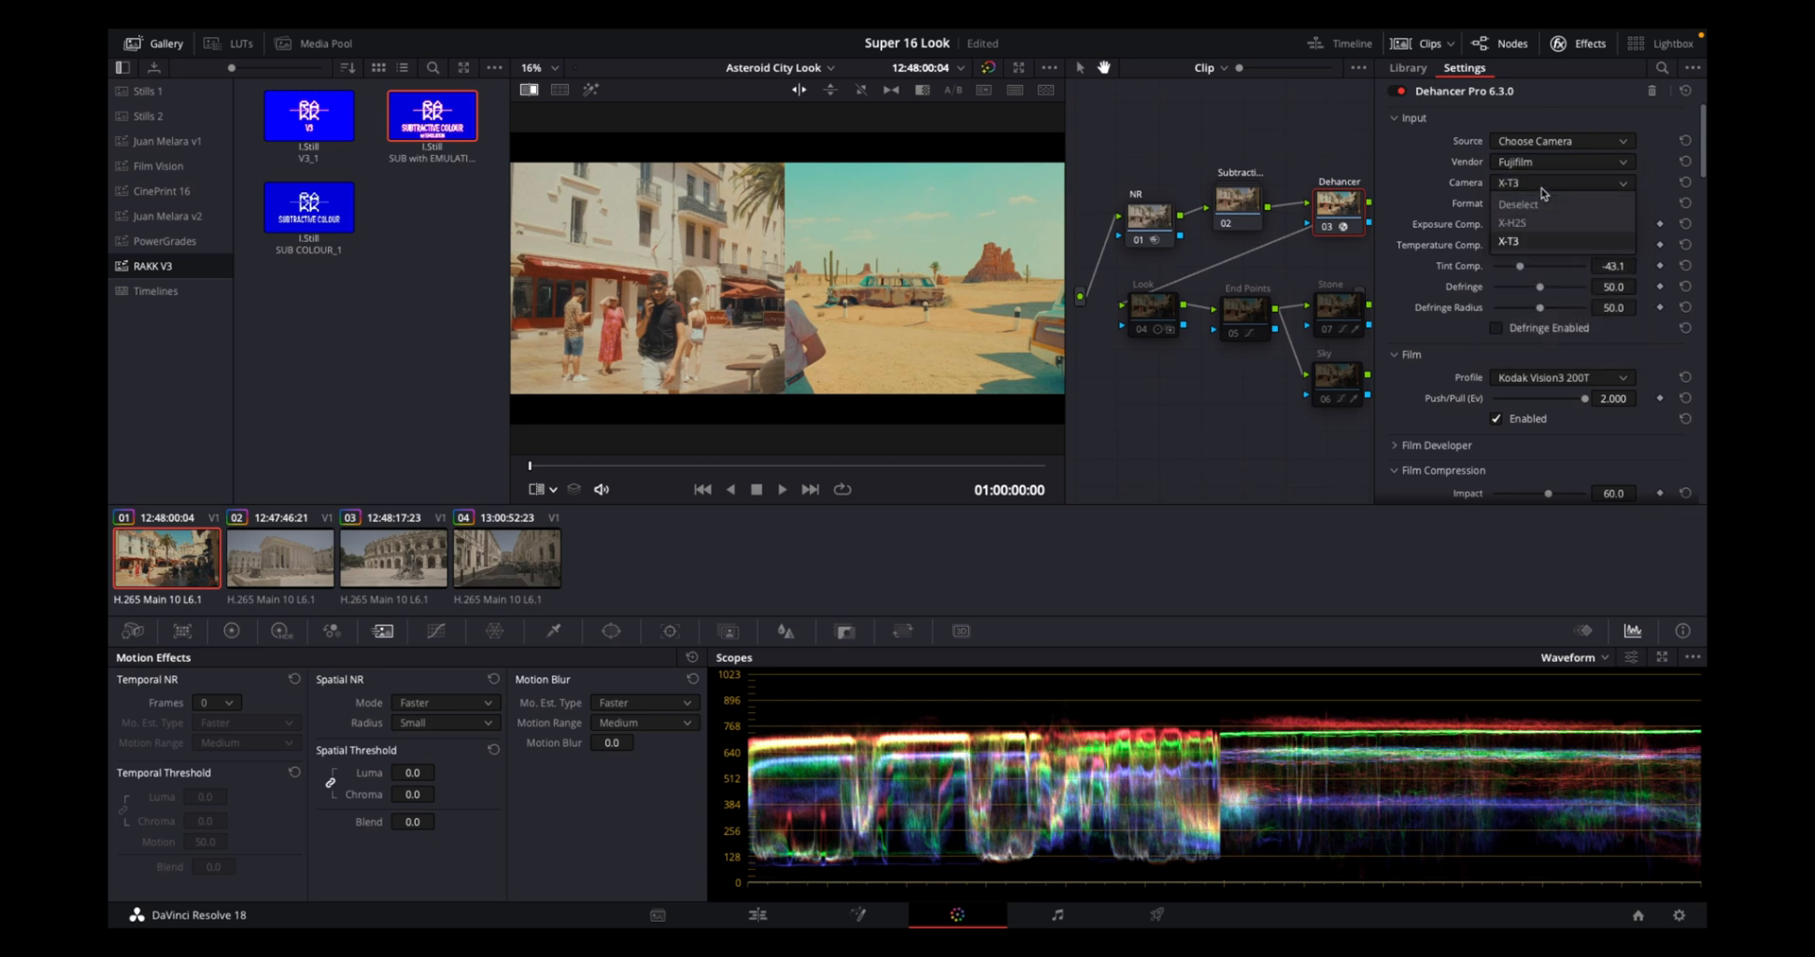
pyautogui.click(1542, 242)
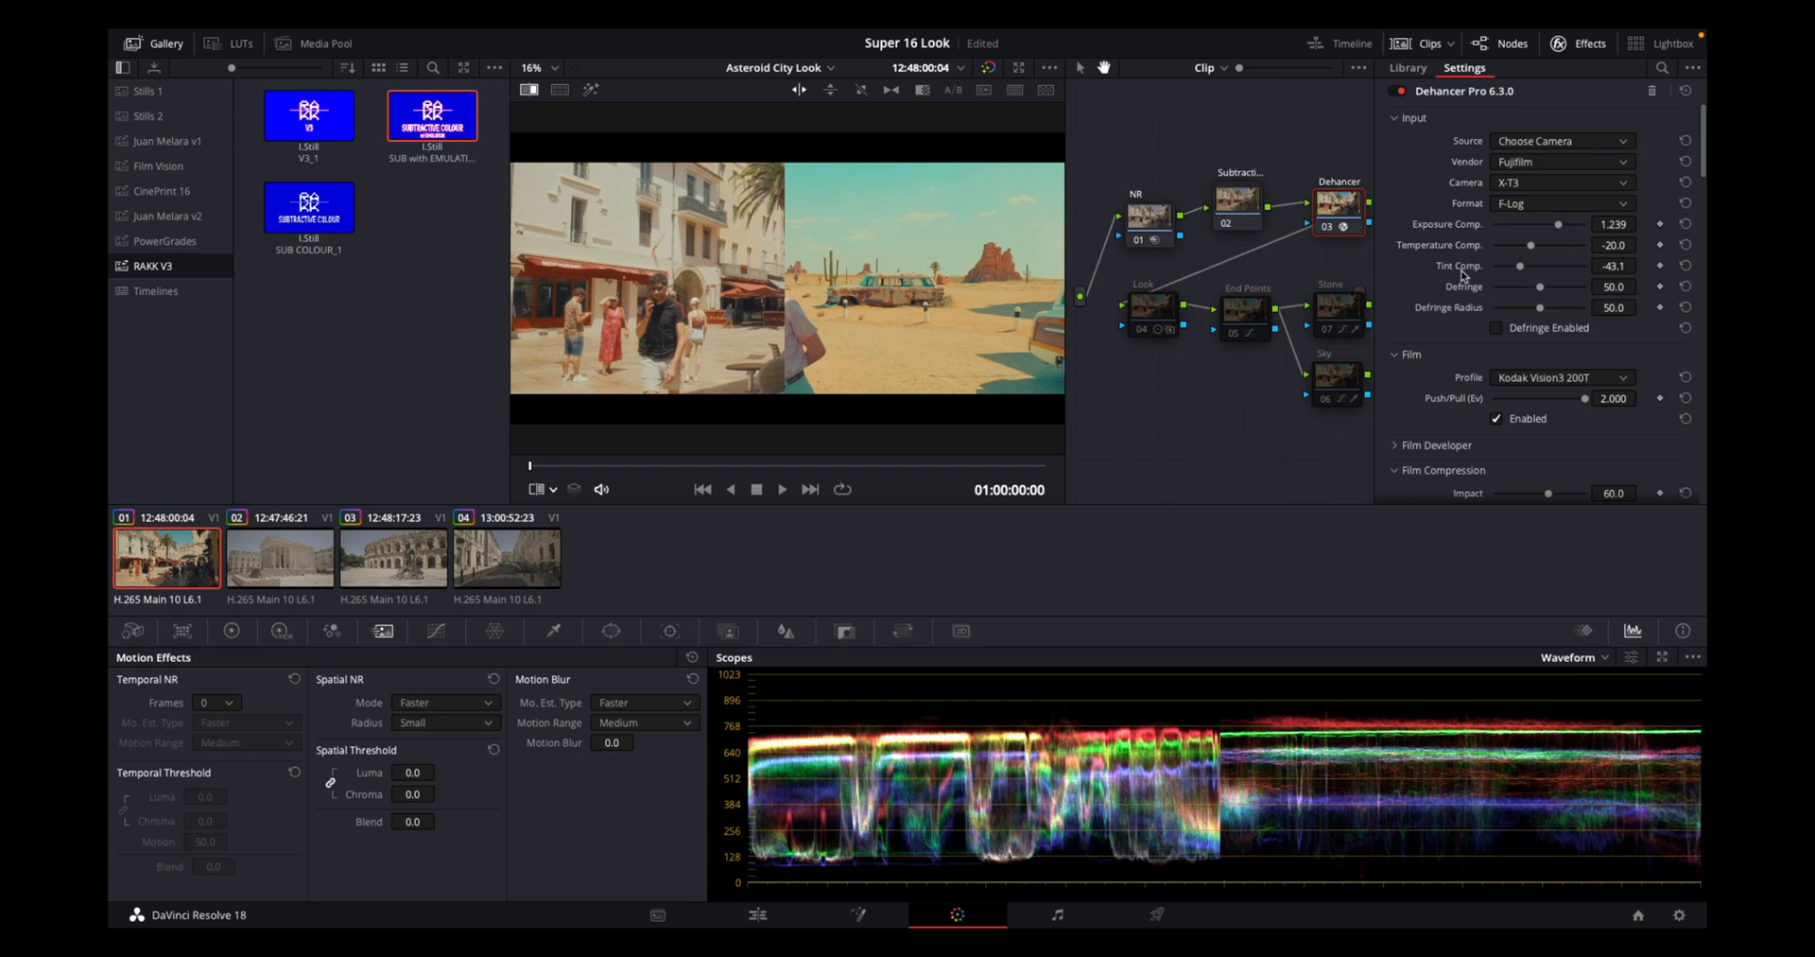
# Check the French Dispatch film stock in Chrome, and set the Dehancer film profile to Kodak Vision3 200T
pyautogui.scroll(-3, 1464, 357)
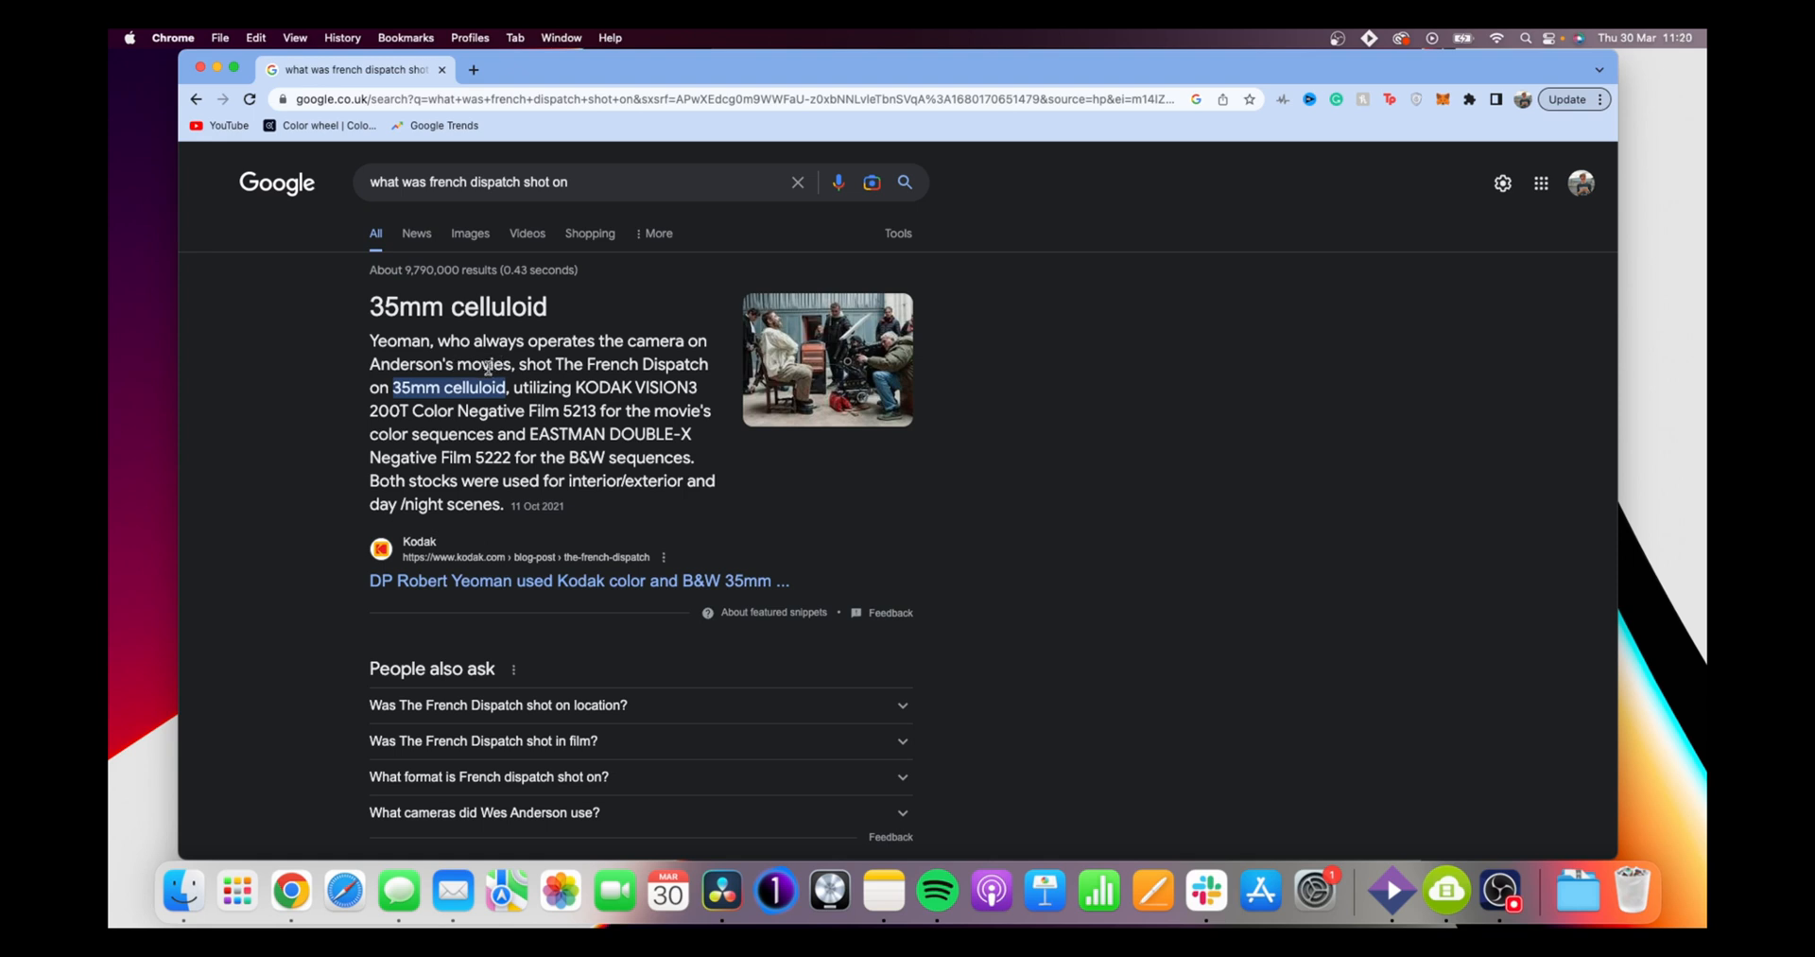
pyautogui.moveTo(575, 386); pyautogui.dragTo(492, 436)
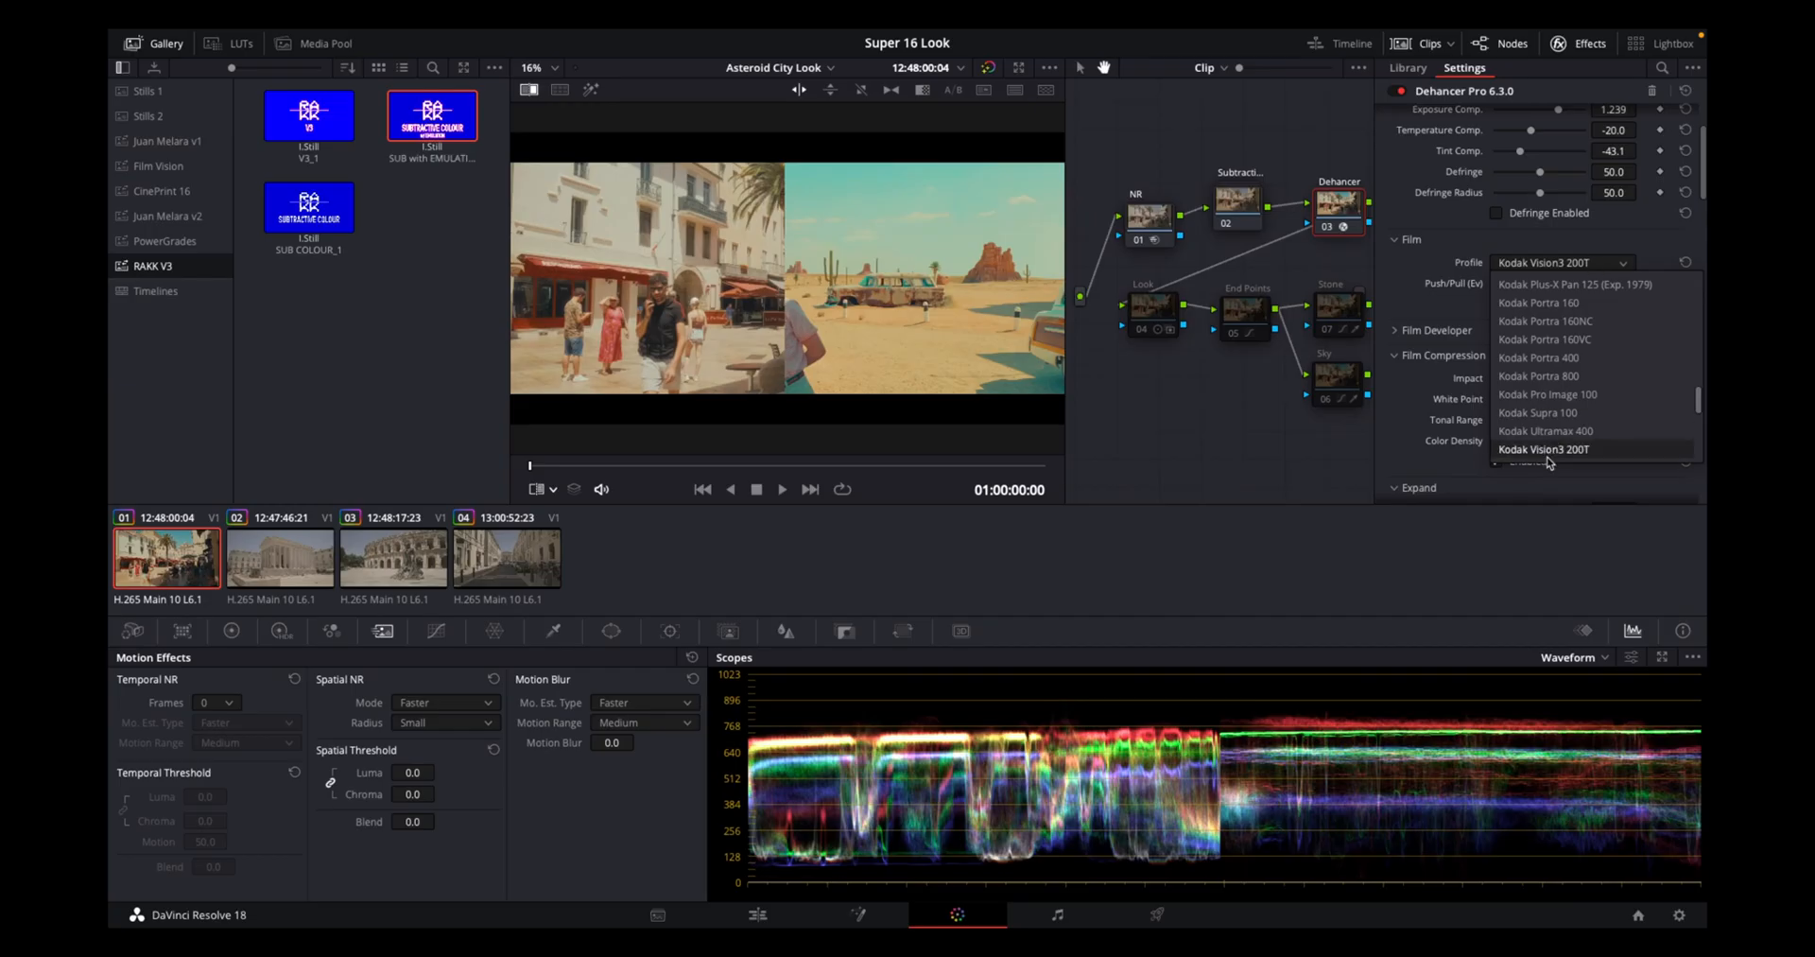
pyautogui.scroll(10, 1559, 401)
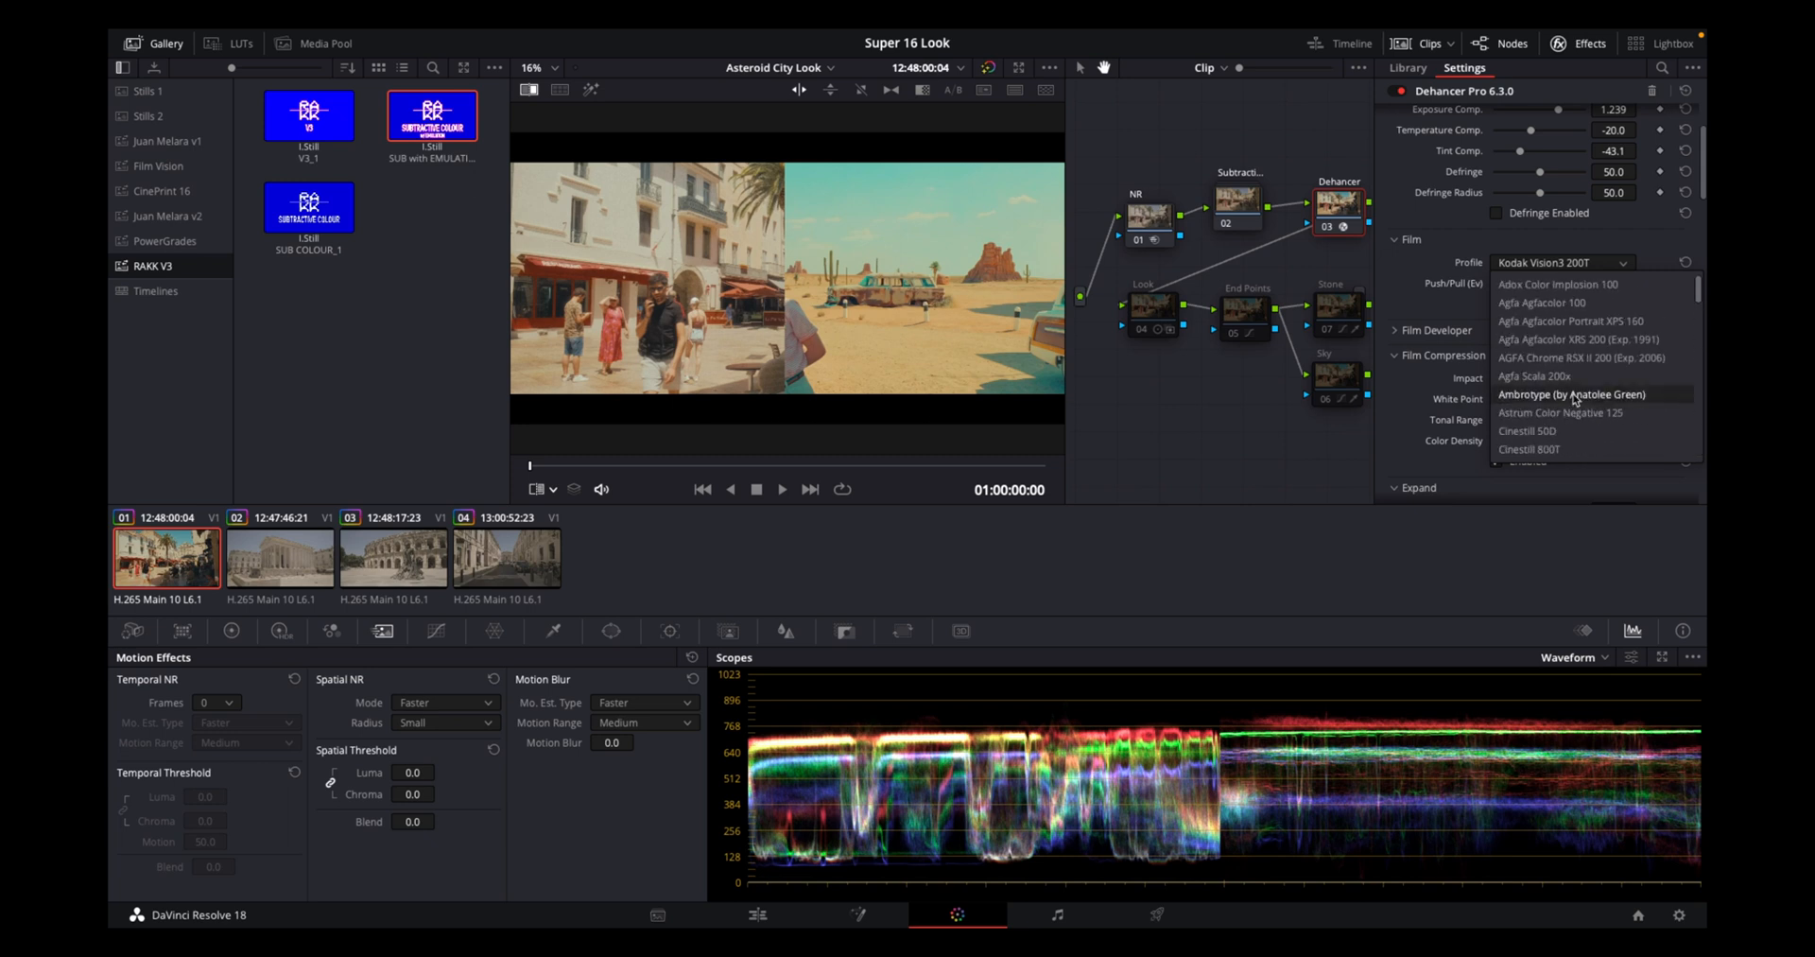
pyautogui.scroll(-8, 1574, 407)
pyautogui.scroll(-4, 1578, 378)
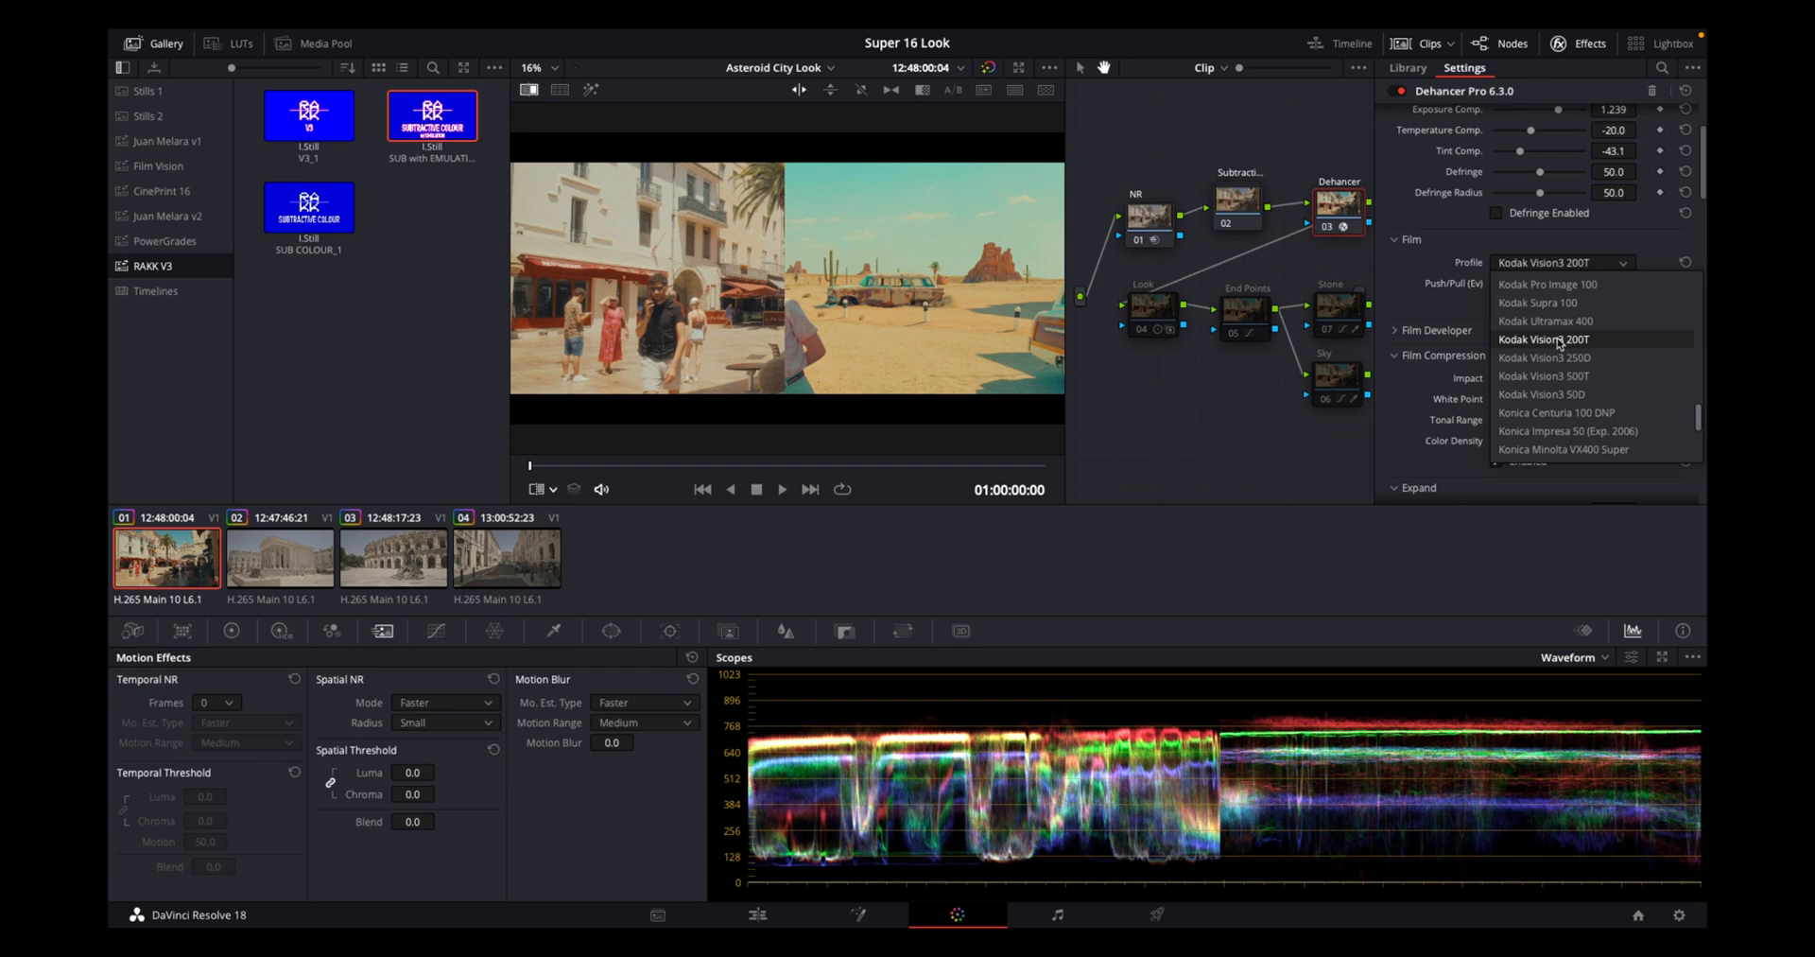
pyautogui.click(1559, 341)
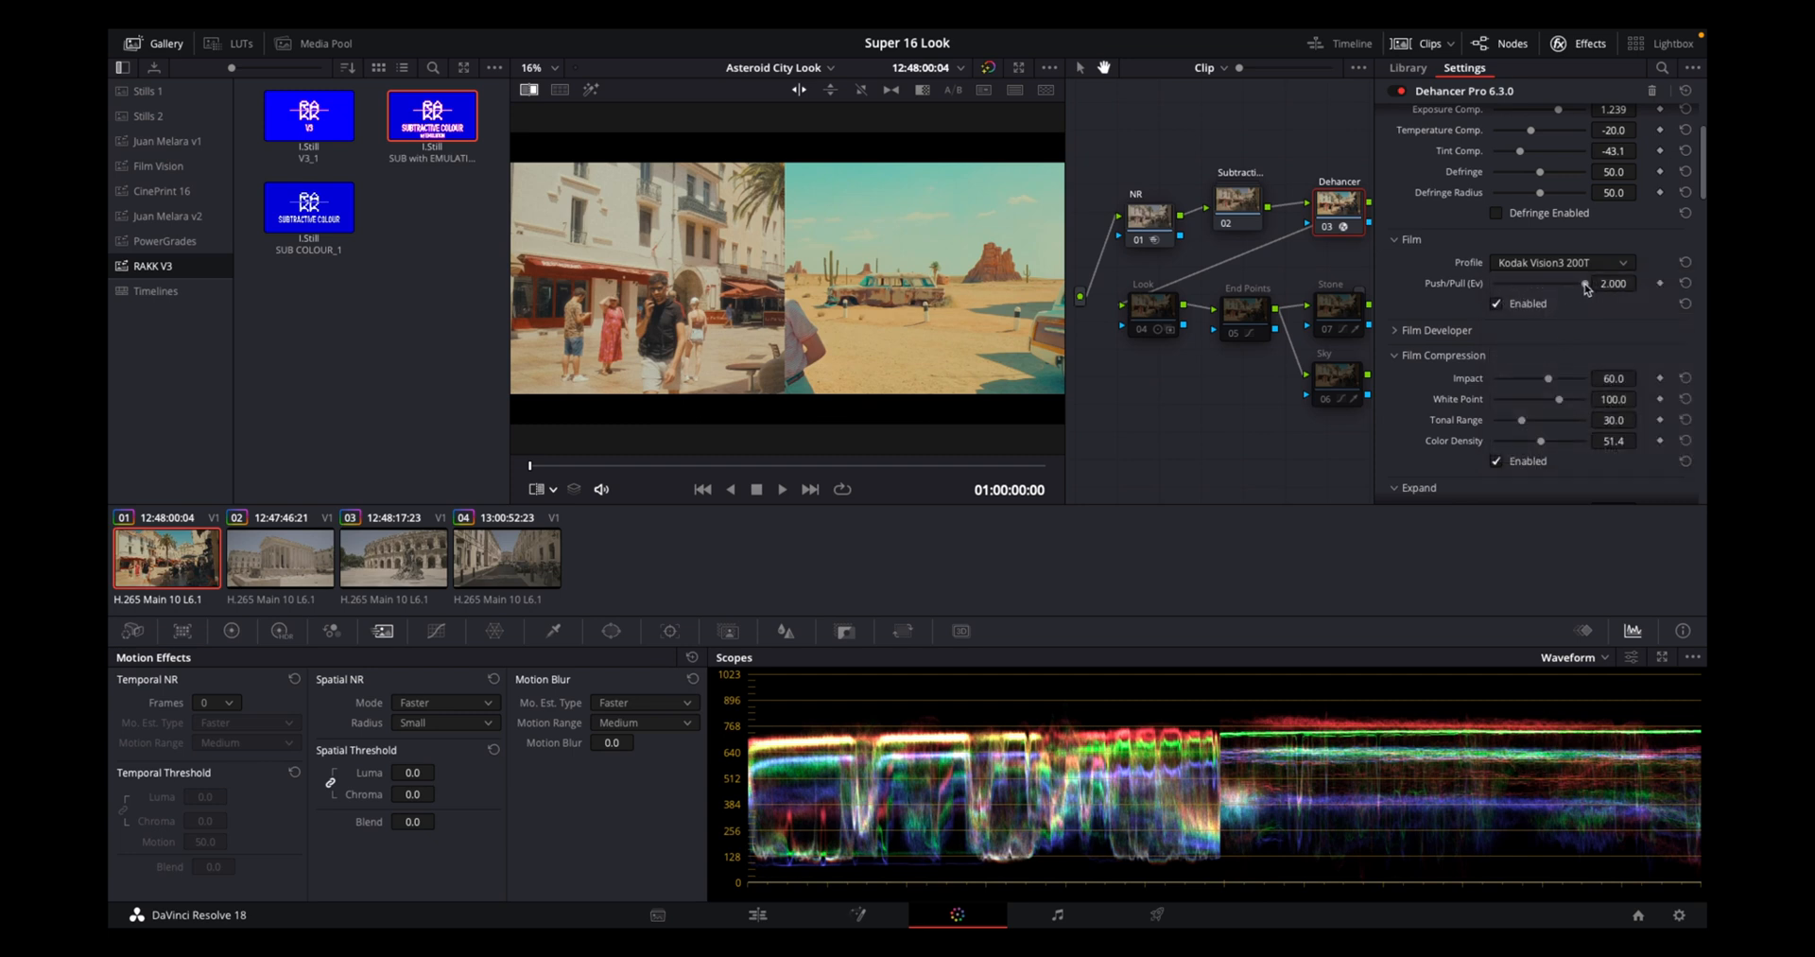
# Set the film's Push/Pull to 2.000 and expand the Film Developer settings
pyautogui.moveTo(1585, 289)
pyautogui.mouseDown()
pyautogui.moveTo(1498, 285)
pyautogui.moveTo(1607, 283)
pyautogui.mouseUp()
pyautogui.click(1421, 330)
pyautogui.scroll(-1, 1451, 434)
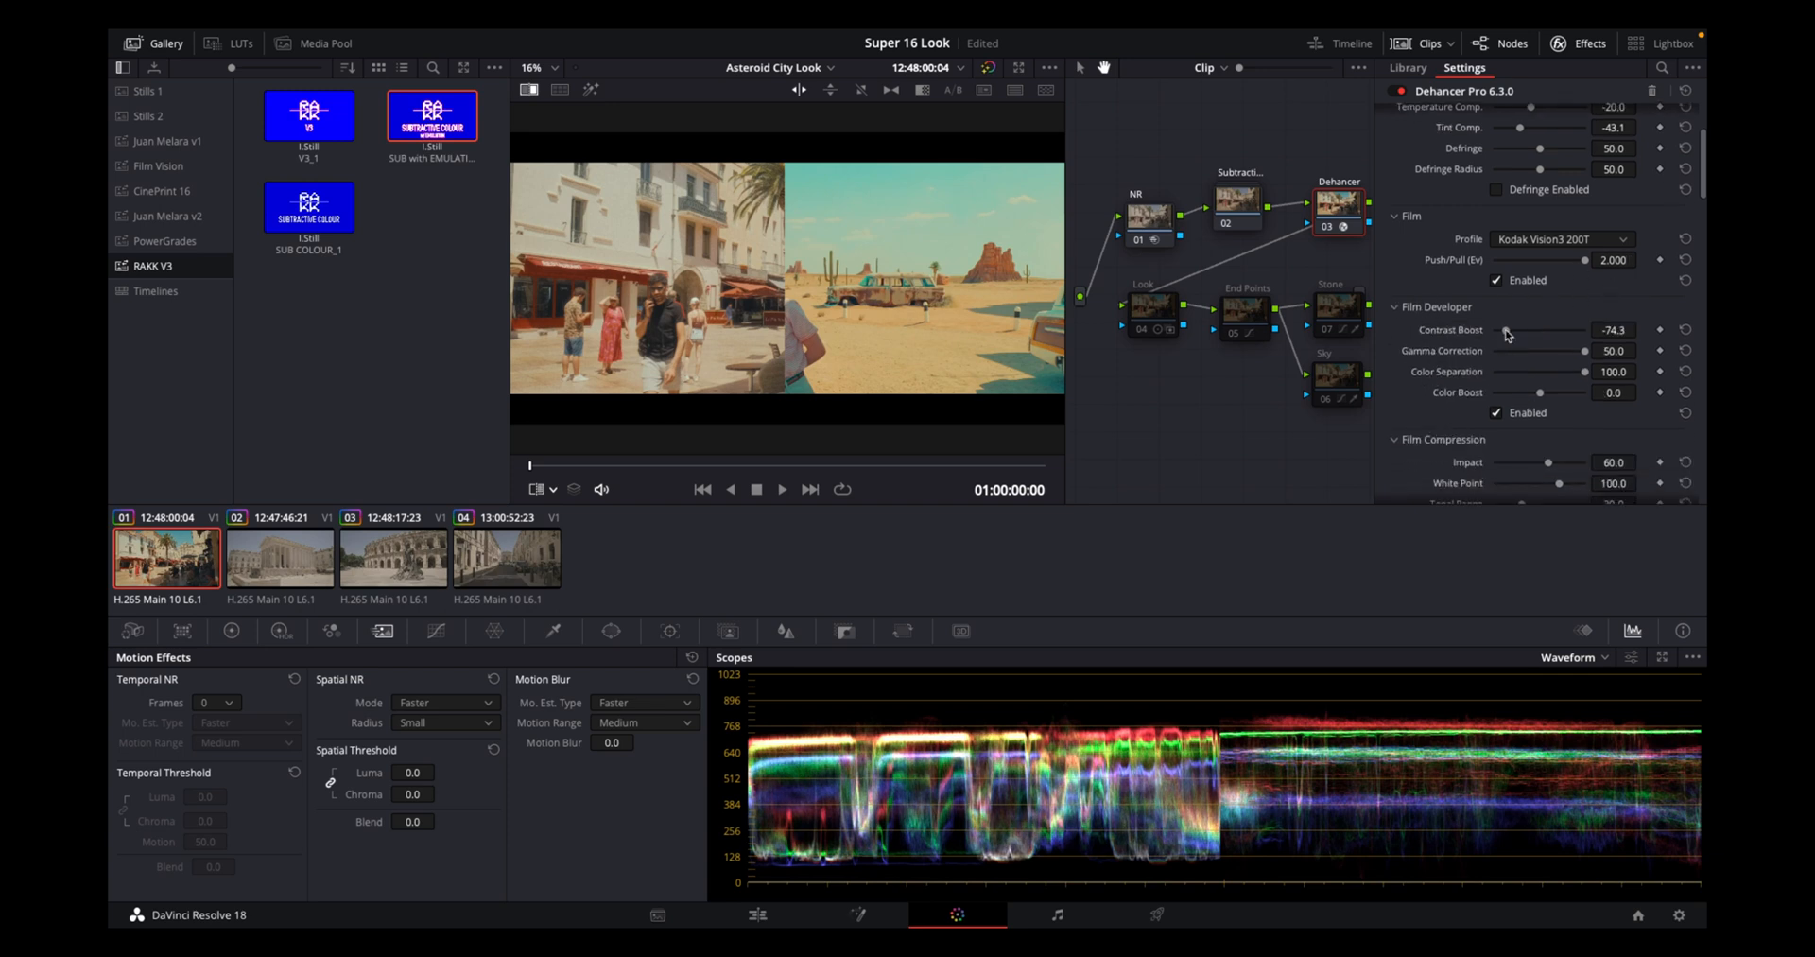
# Try out different Contrast Boost, Color Separation and Color Boost values in Film Developer, reverting each change
pyautogui.moveTo(1536, 330); pyautogui.dragTo(1548, 343)
pyautogui.hotkey('ctrl', 'z')
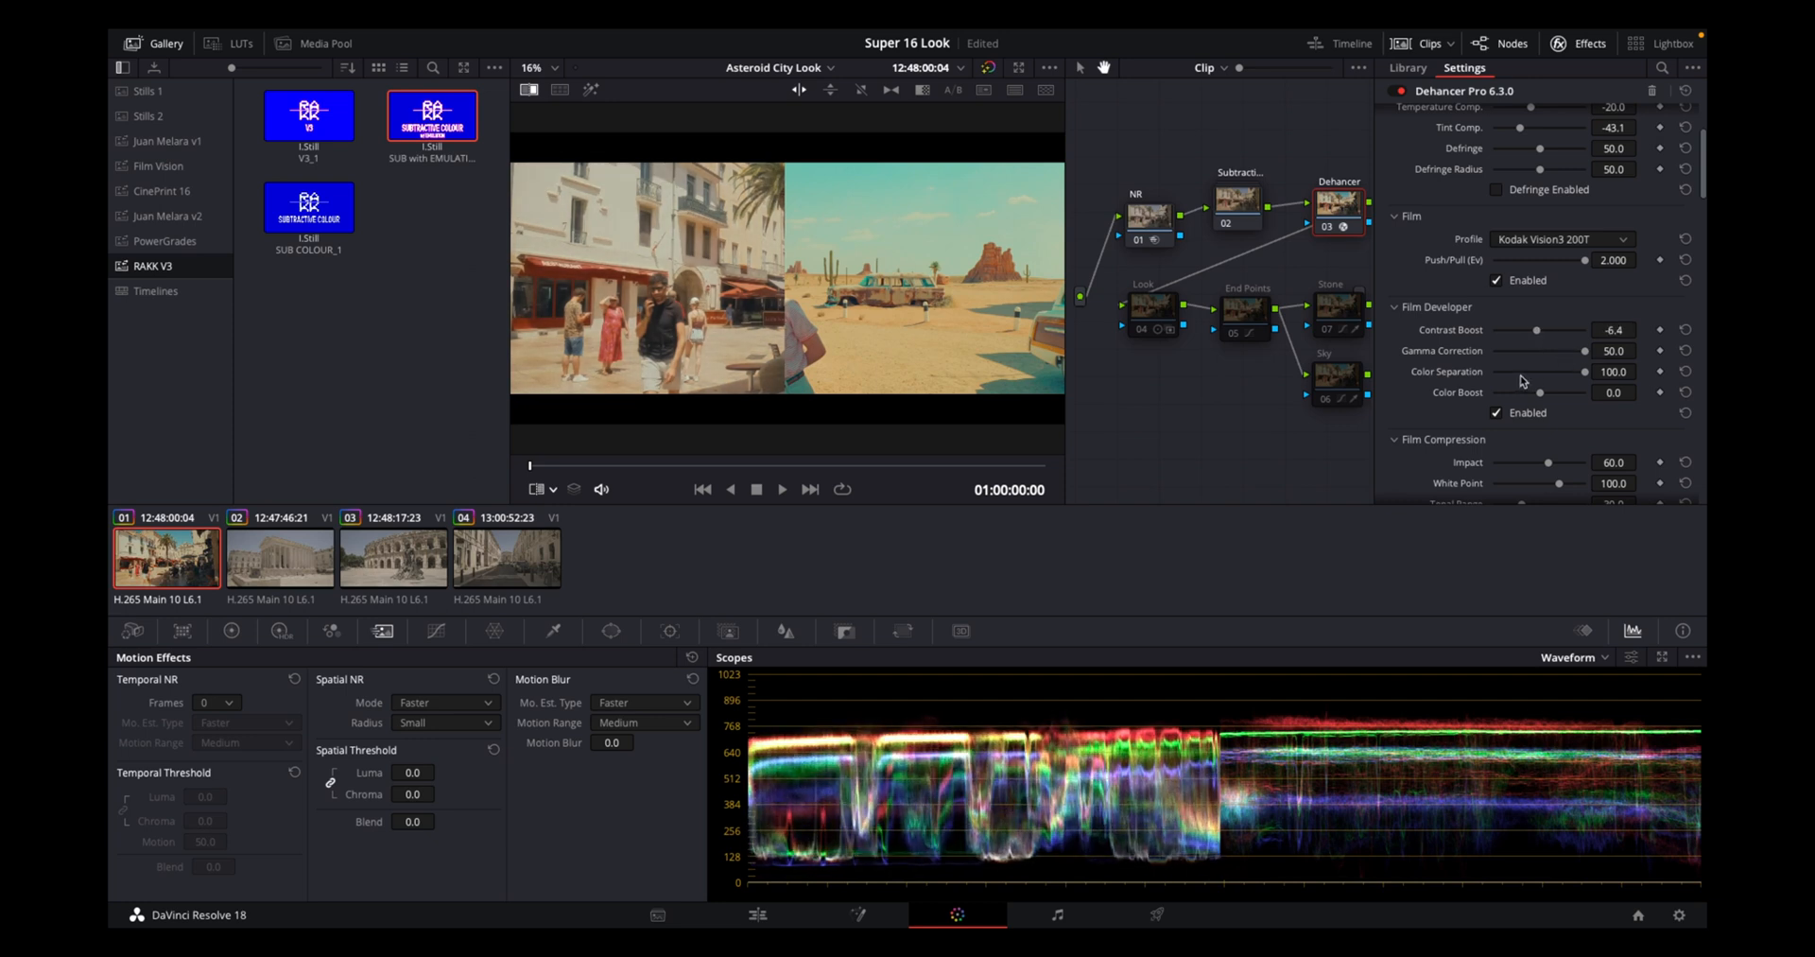
pyautogui.moveTo(1586, 373); pyautogui.dragTo(1464, 367)
pyautogui.hotkey('ctrl', 'z')
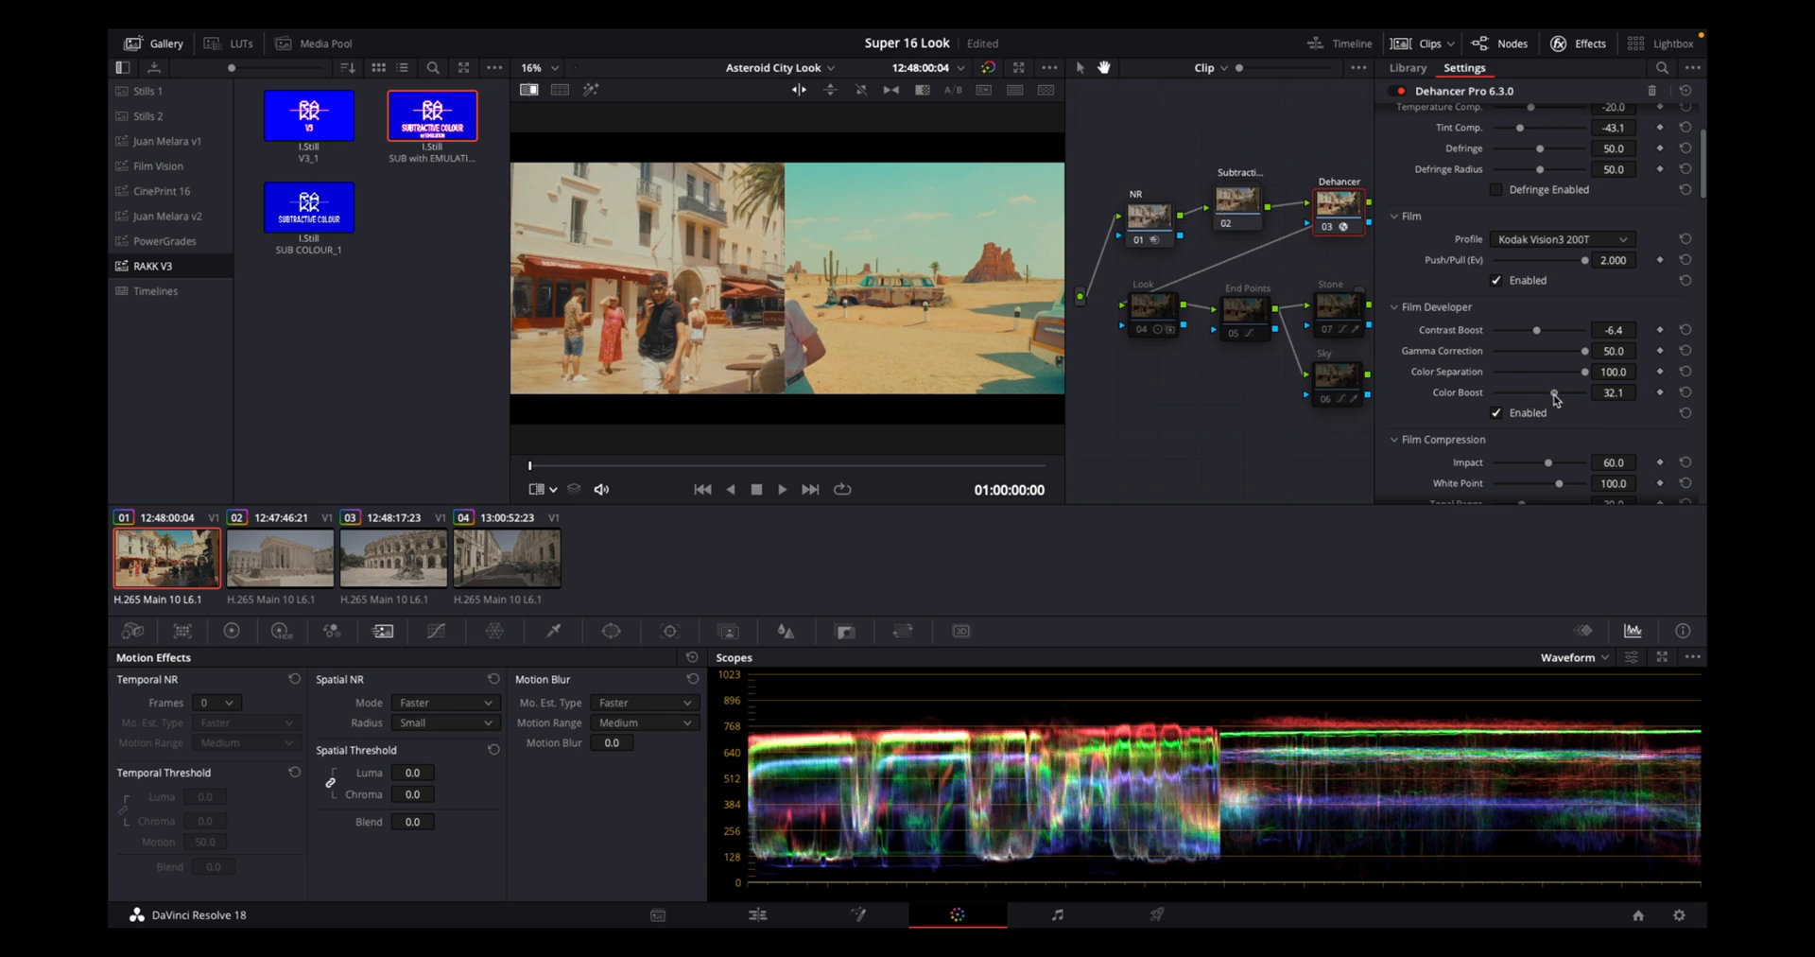
pyautogui.doubleClick(1555, 397)
# Set the Black Point in the Expand settings to 1.10
pyautogui.scroll(-3, 1555, 397)
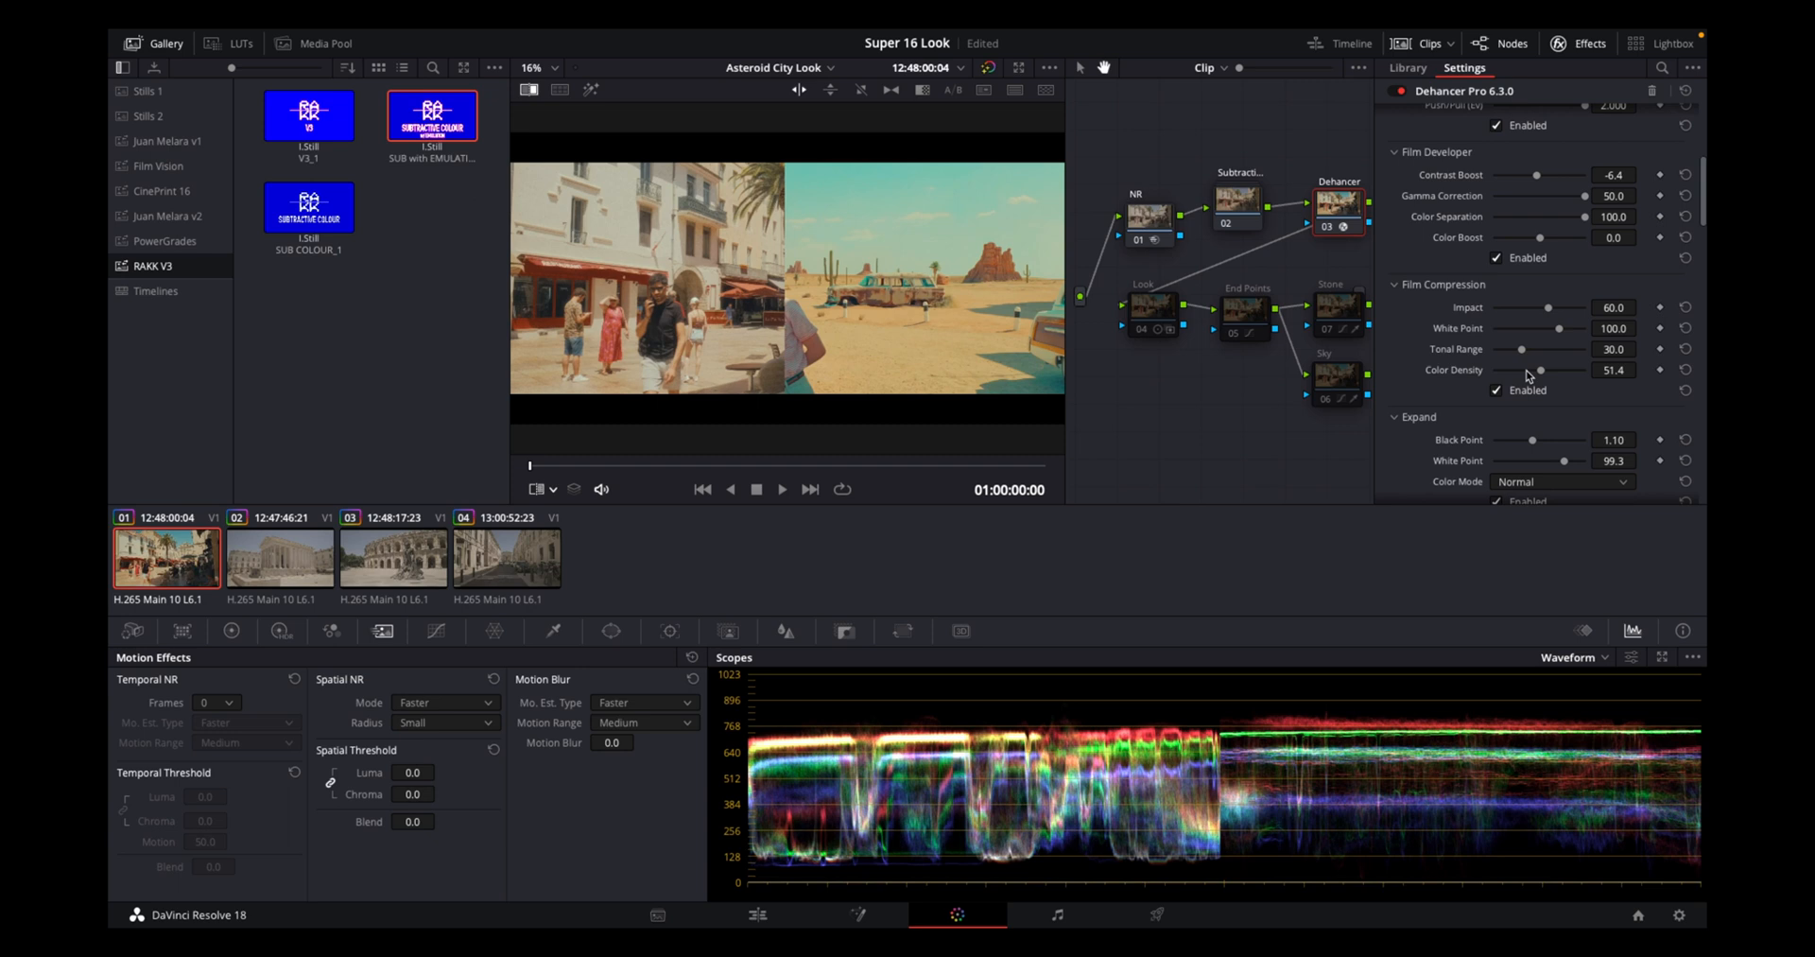
pyautogui.scroll(-3, 1529, 376)
pyautogui.moveTo(1532, 306)
pyautogui.mouseDown()
pyautogui.moveTo(1512, 312)
pyautogui.moveTo(1532, 312)
pyautogui.mouseUp()
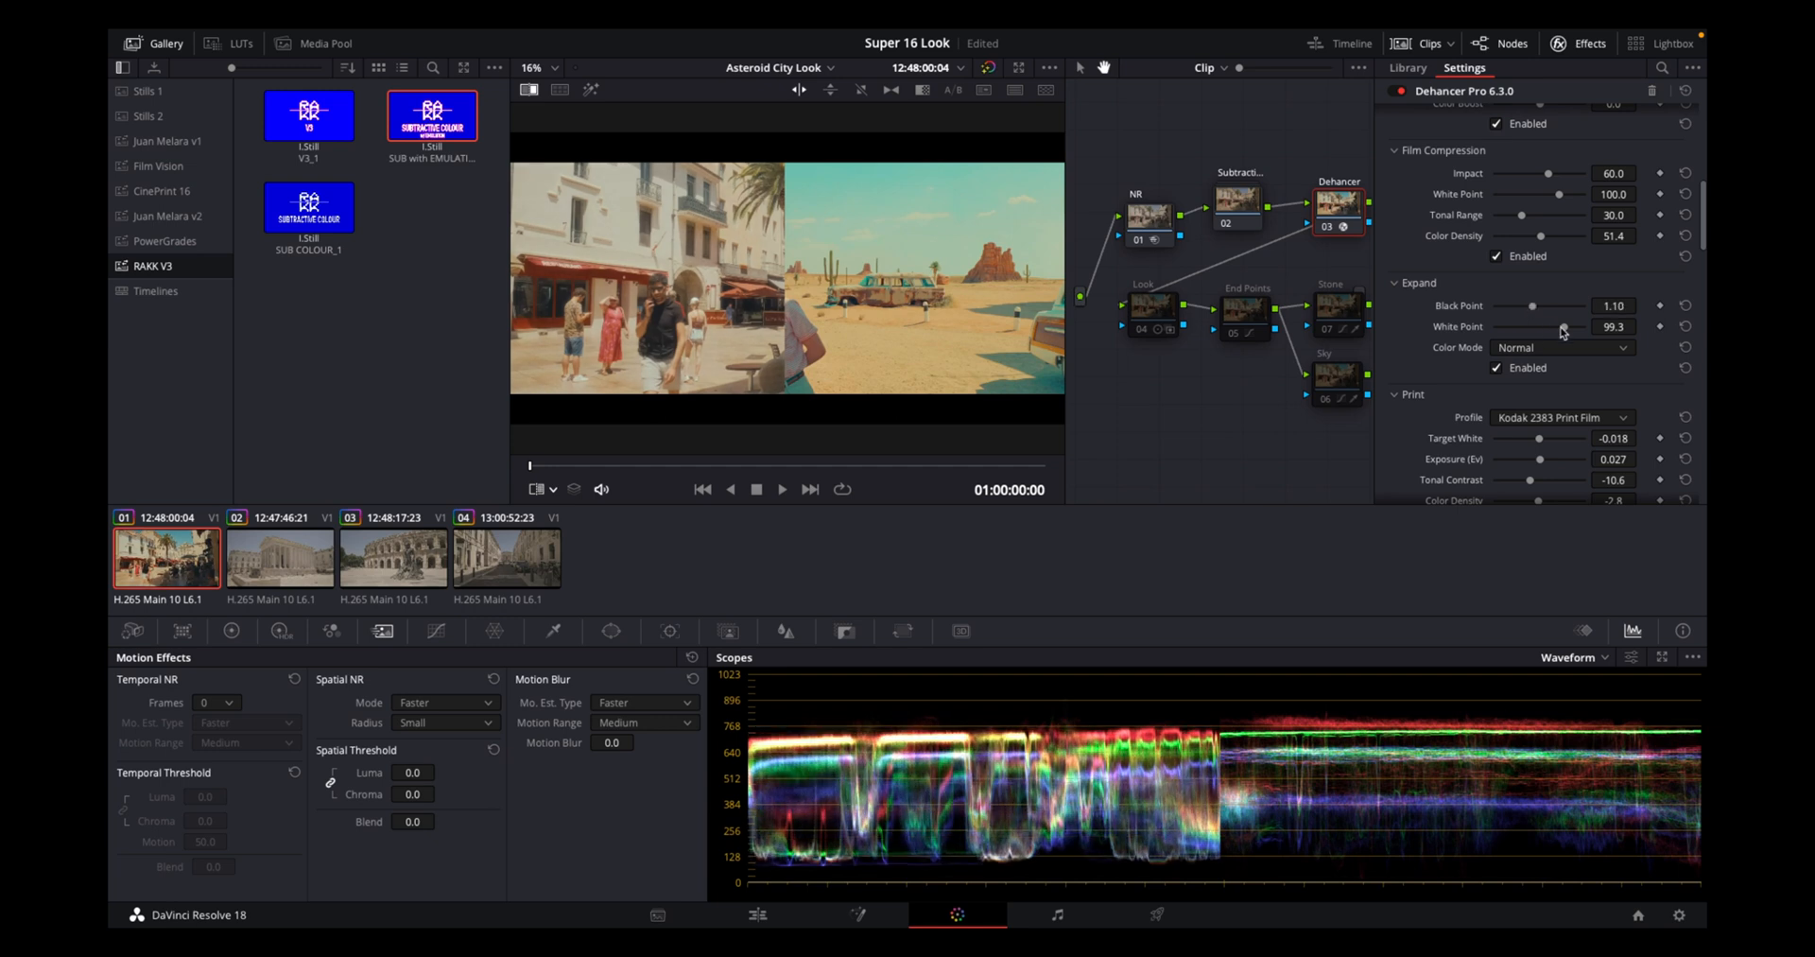
# In the Print settings, choose the Kodak 2383 Print Film profile with Target White 0.018 and the Analogue Range Limiter enabled
pyautogui.scroll(-4, 1440, 350)
pyautogui.scroll(-1, 1440, 349)
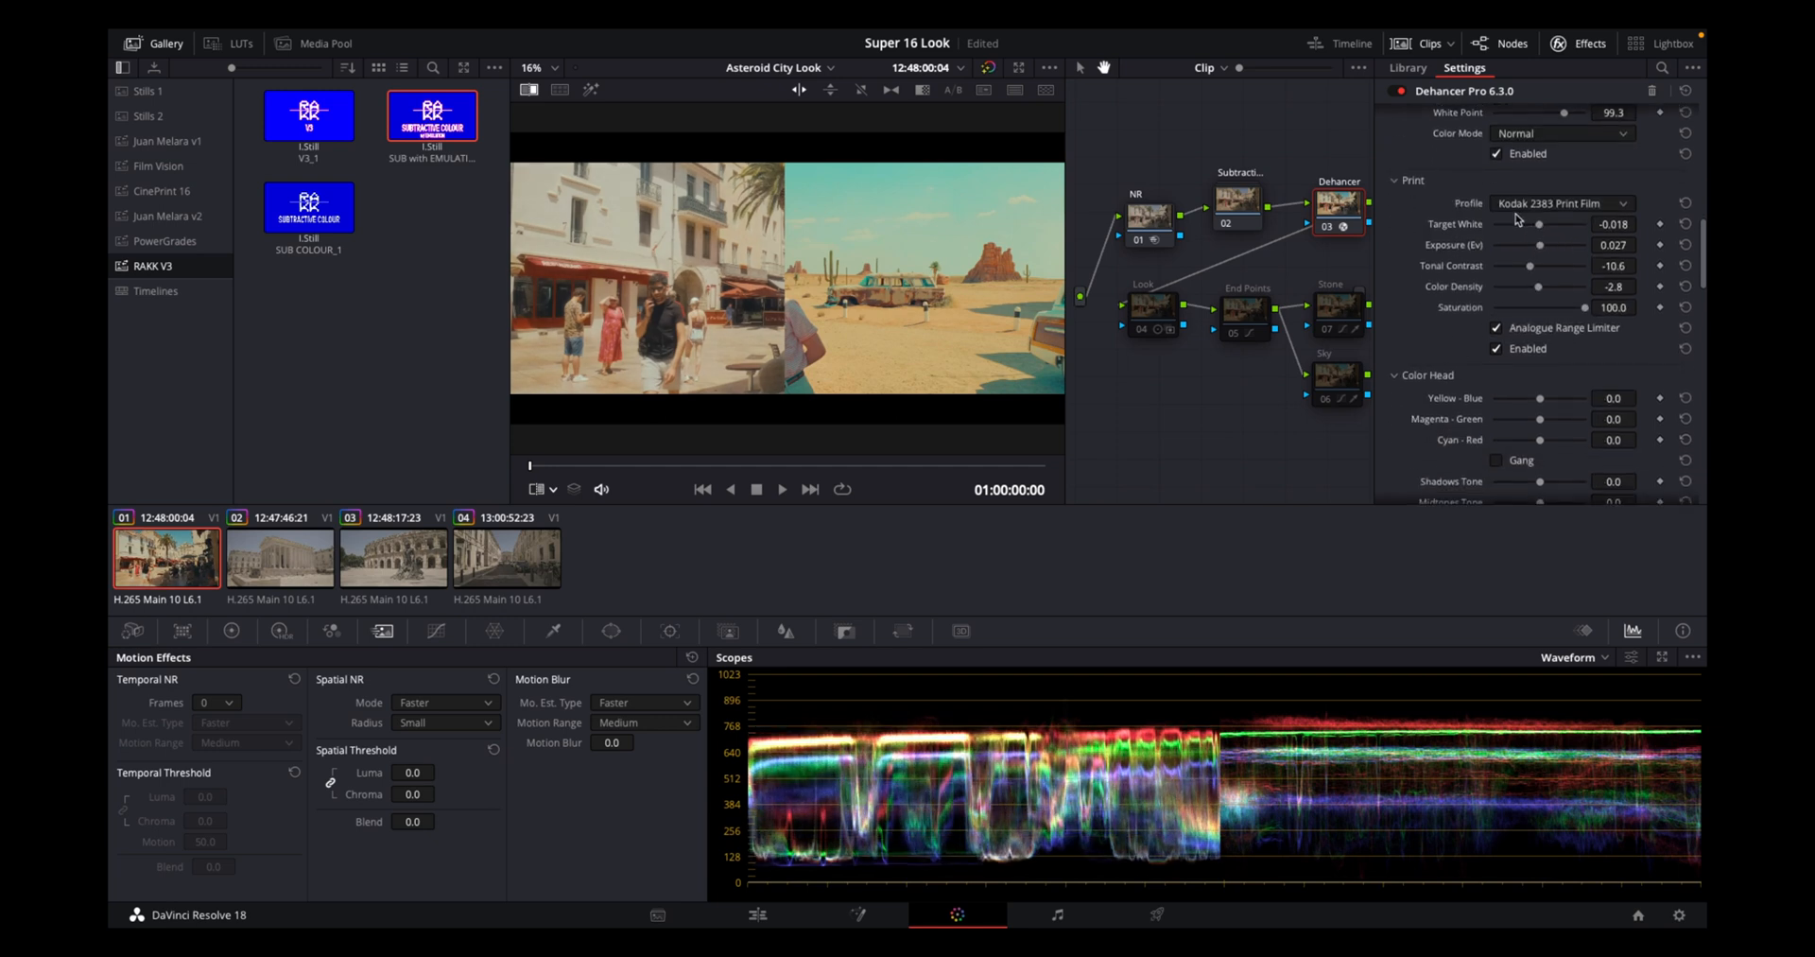
pyautogui.click(1541, 205)
pyautogui.click(1545, 287)
pyautogui.click(1549, 219)
pyautogui.scroll(-1, 1513, 303)
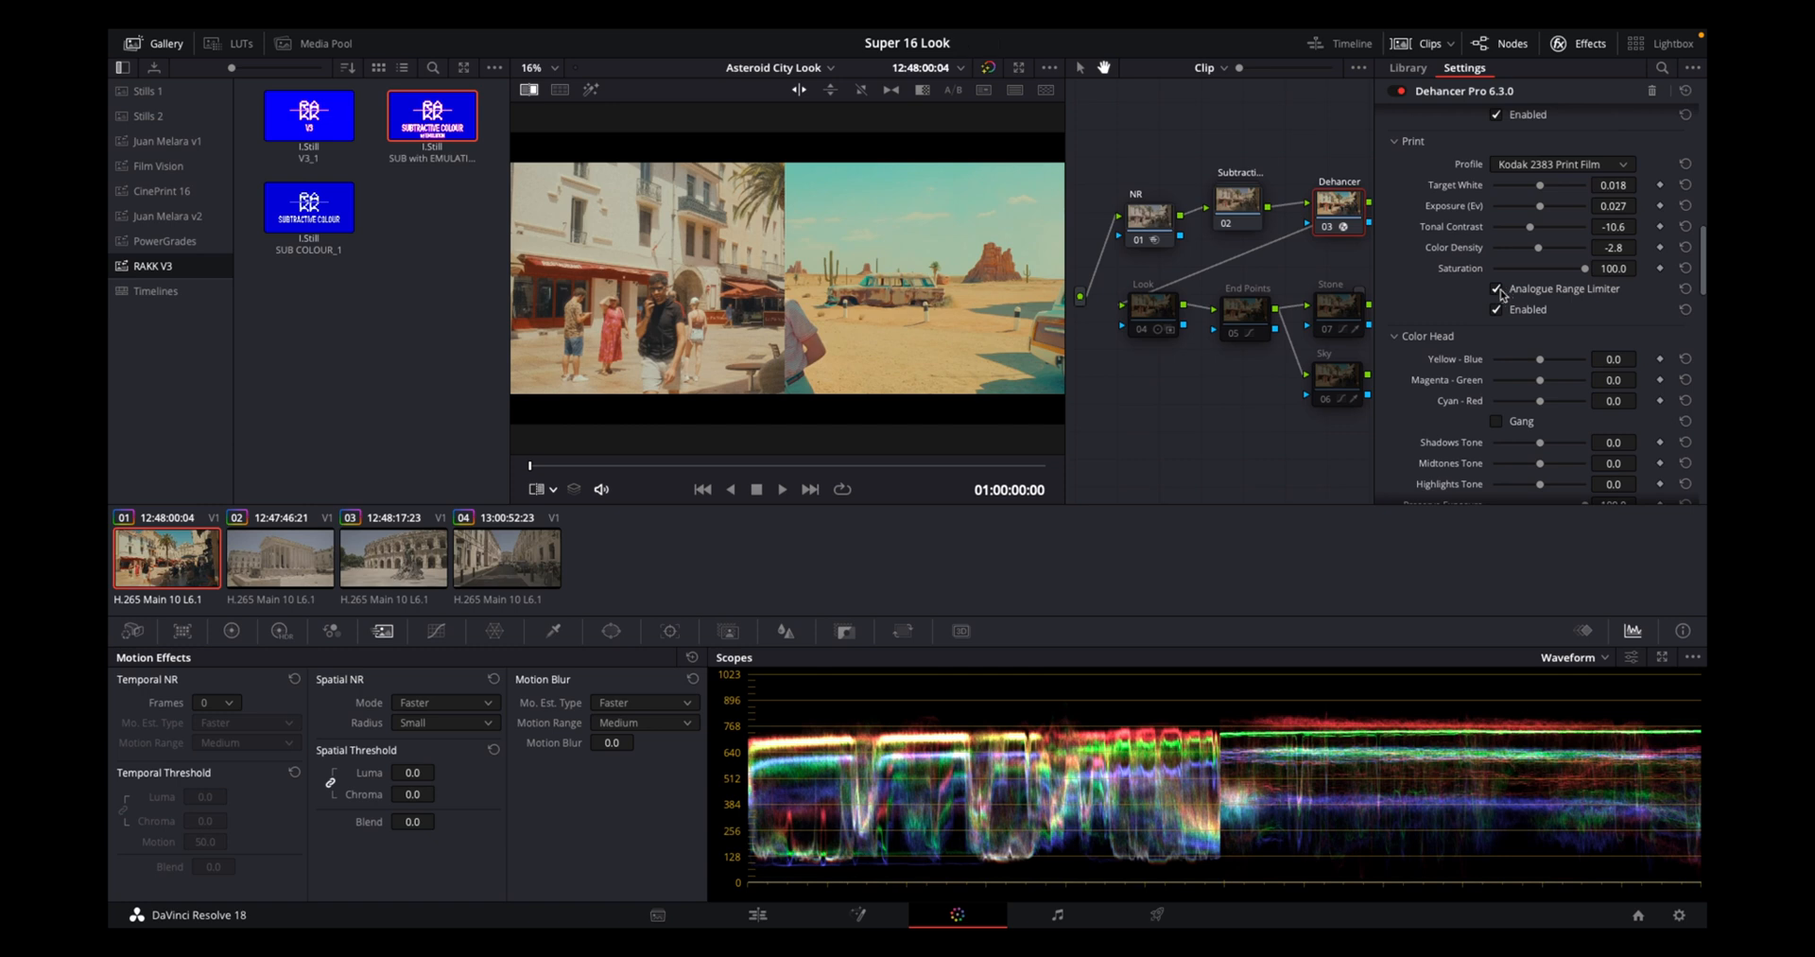
pyautogui.click(1497, 290)
# Try a Yellow-Blue value of 16.0 in the Color Head settings and reset it
pyautogui.scroll(-2, 1589, 353)
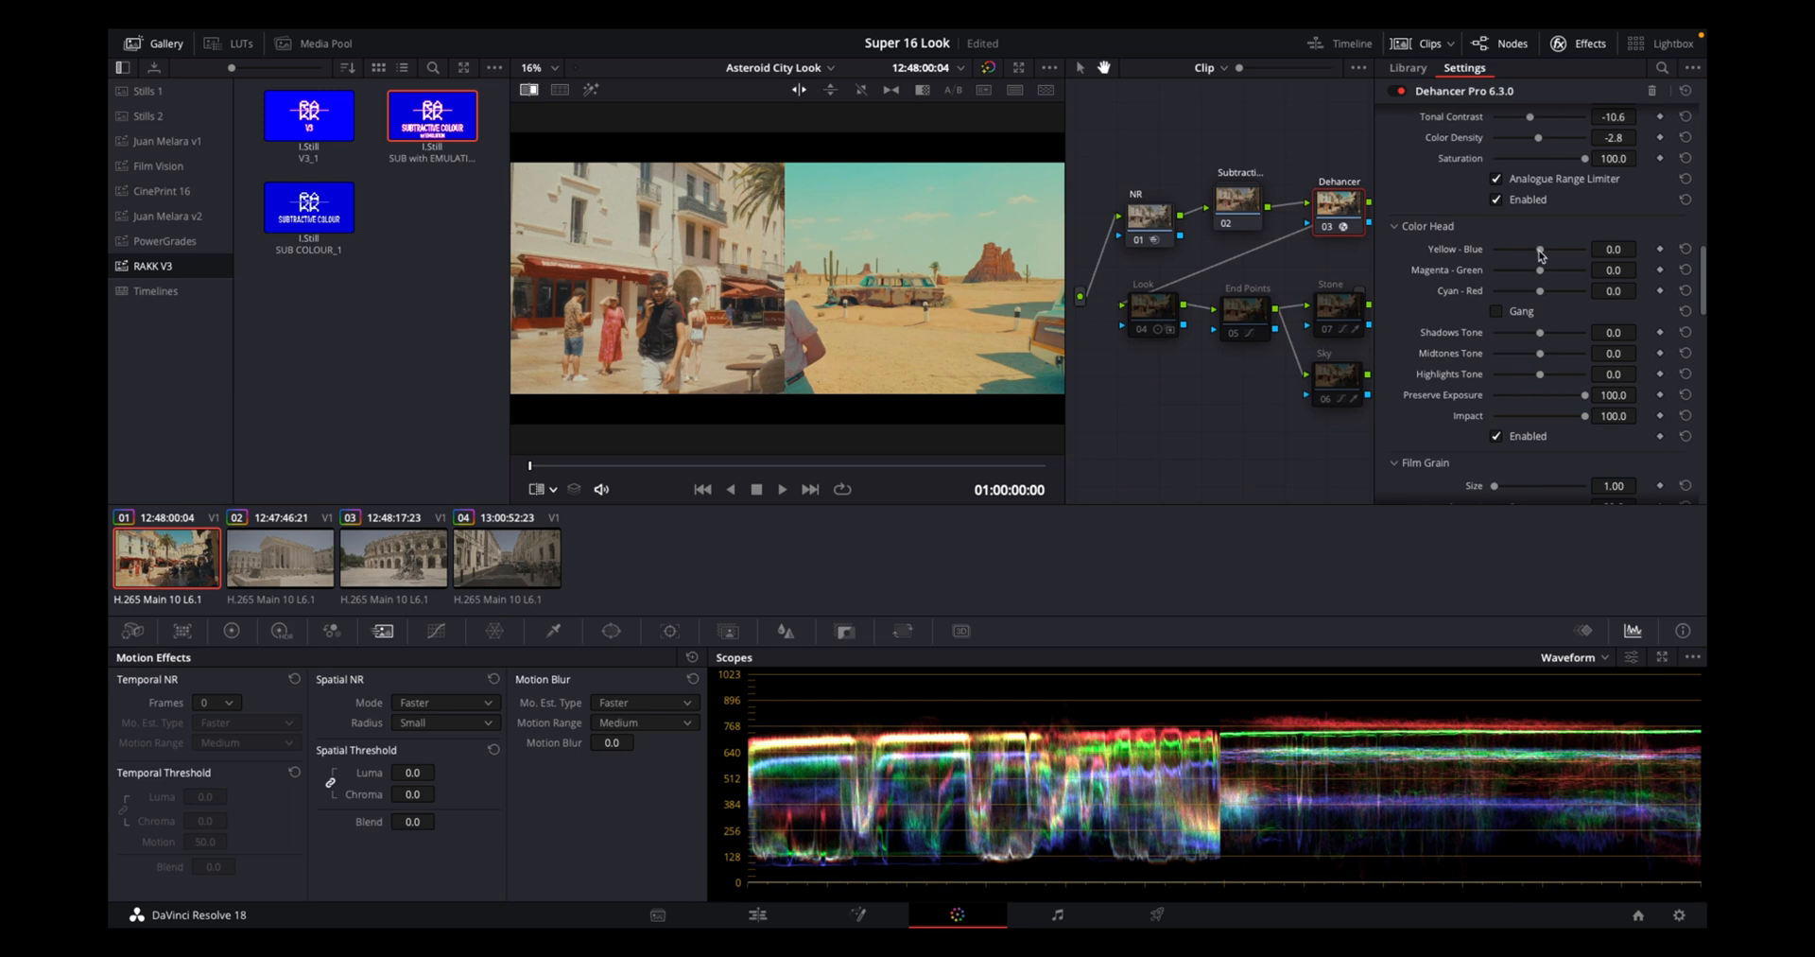
pyautogui.moveTo(1542, 254); pyautogui.dragTo(1555, 257)
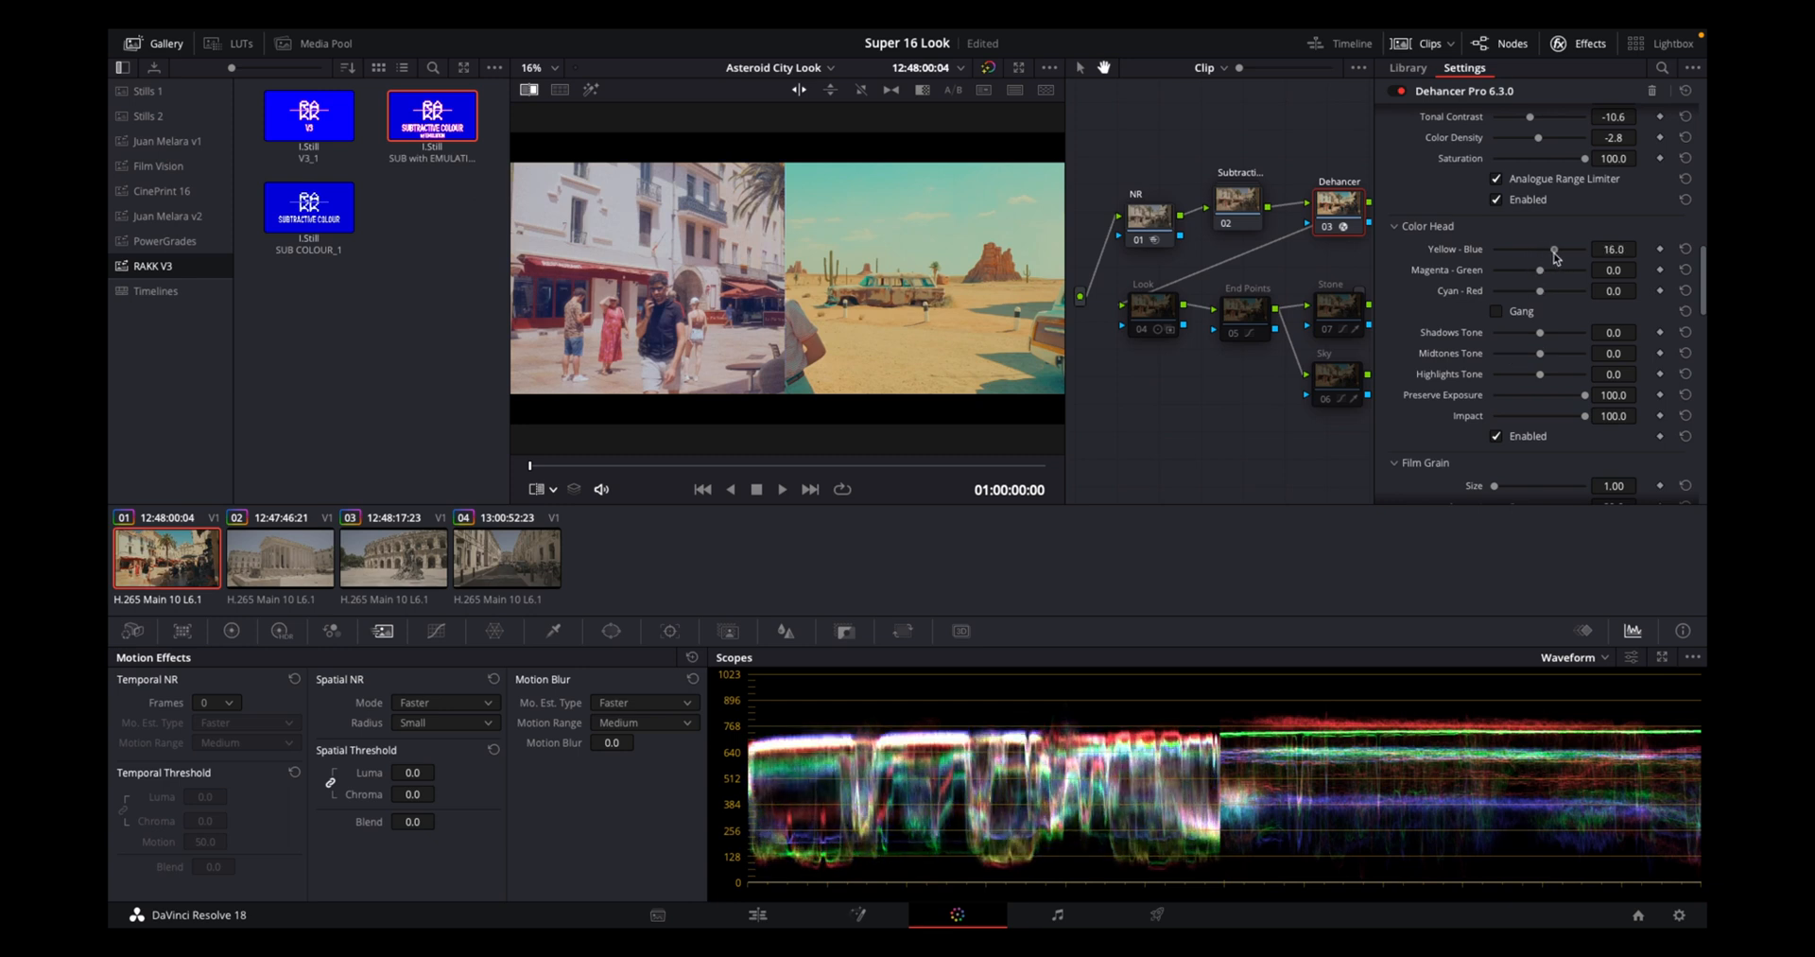
pyautogui.doubleClick(1555, 254)
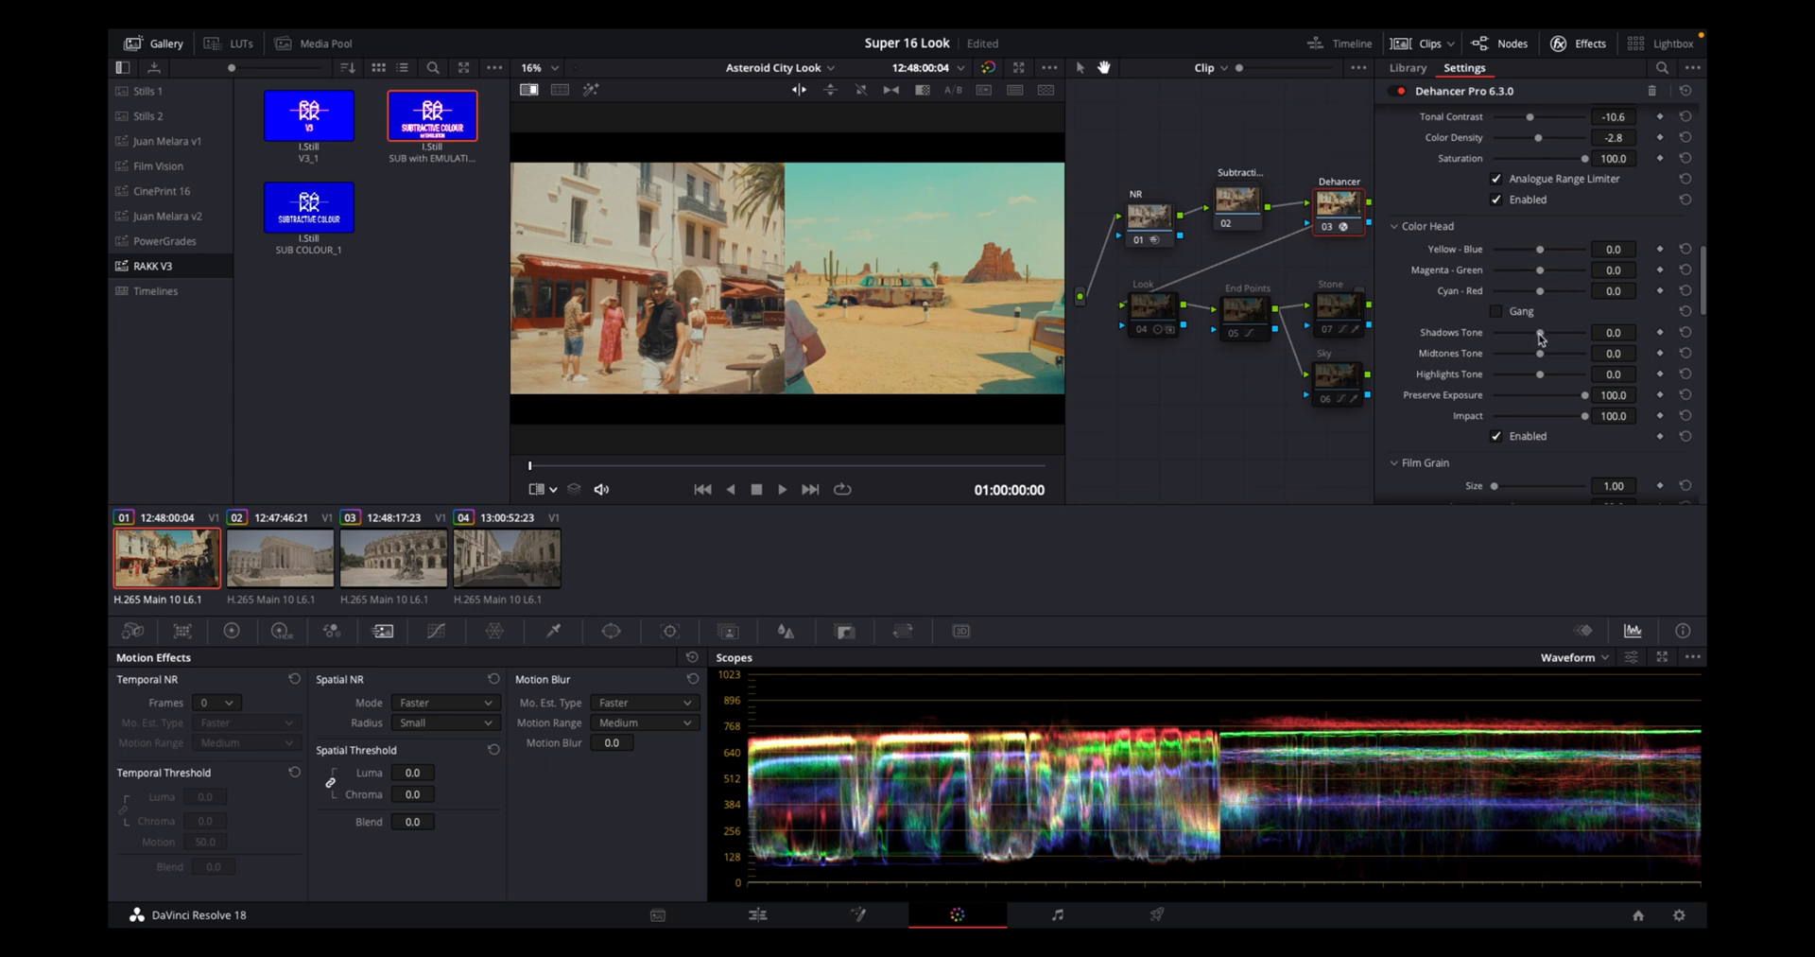
# Try lower Shadows Tone and Highlights Tone values in the Color Head settings and reset both
pyautogui.moveTo(1540, 334); pyautogui.dragTo(1509, 376)
pyautogui.doubleClick(1511, 335)
pyautogui.doubleClick(1510, 376)
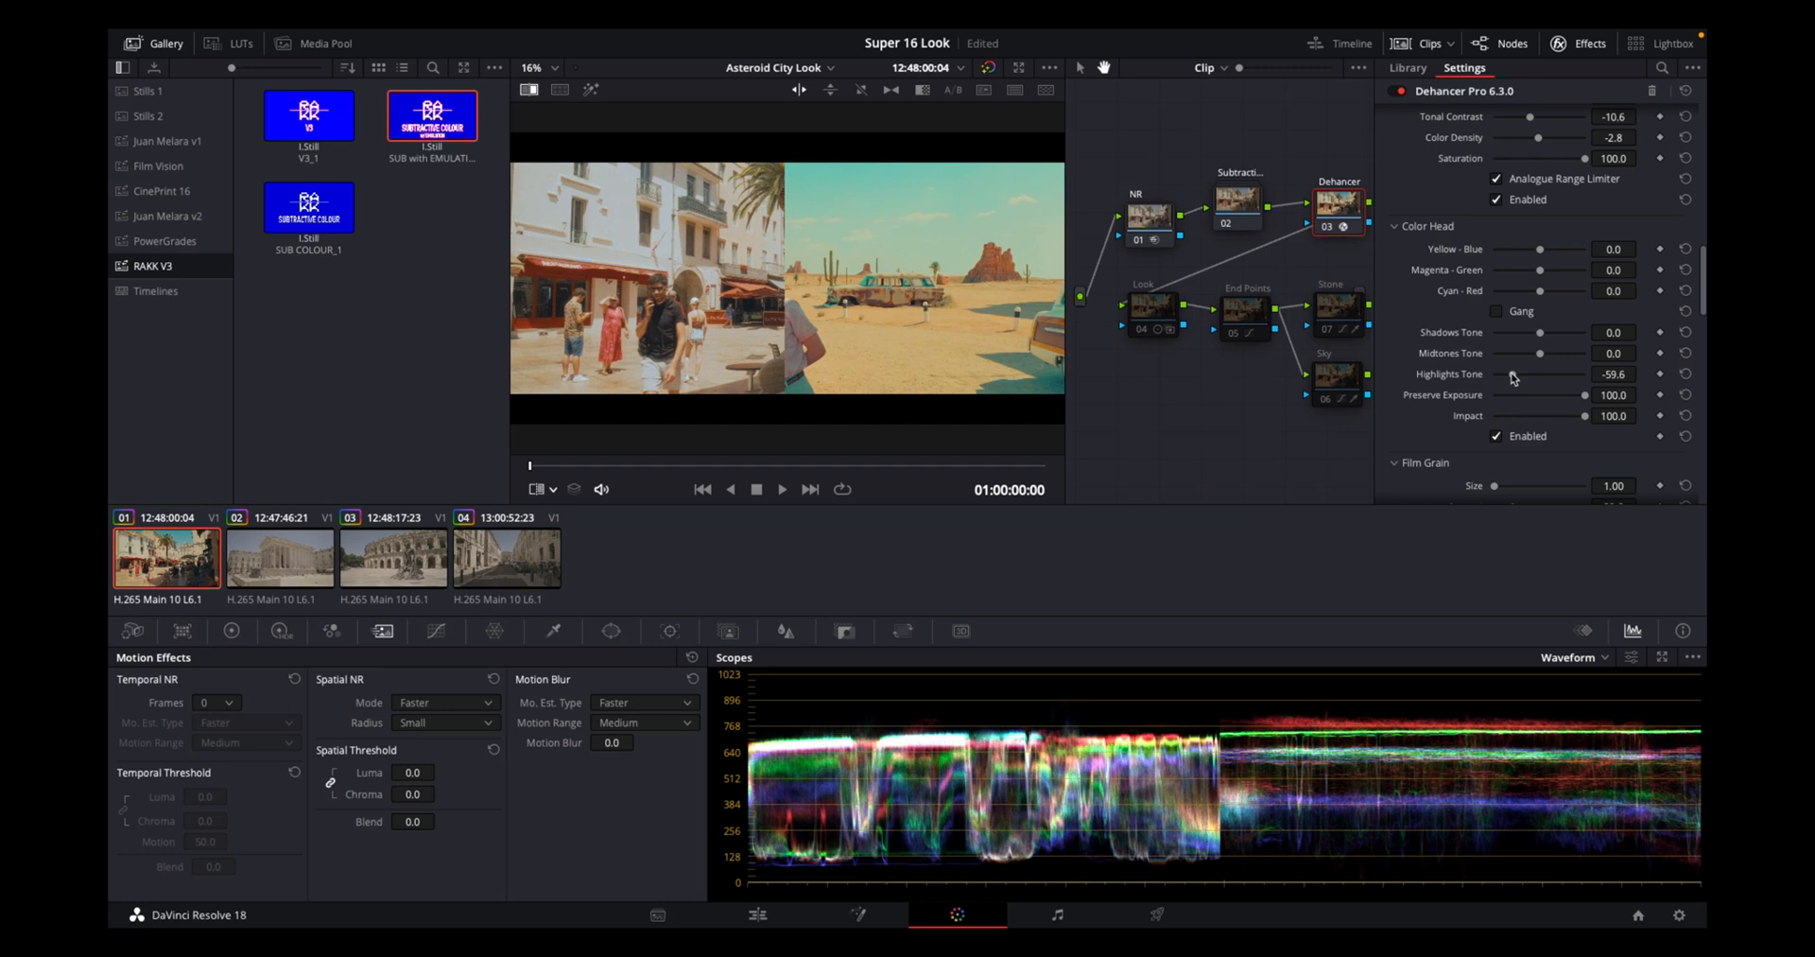
# Review the Film Grain settings, inspect the grain on the full-screen image, and save the project
pyautogui.scroll(-6, 1465, 380)
pyautogui.scroll(-2, 1460, 381)
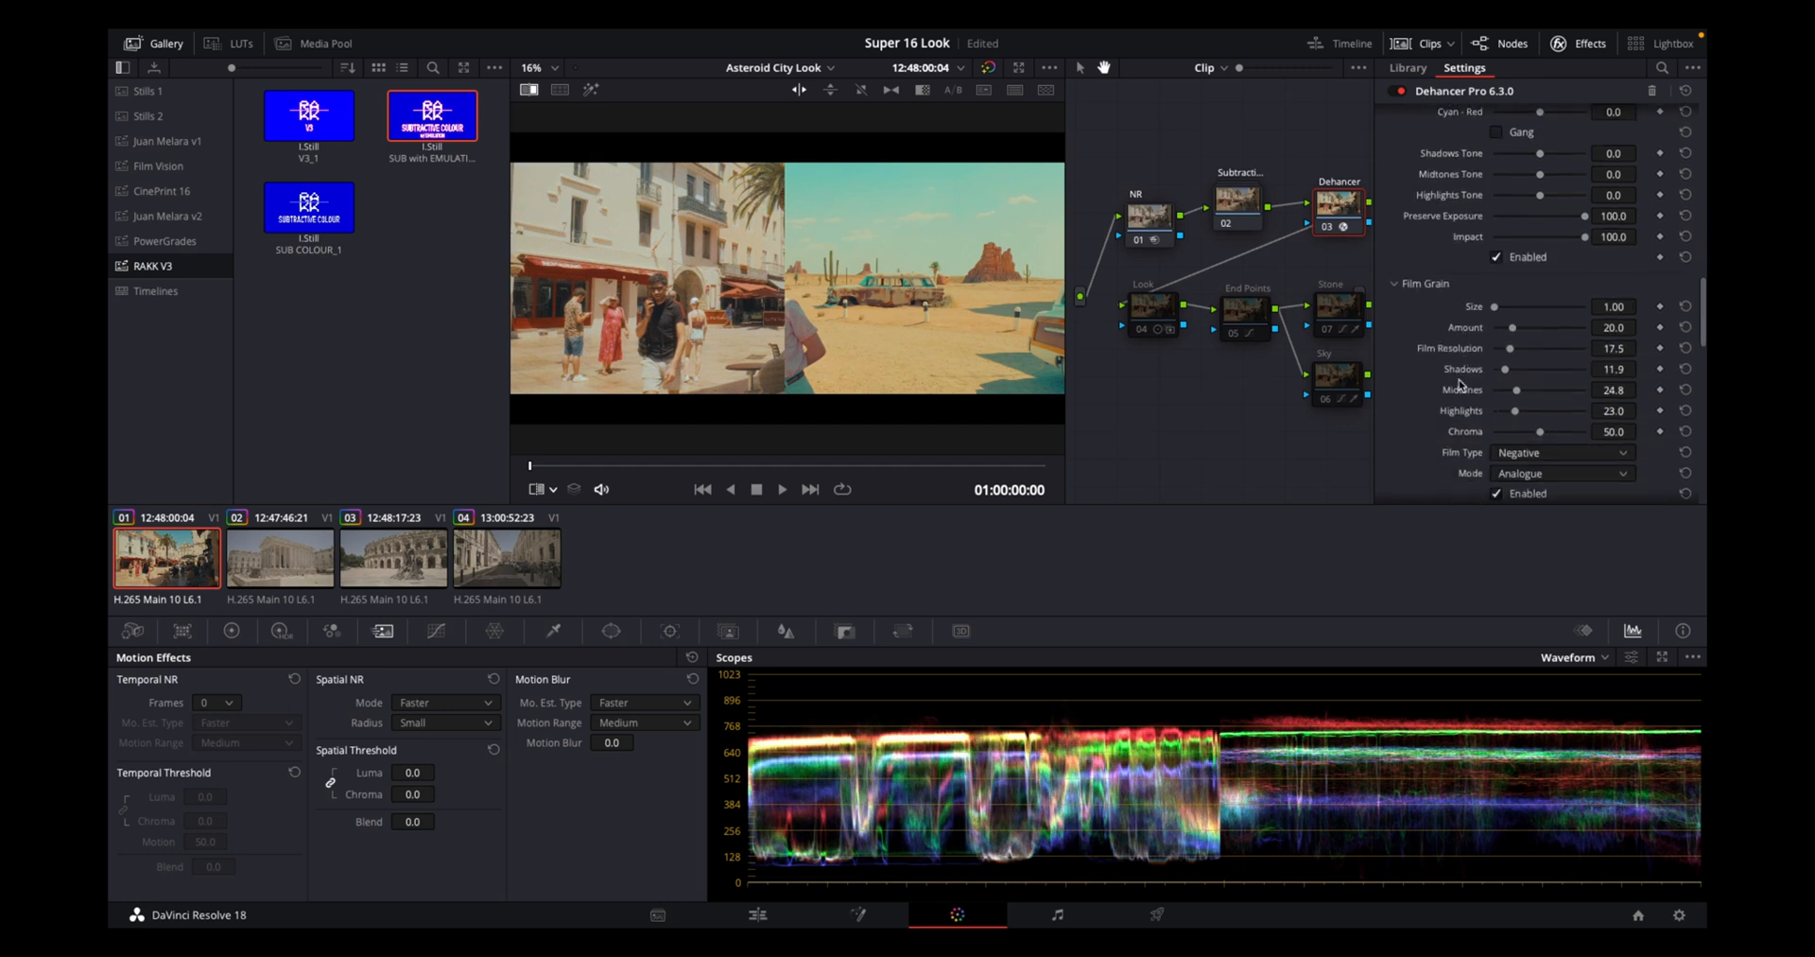
pyautogui.hotkey('ctrl', 'f')
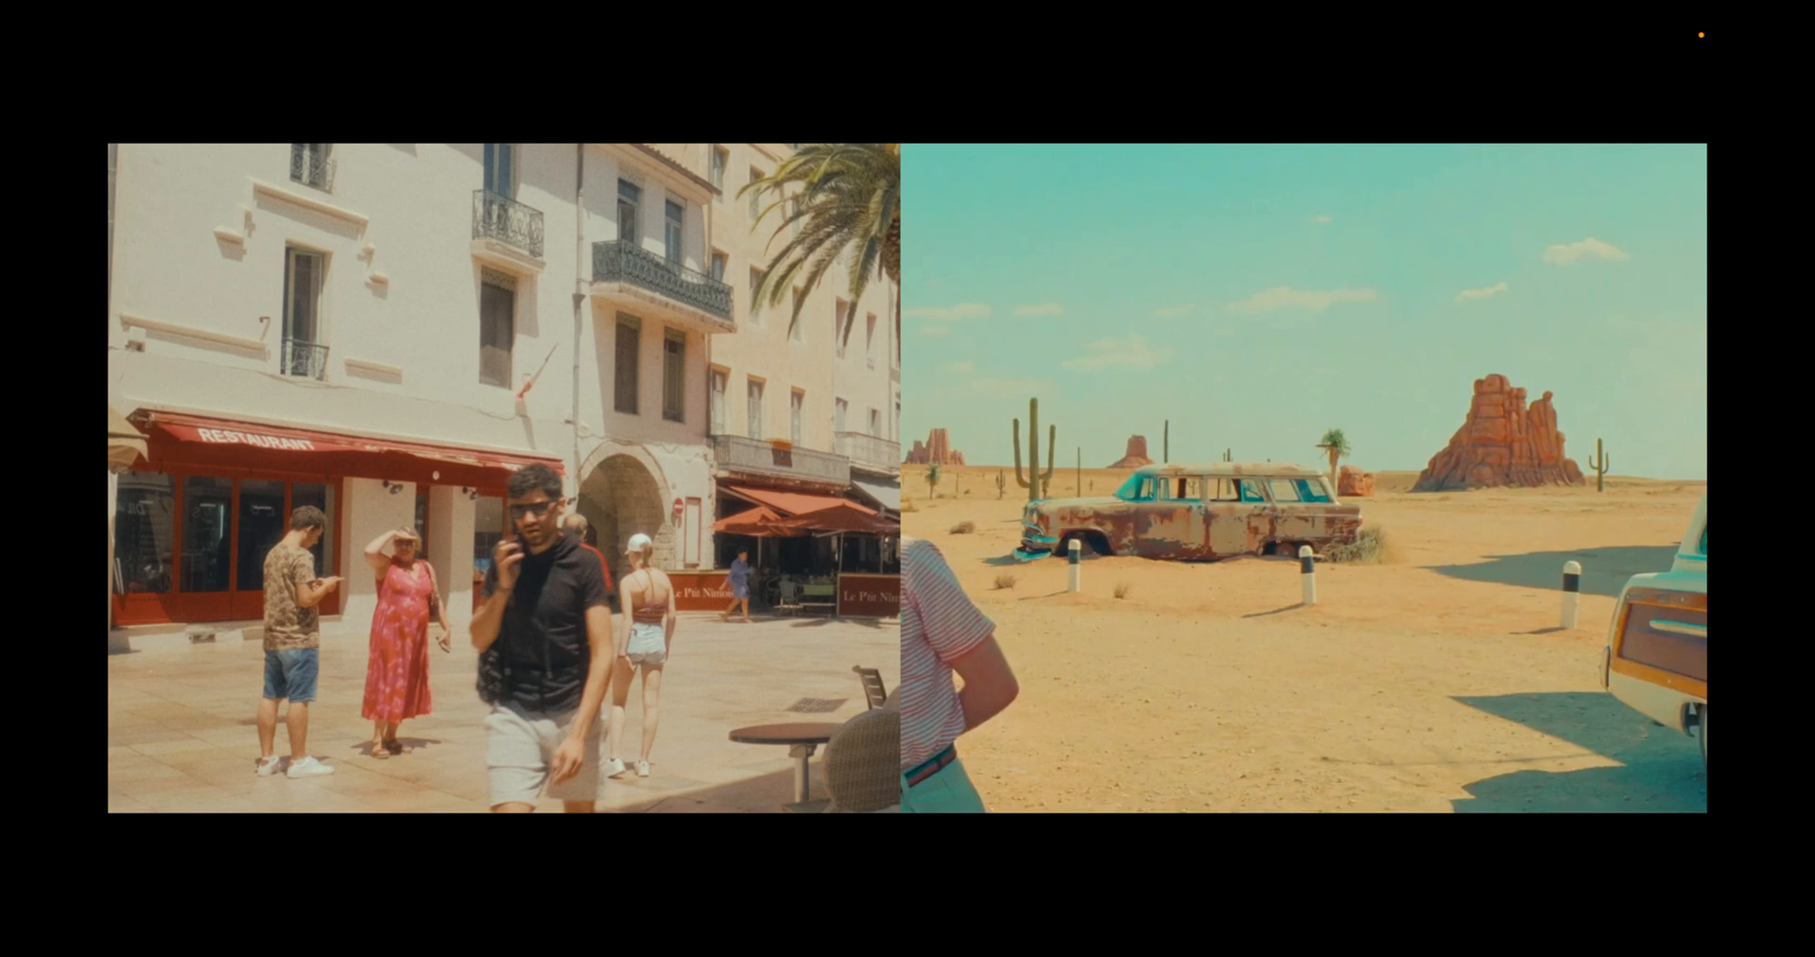
pyautogui.hotkey('ctrl', 'f')
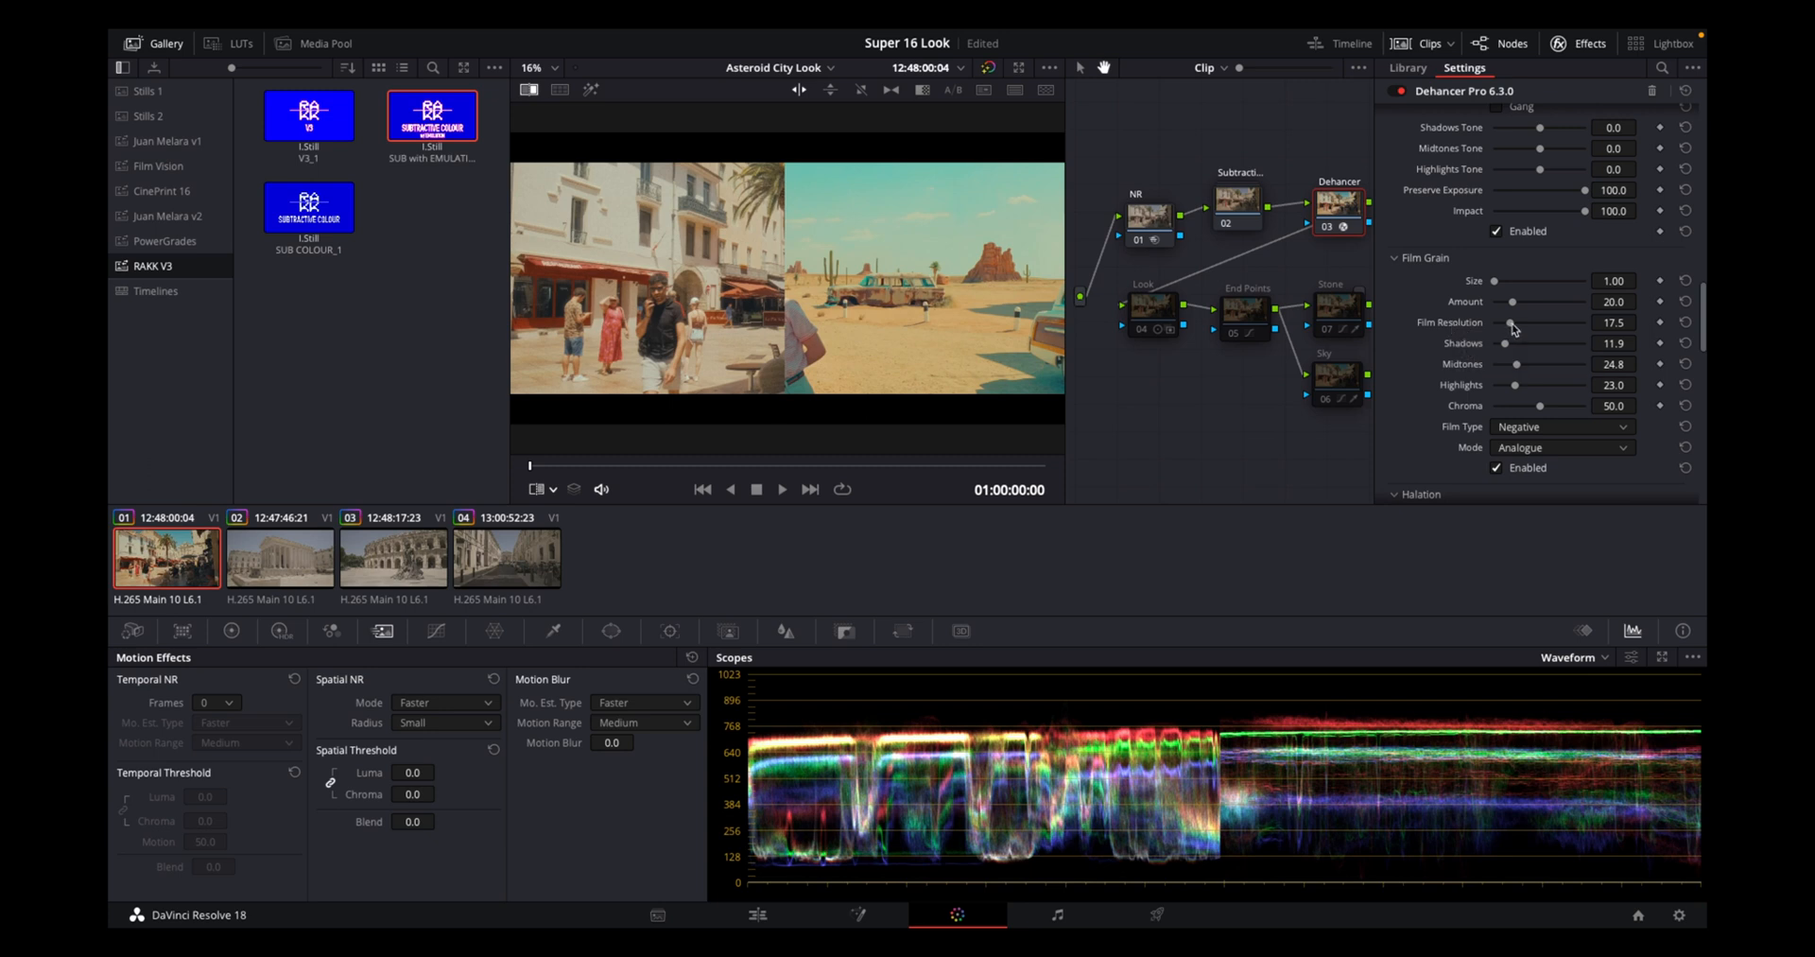
pyautogui.hotkey('ctrl', 's')
# Preview the Halation mask full screen beside the reference still and turn Mask Mode back off
pyautogui.scroll(-6, 1481, 265)
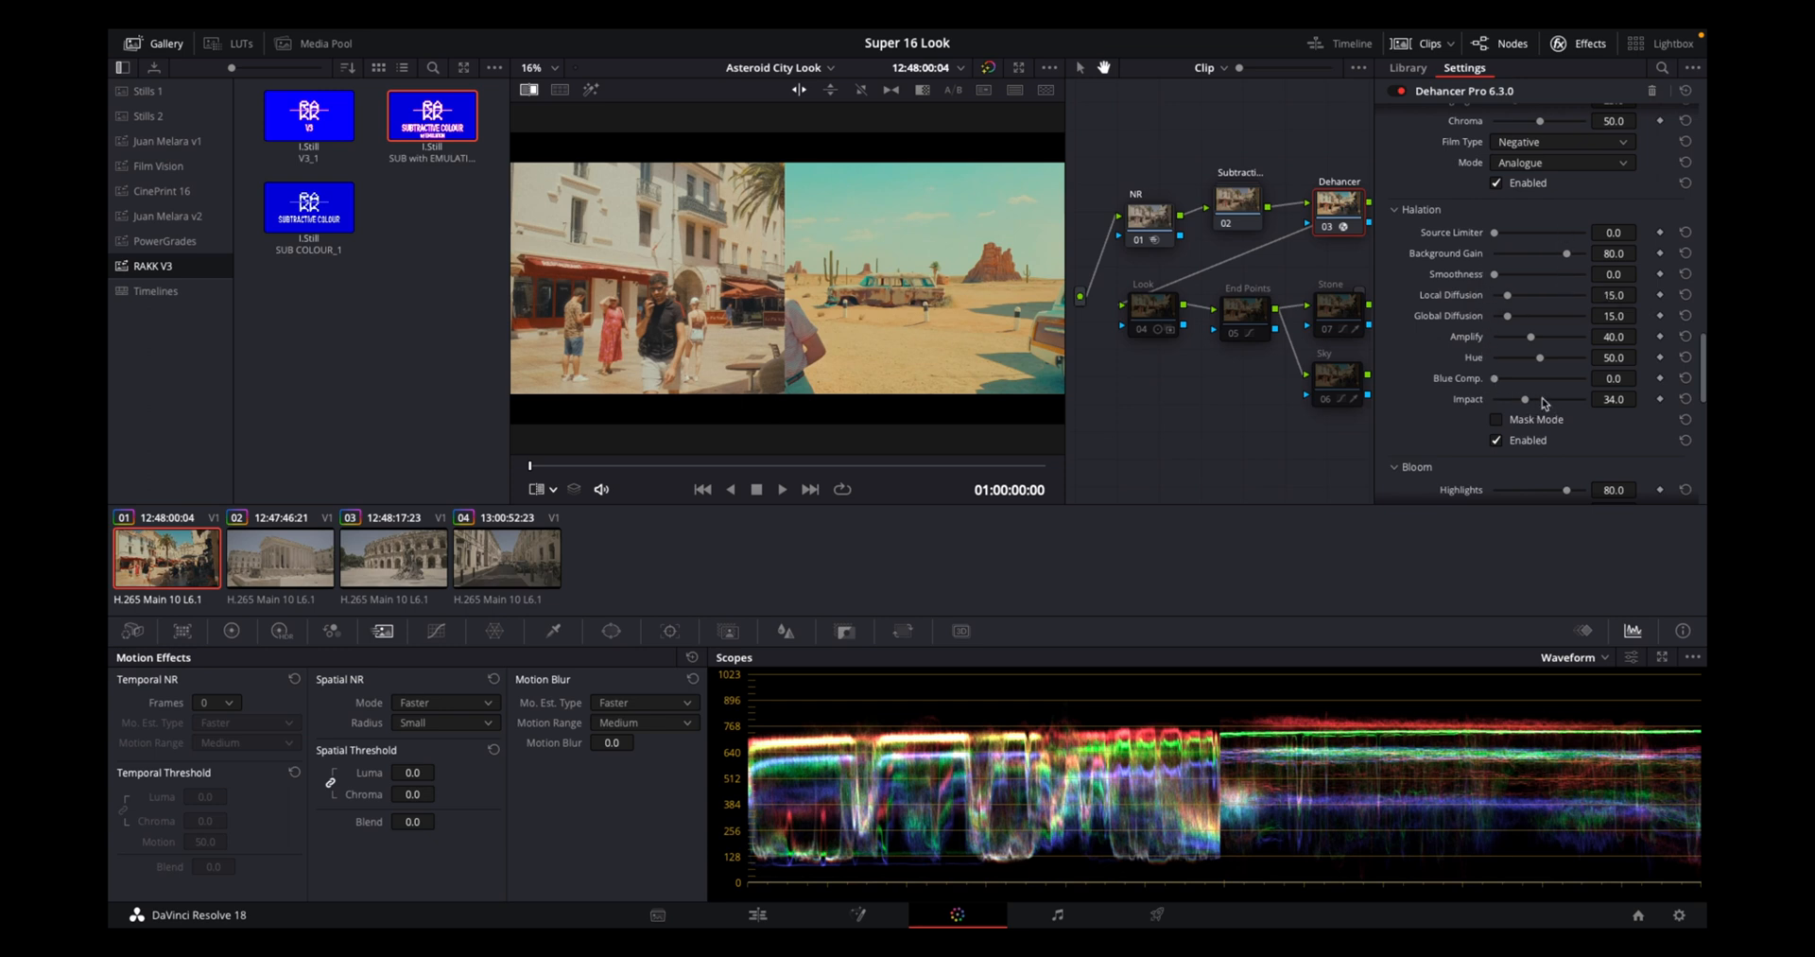
pyautogui.click(1495, 418)
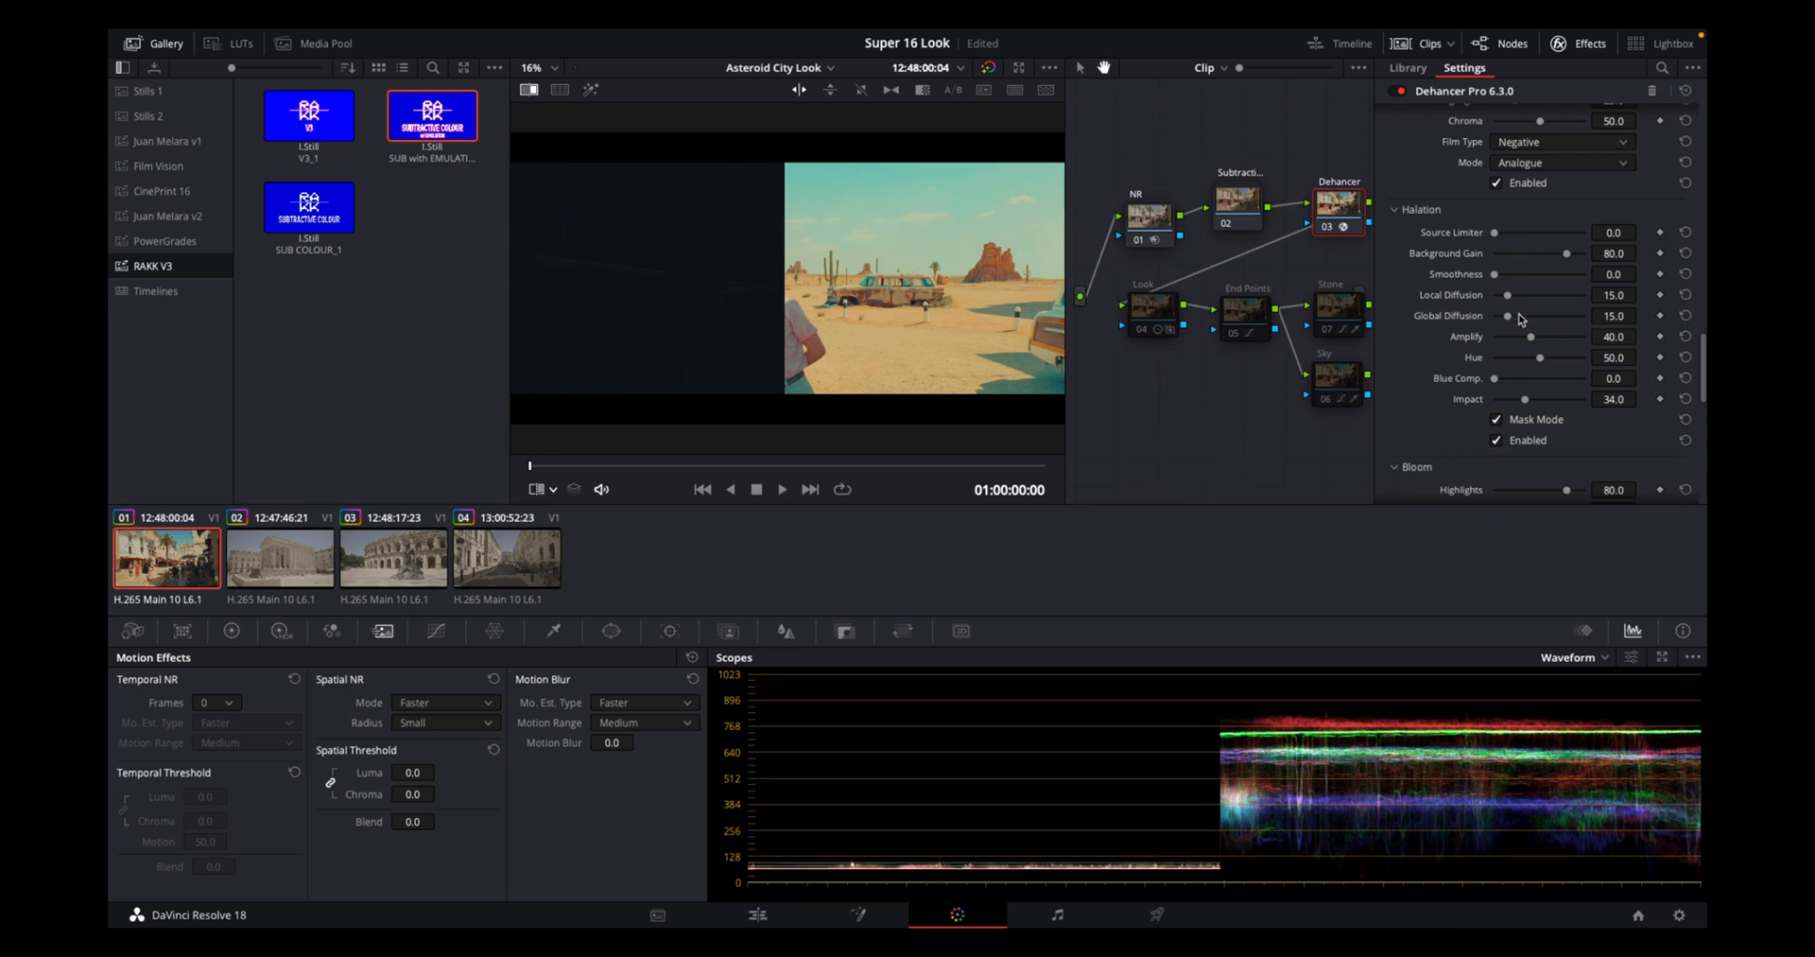
pyautogui.press('super+f')
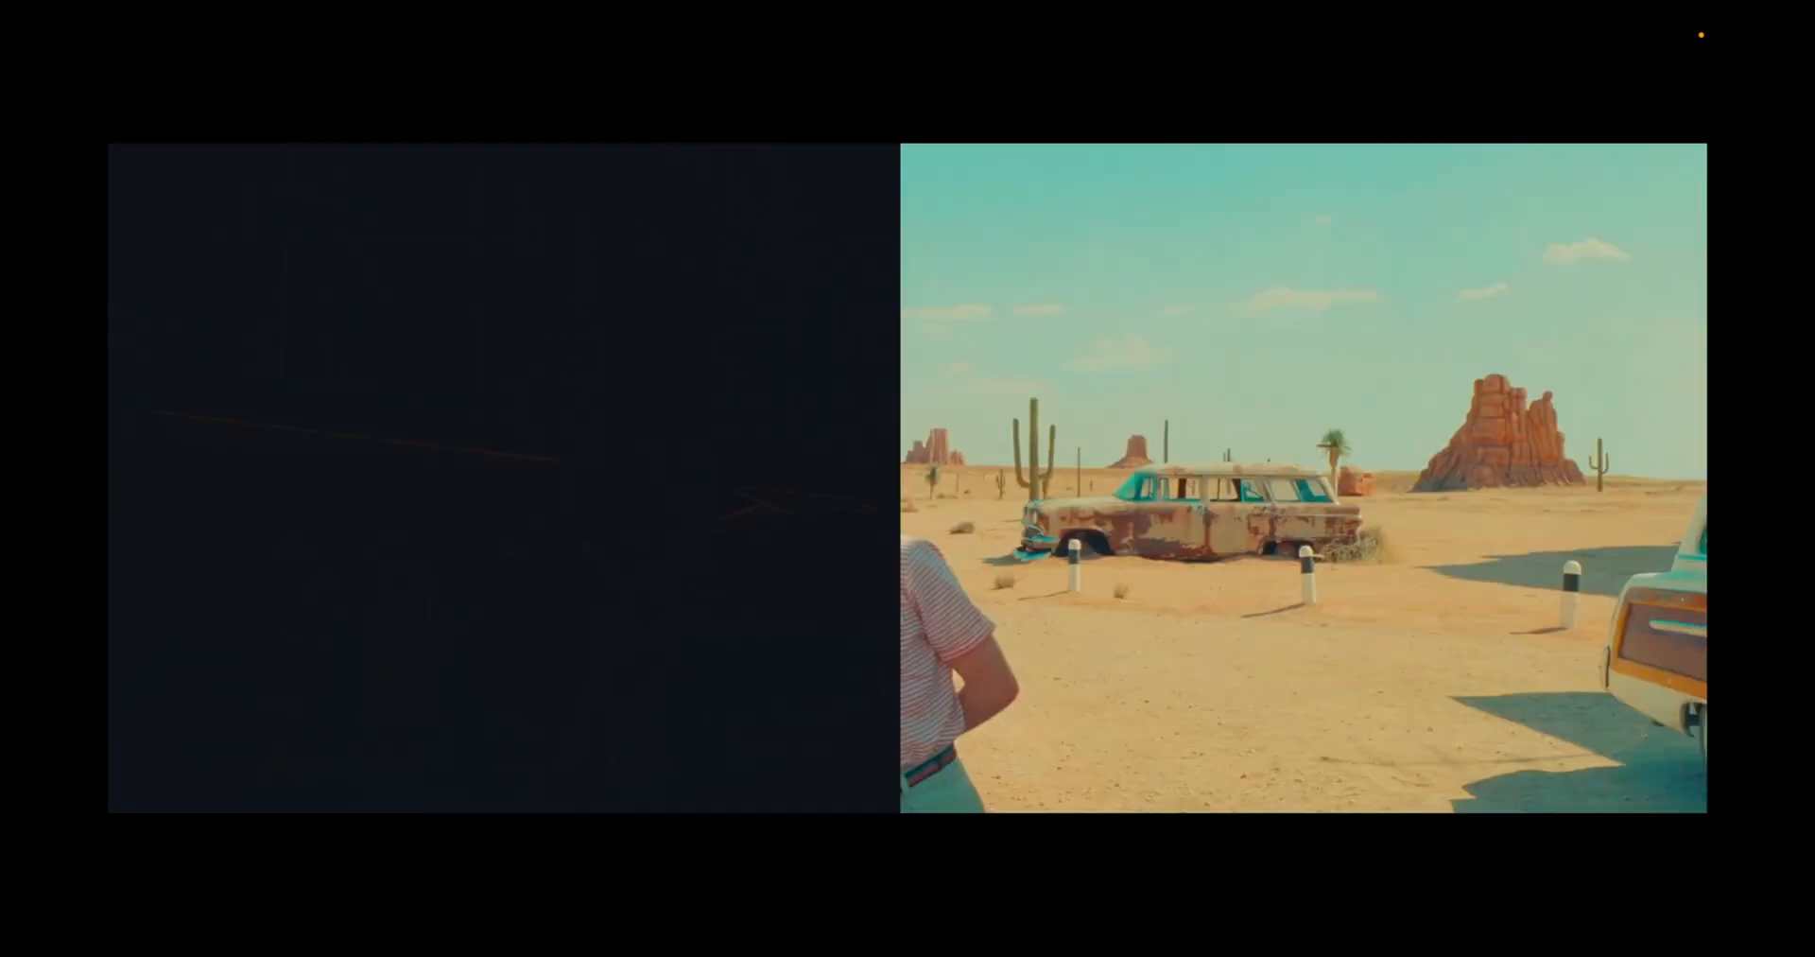
pyautogui.moveTo(790, 308)
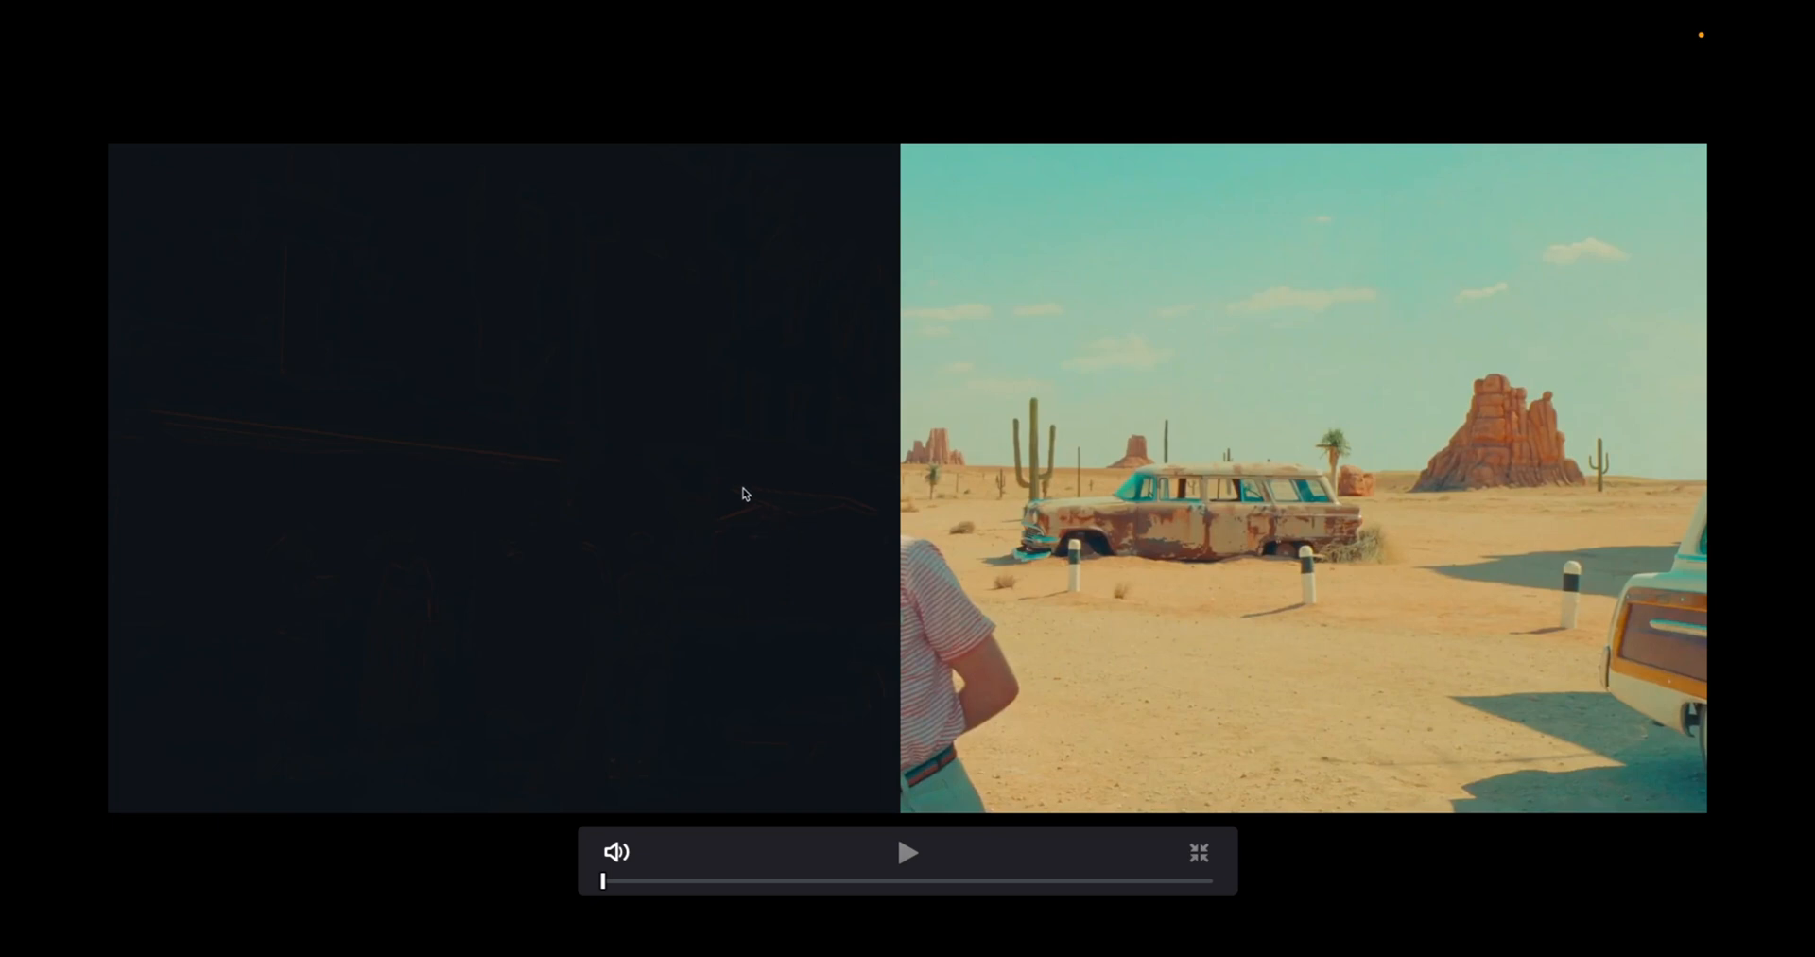
pyautogui.press('super+f')
# Review the Halation, Bloom and Vignette settings of the Dehancer node
pyautogui.scroll(-5, 1476, 397)
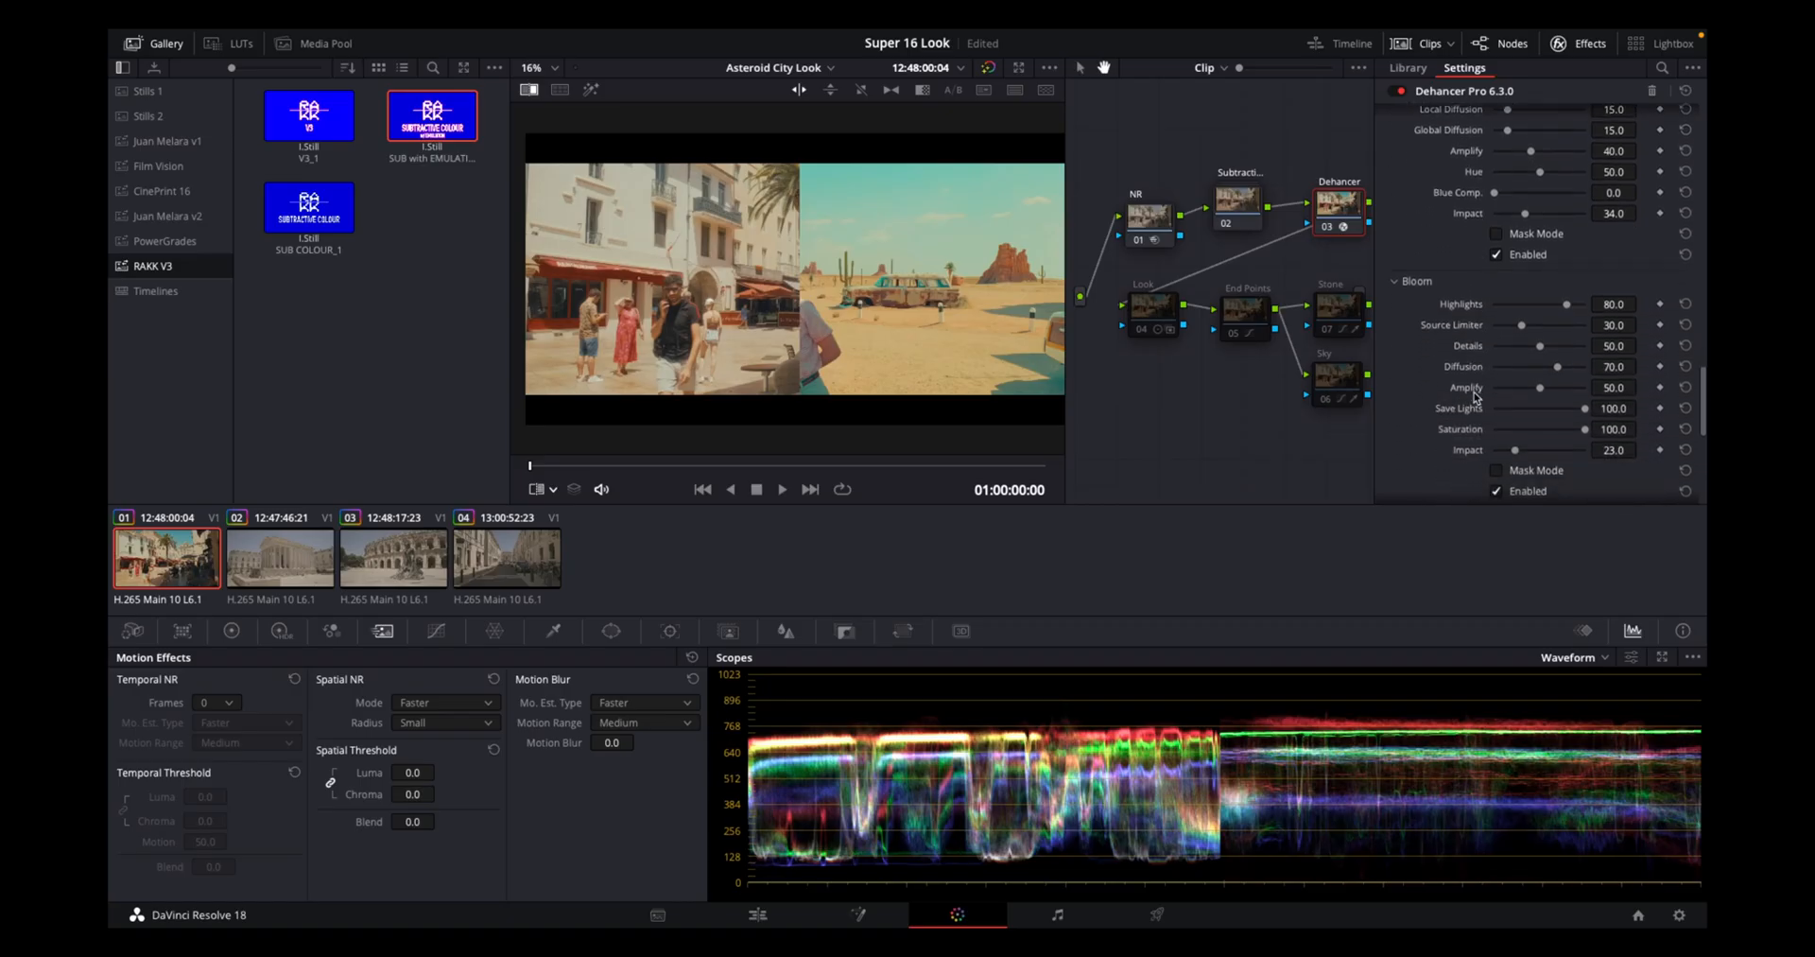
pyautogui.scroll(-2, 1477, 397)
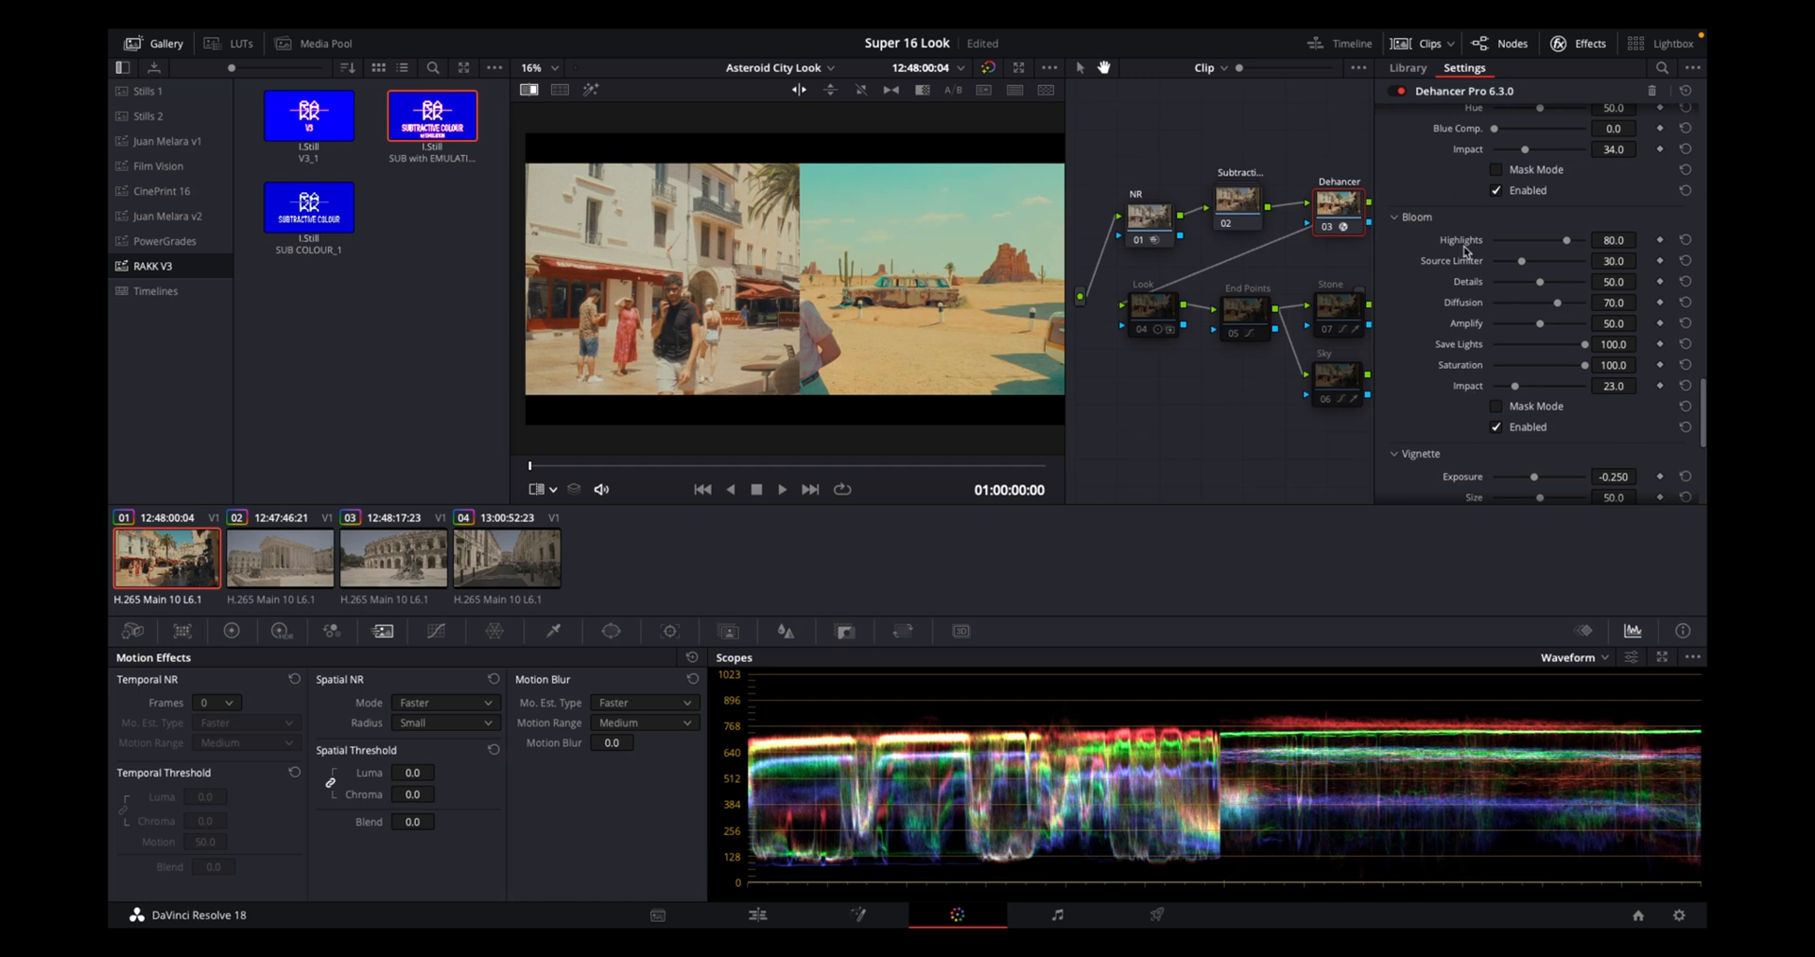
pyautogui.scroll(6, 1465, 251)
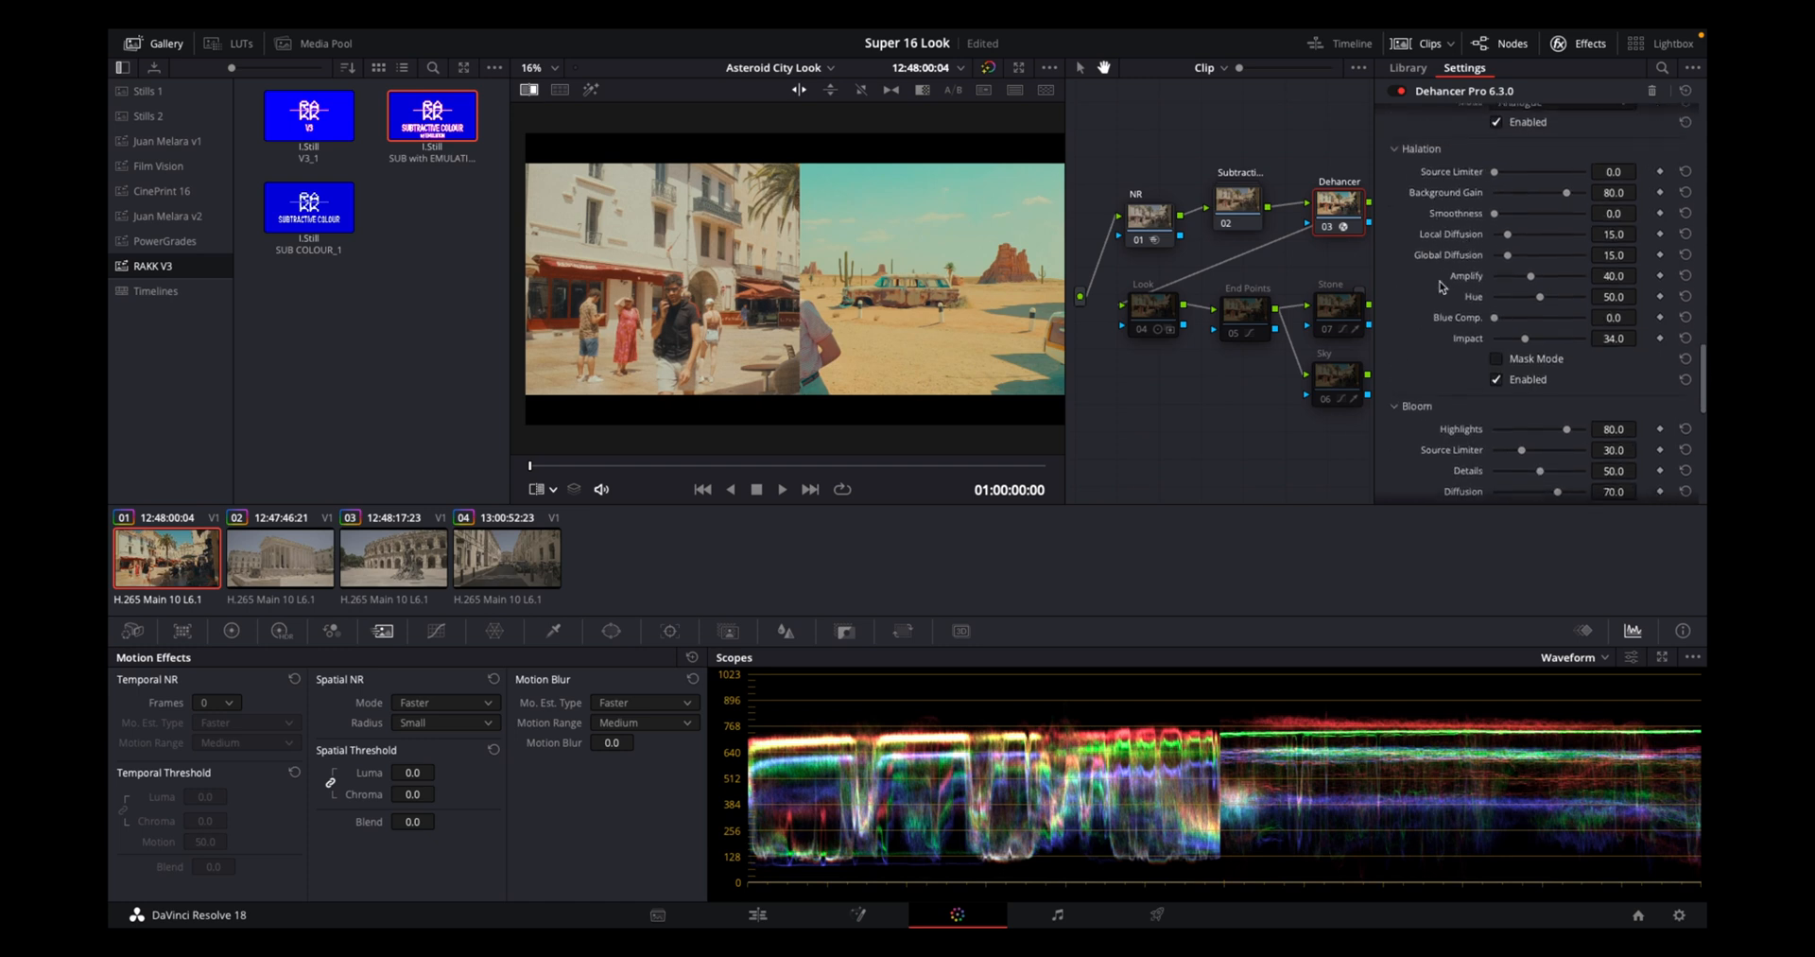
pyautogui.scroll(-5, 1440, 287)
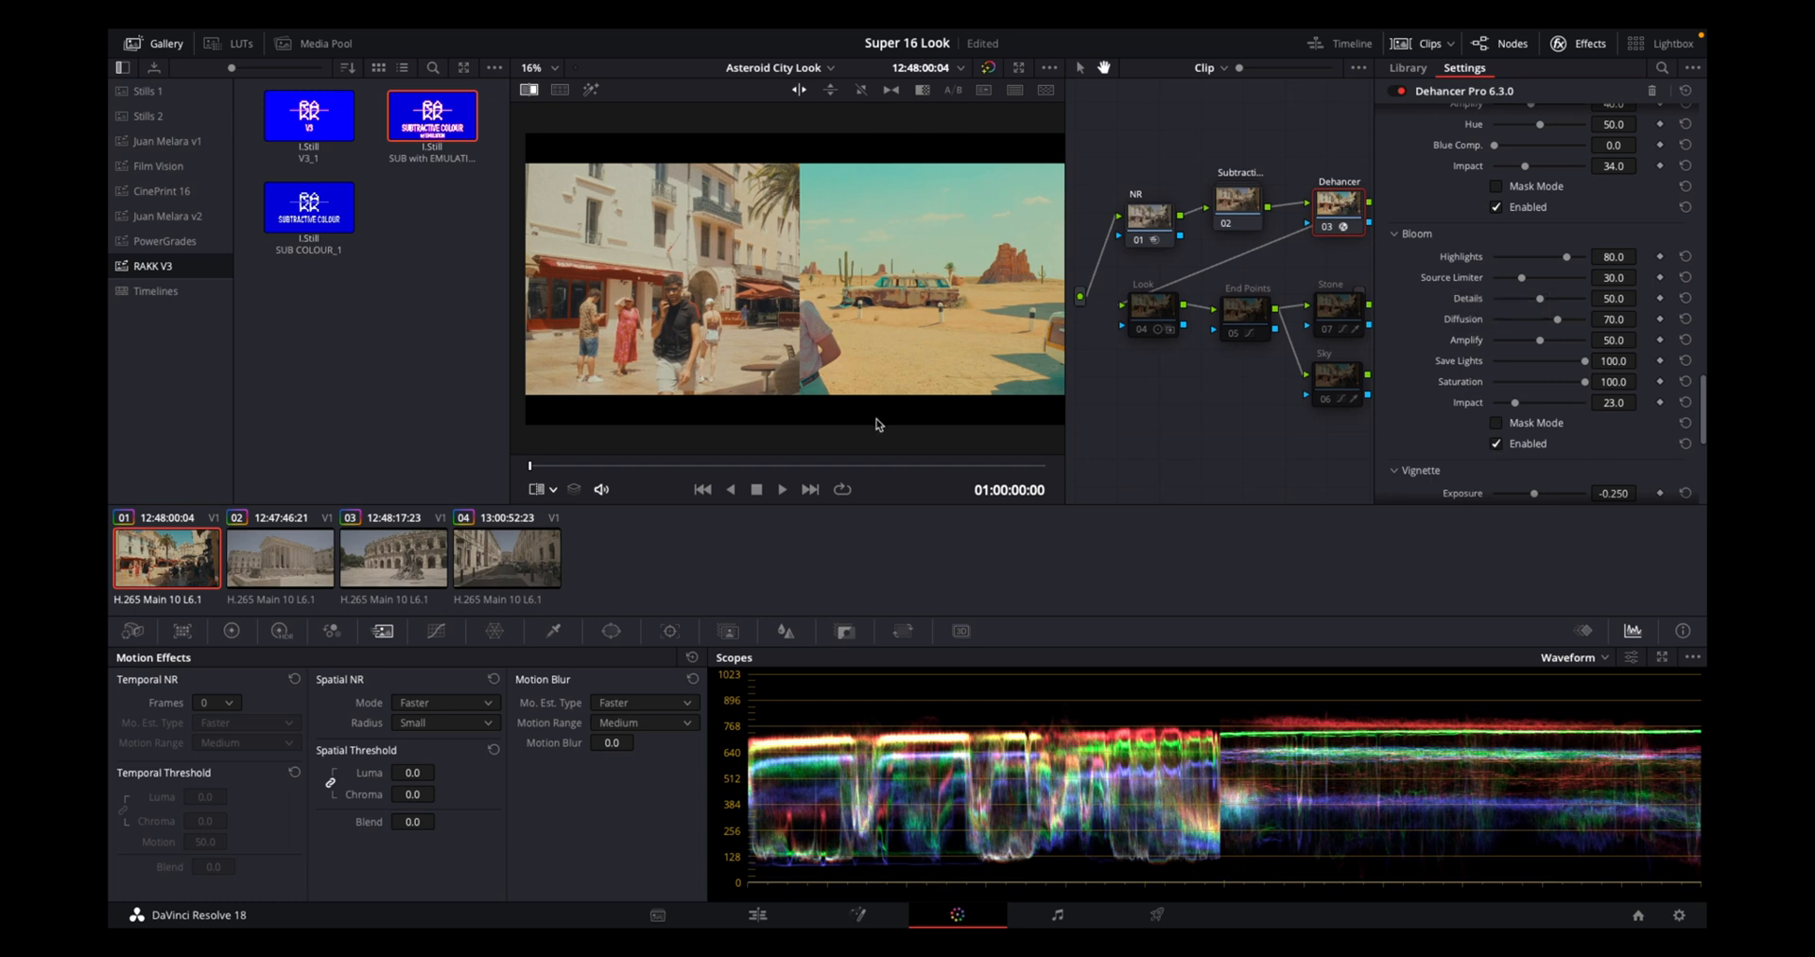
pyautogui.scroll(-5, 1405, 371)
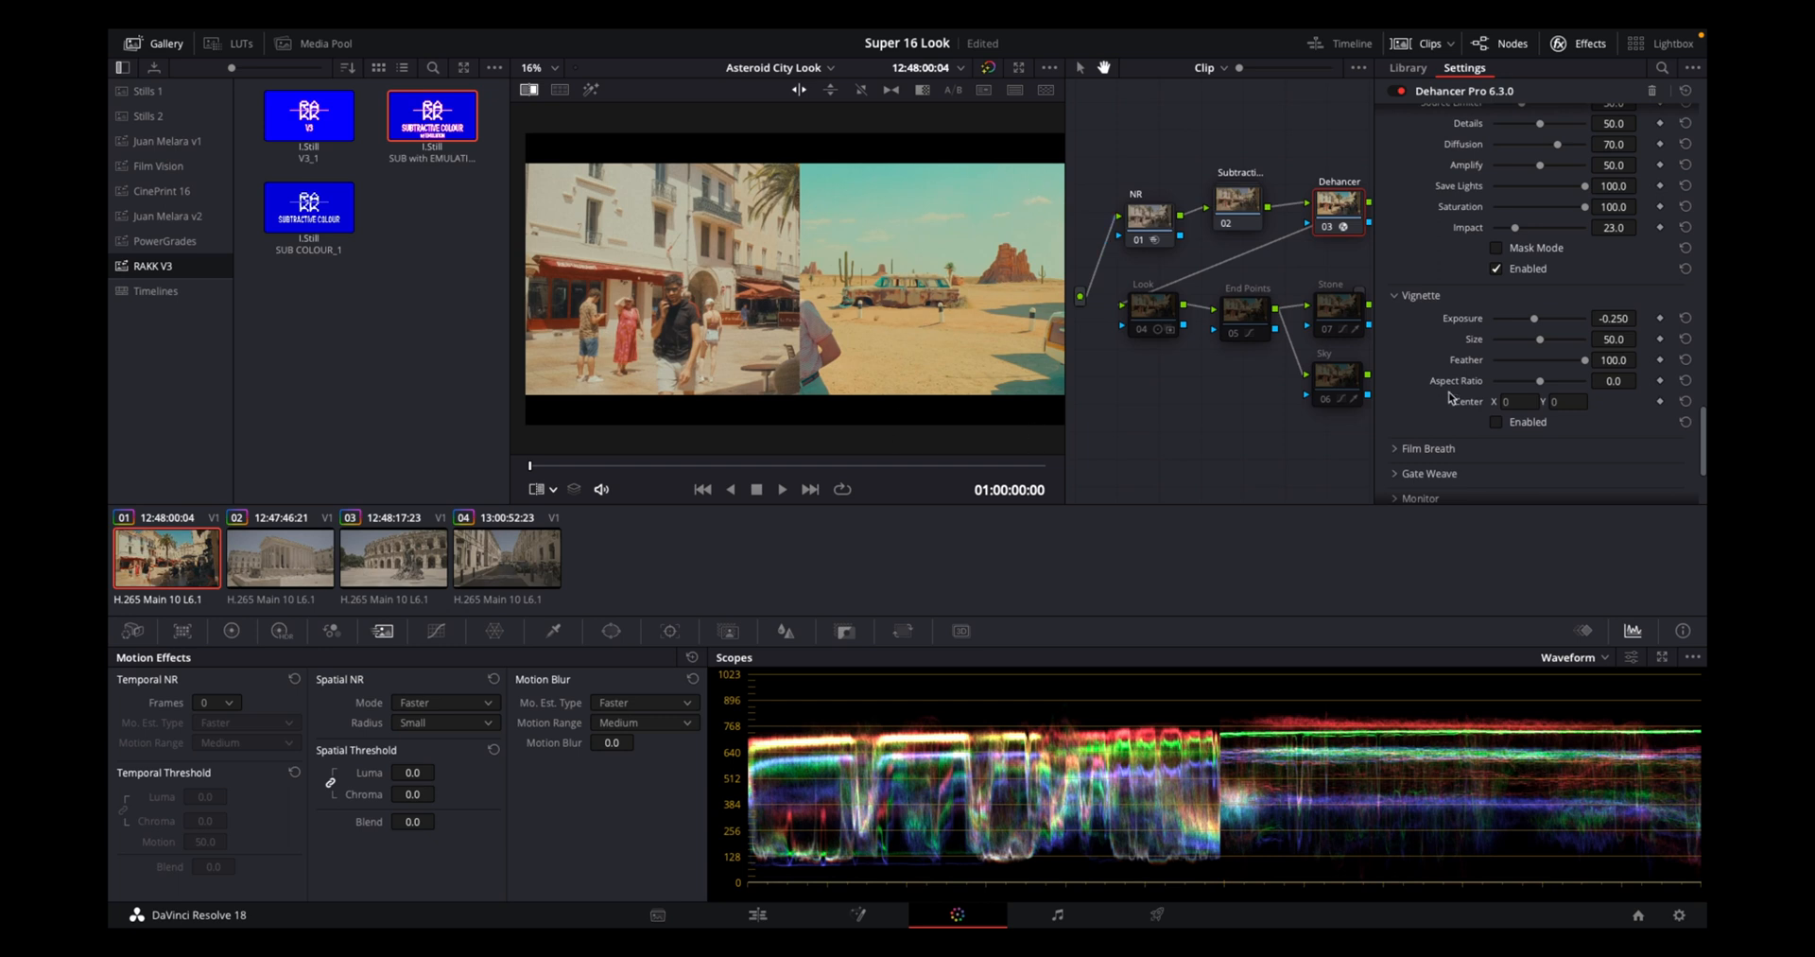
pyautogui.scroll(-4, 1456, 251)
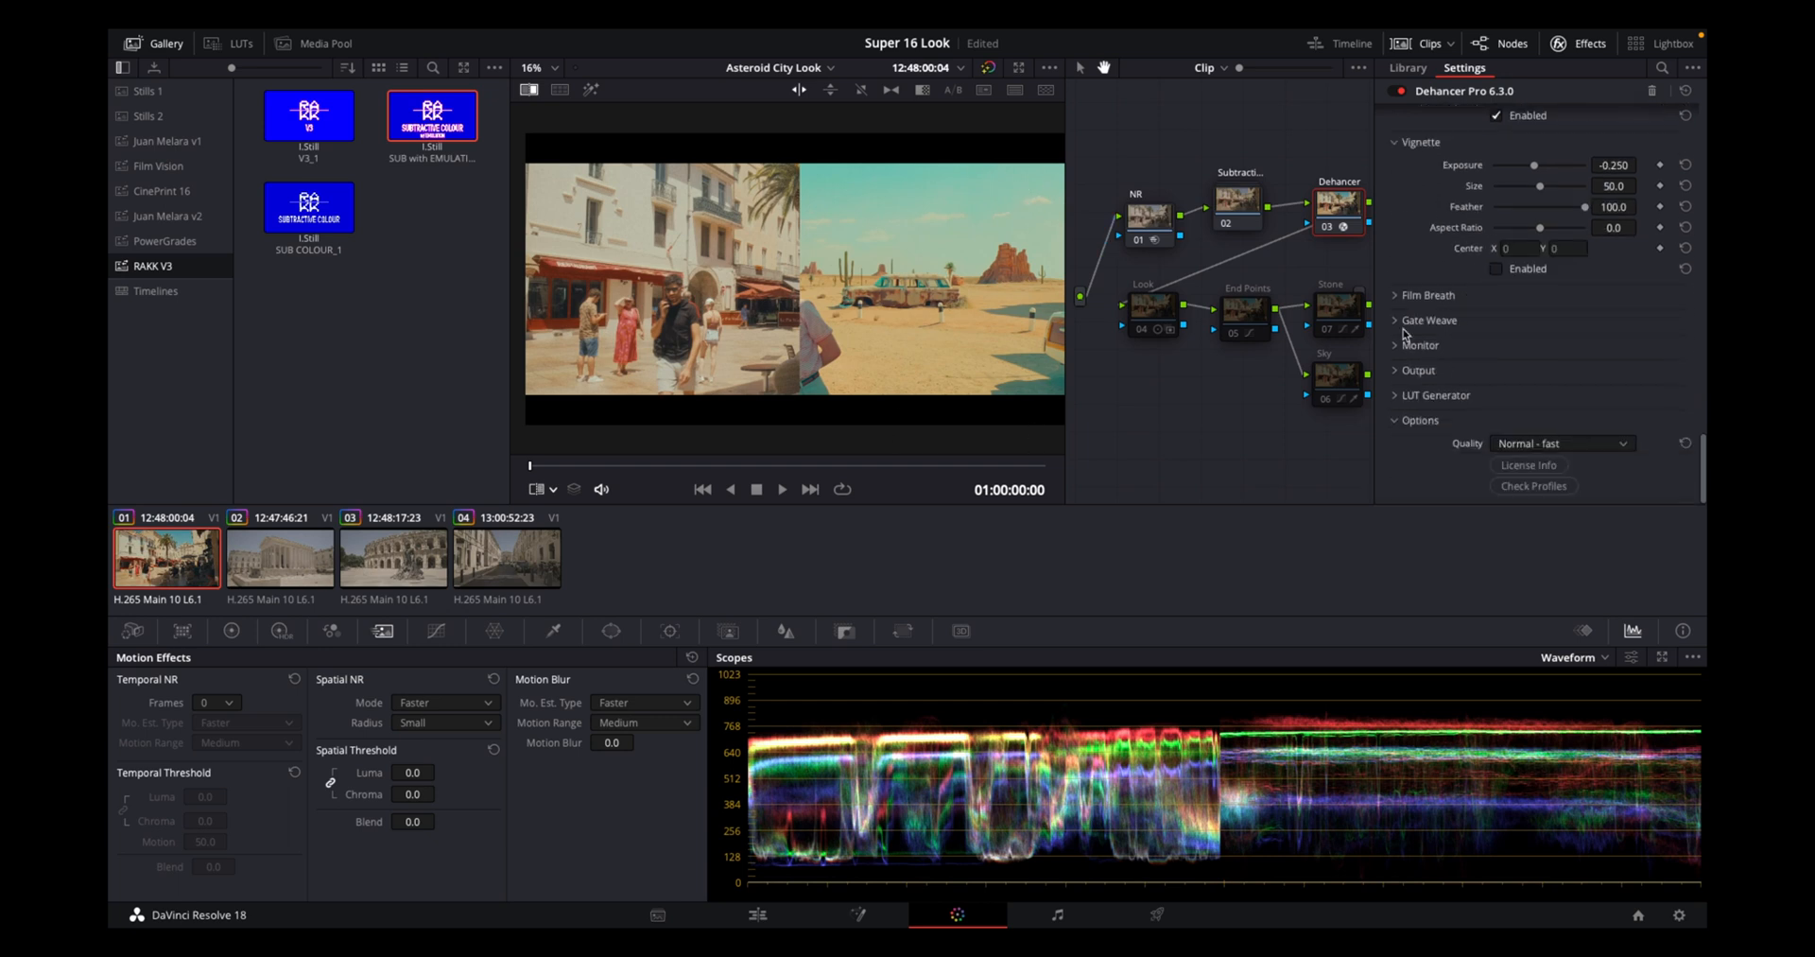
pyautogui.scroll(1, 1396, 301)
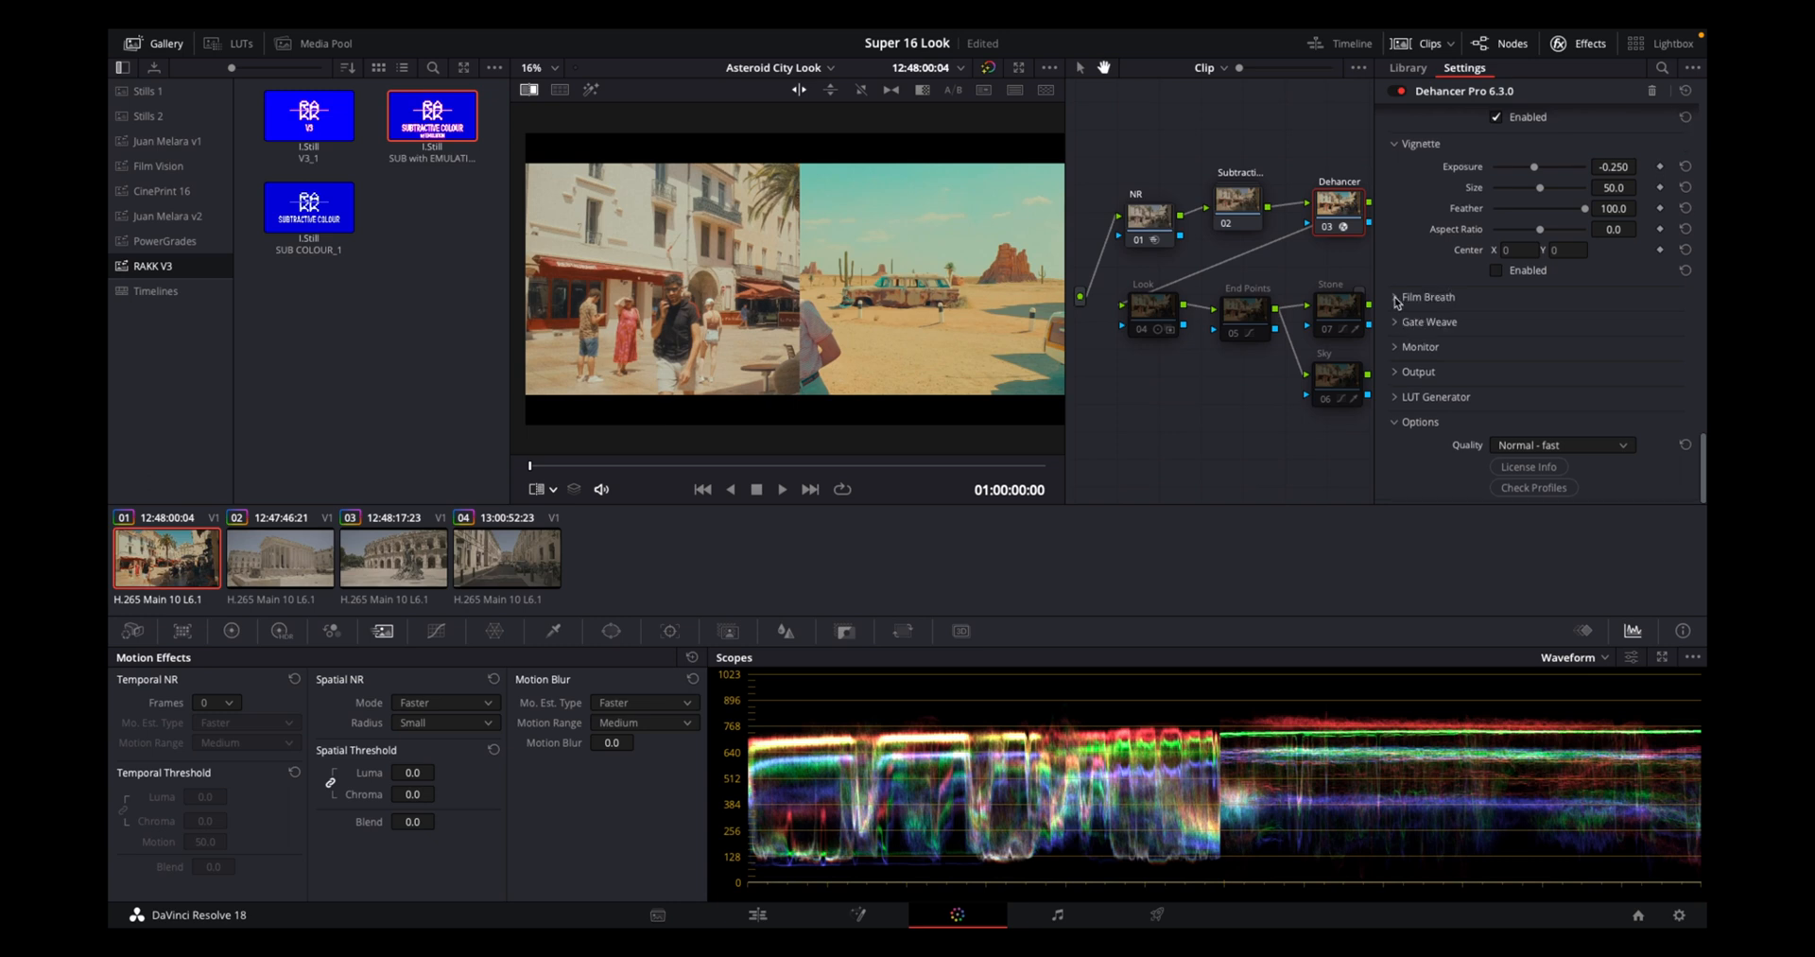
# Expand the Film Breath and Gate Weave sections to examine their settings, and collapse both
pyautogui.click(1396, 298)
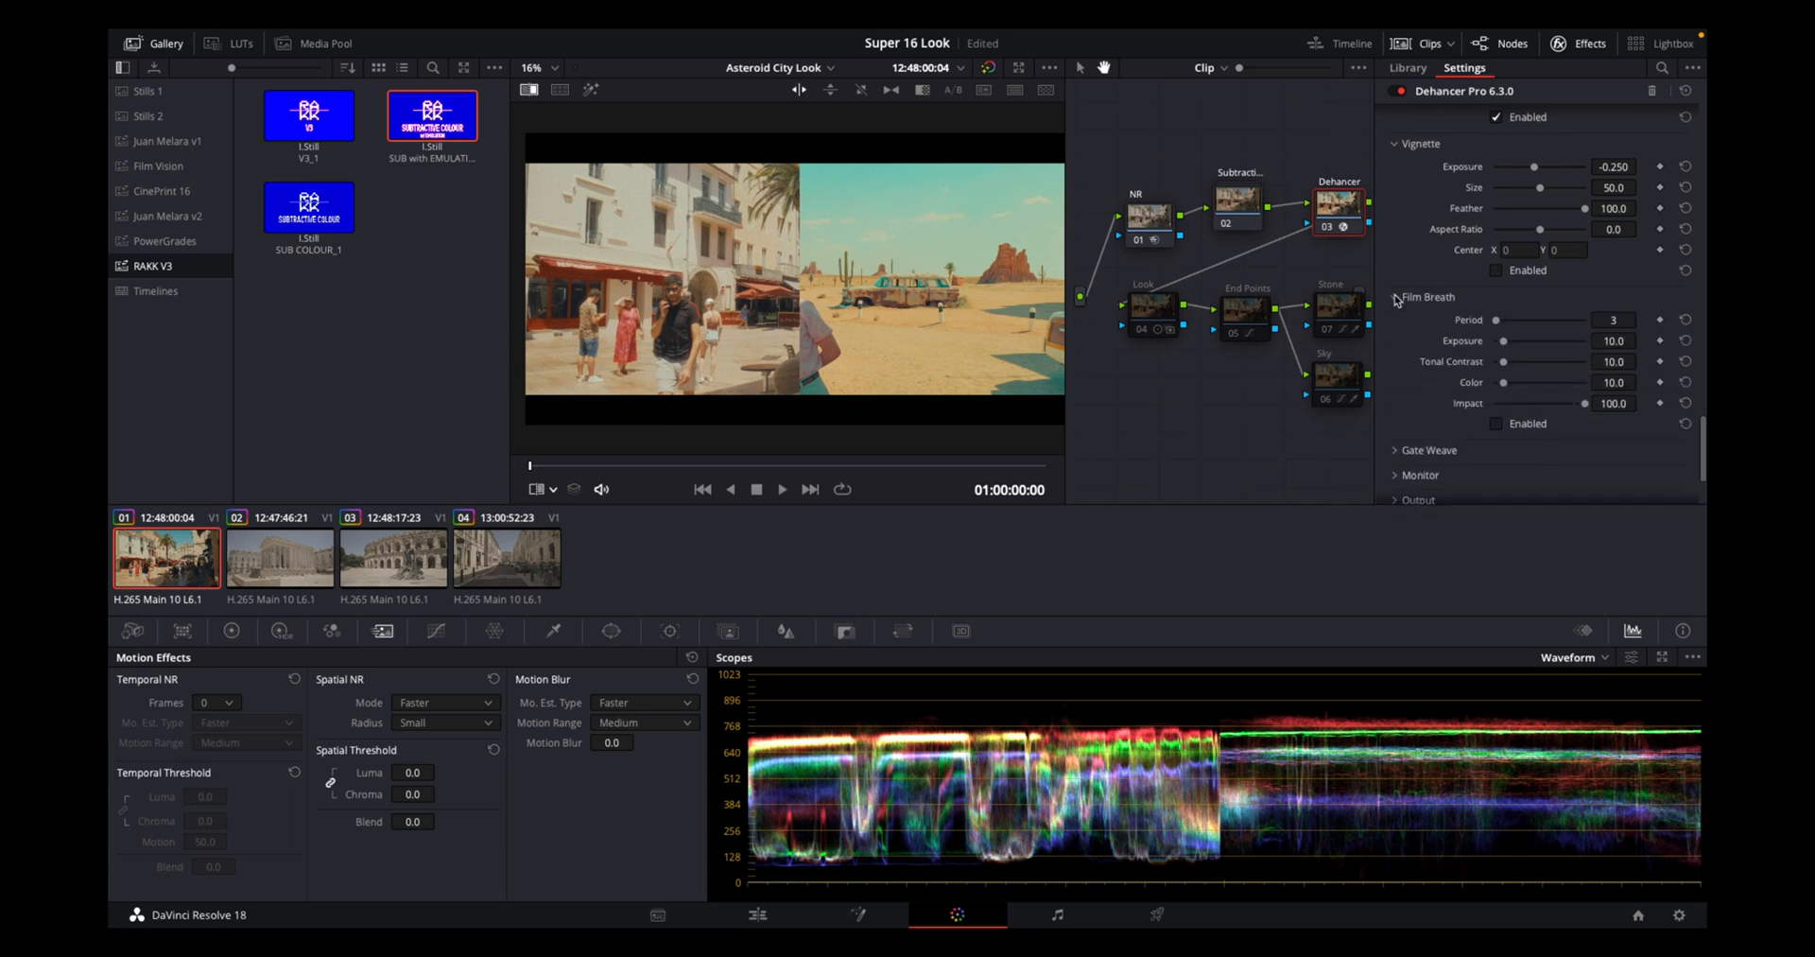
pyautogui.click(1395, 450)
pyautogui.scroll(-3, 1397, 435)
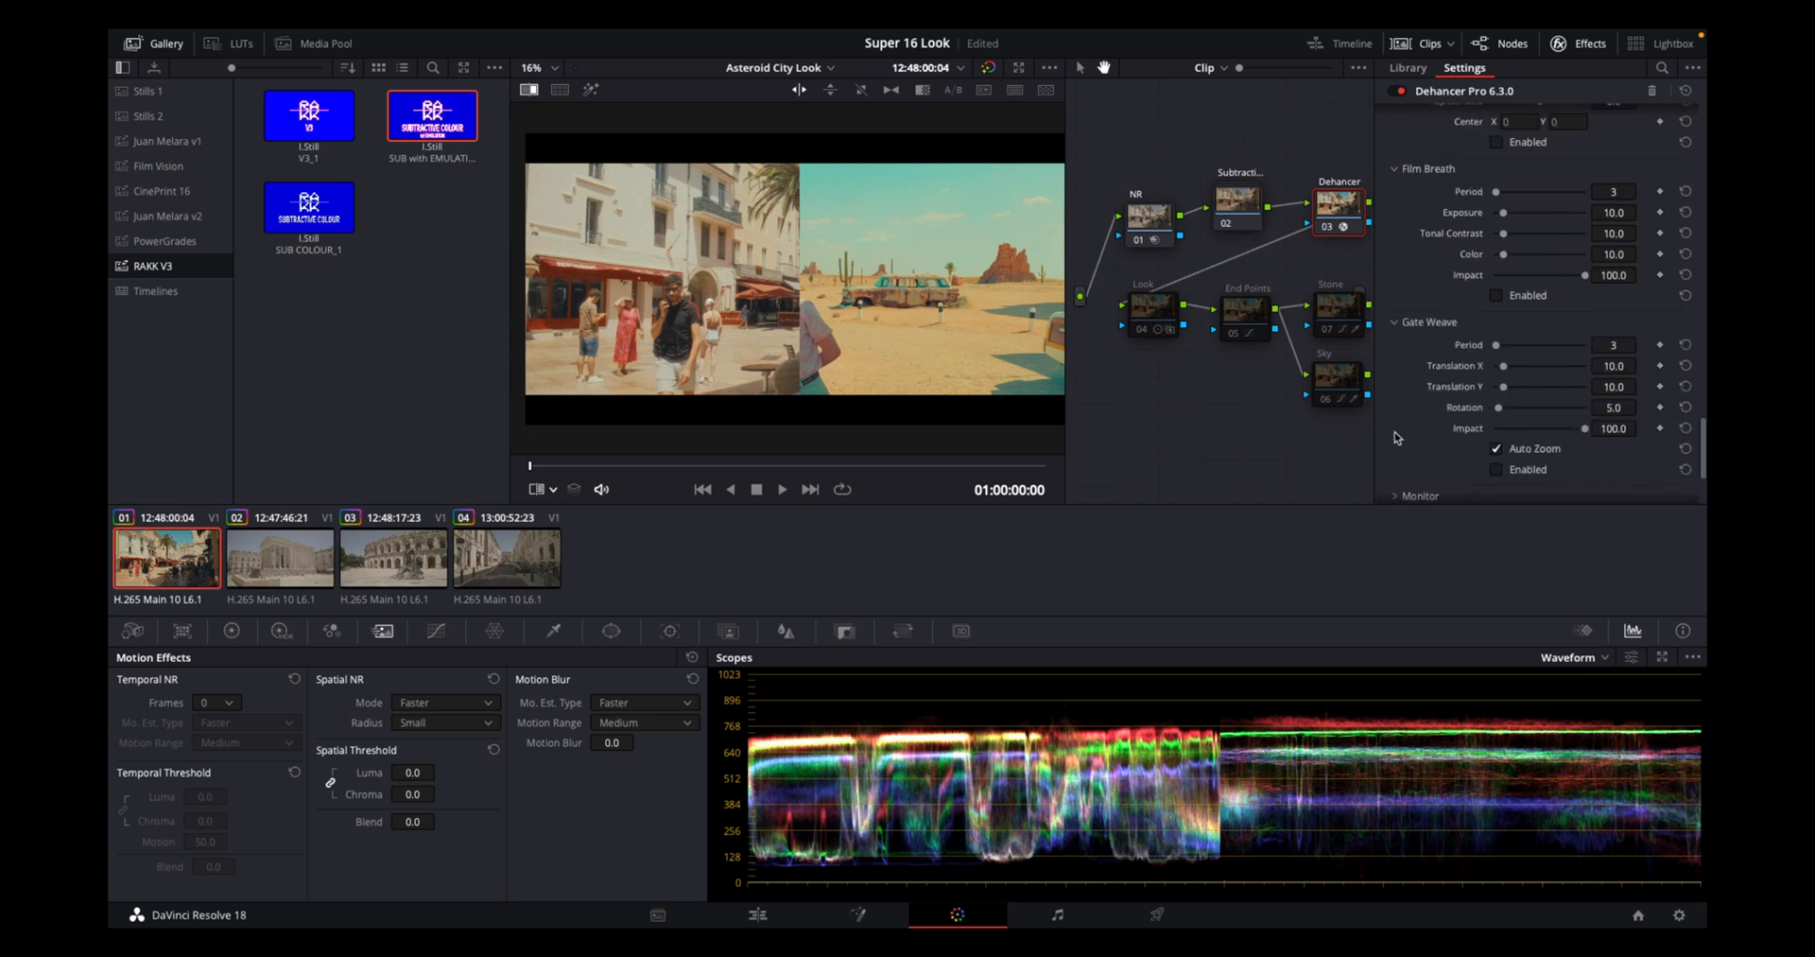
pyautogui.click(1418, 321)
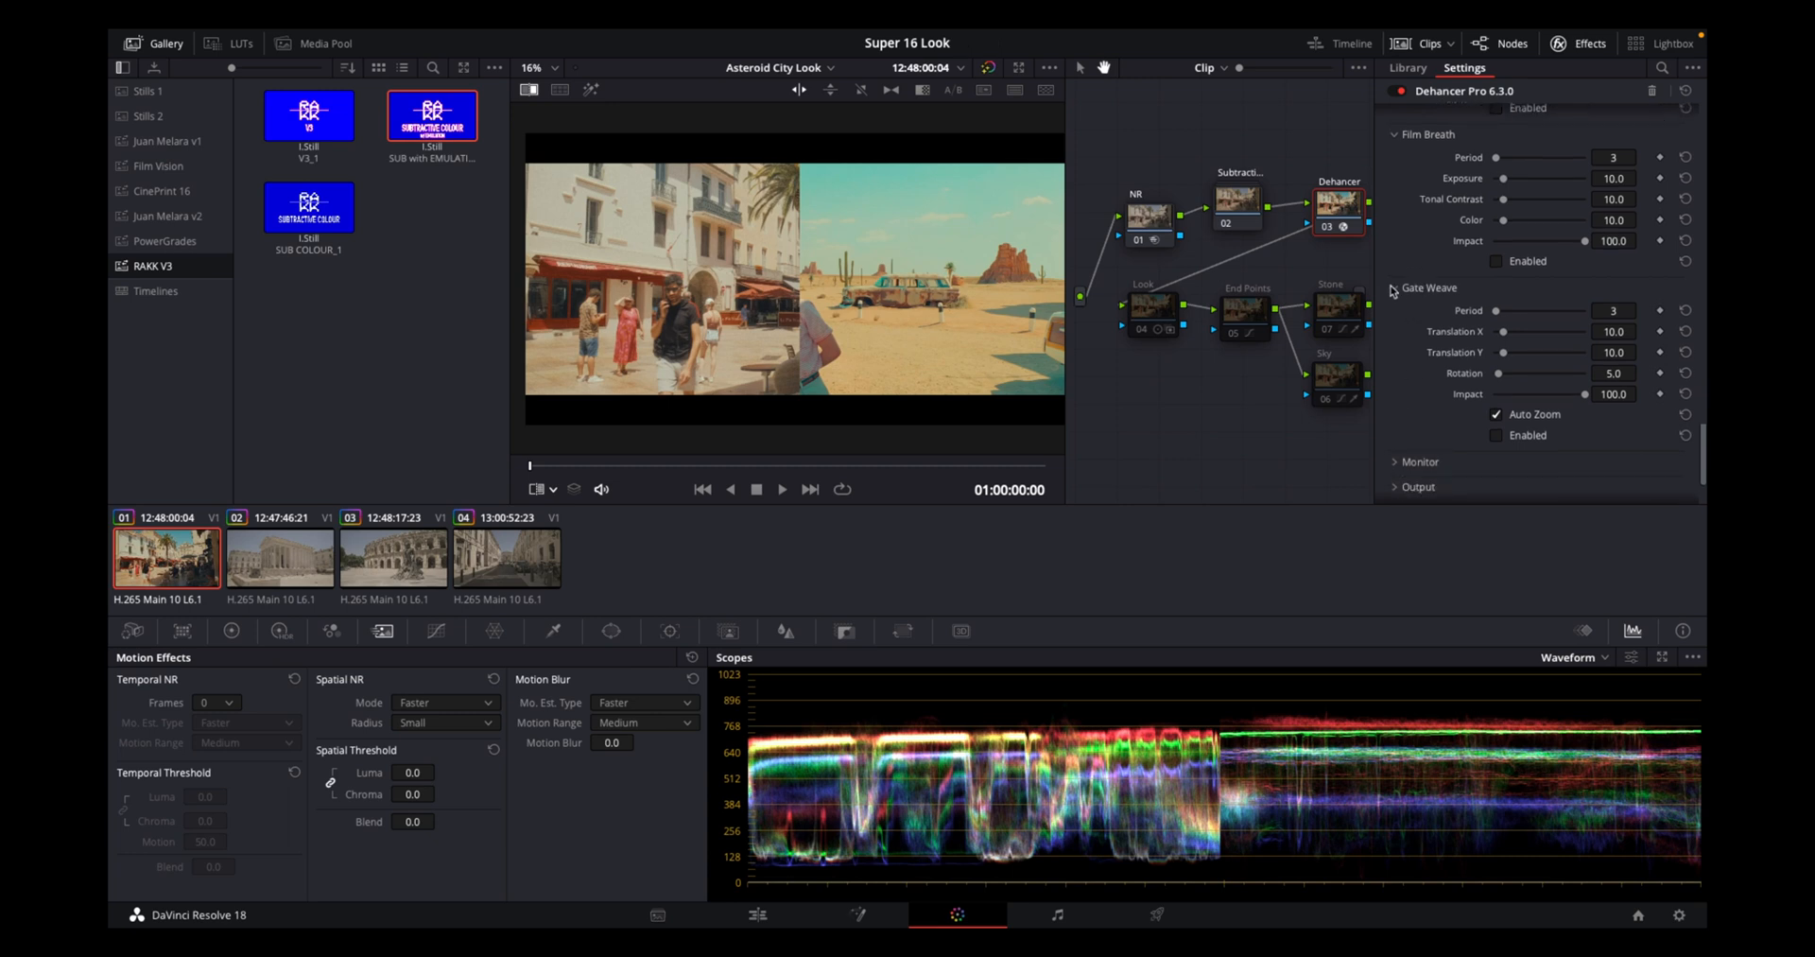
pyautogui.scroll(1, 1428, 227)
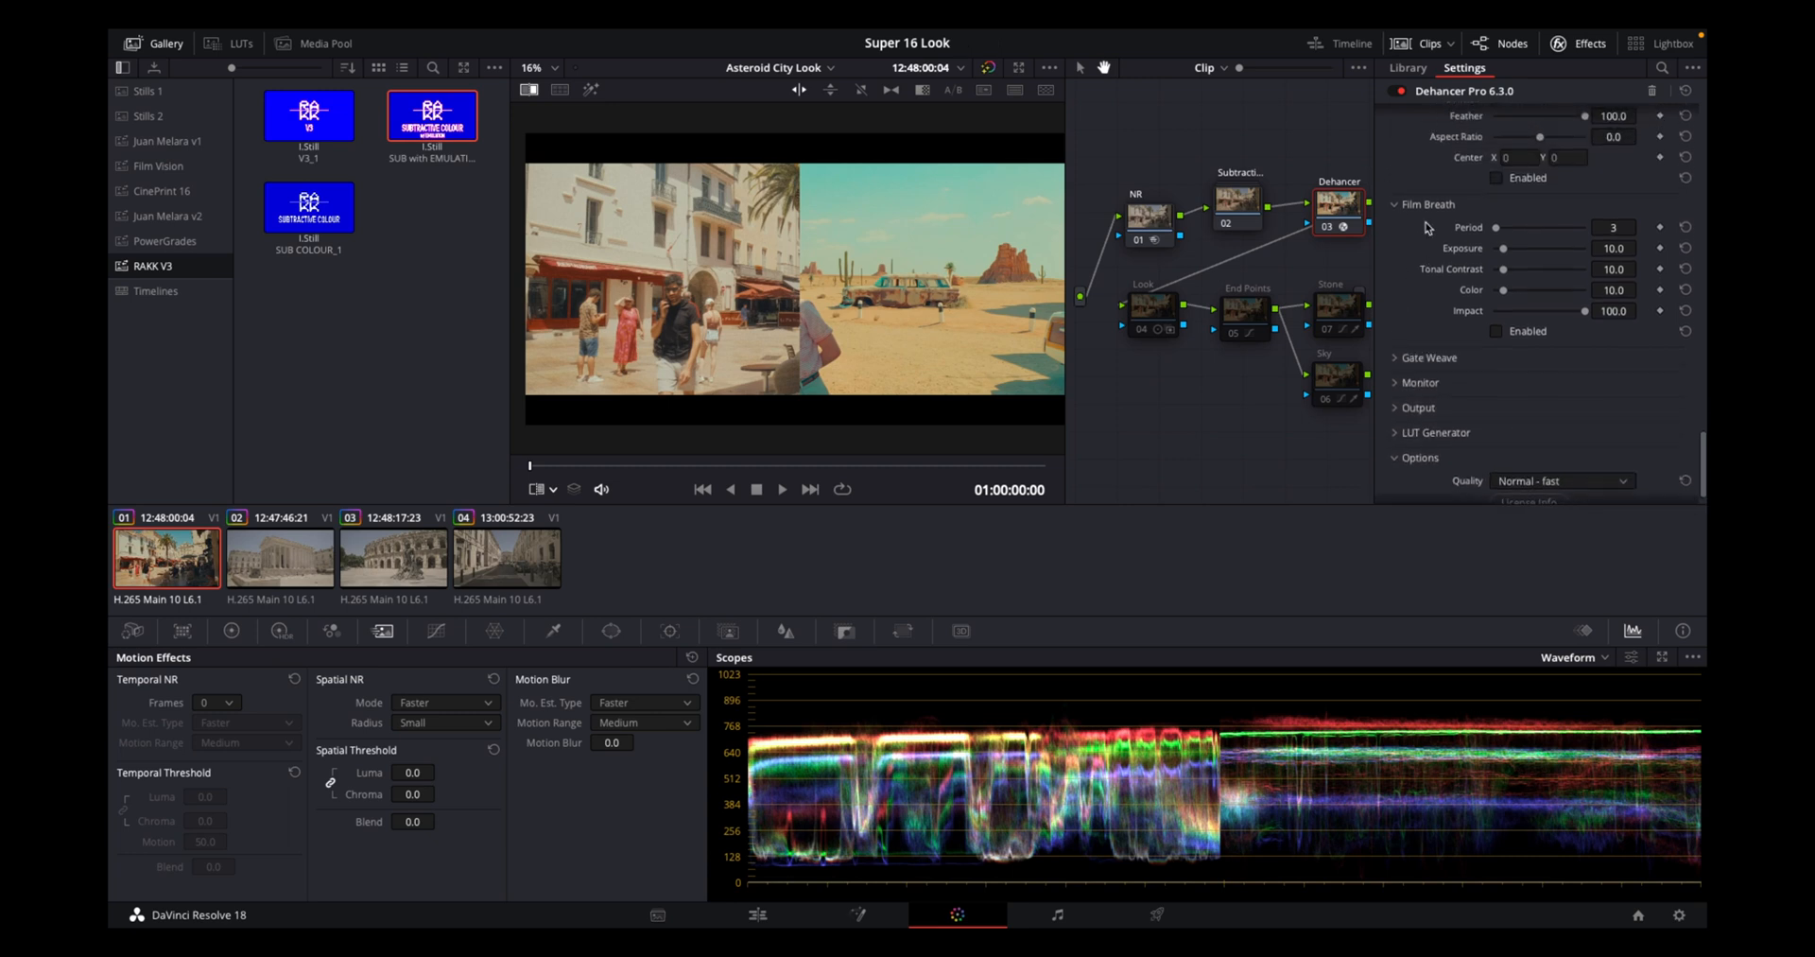
pyautogui.scroll(1, 1429, 227)
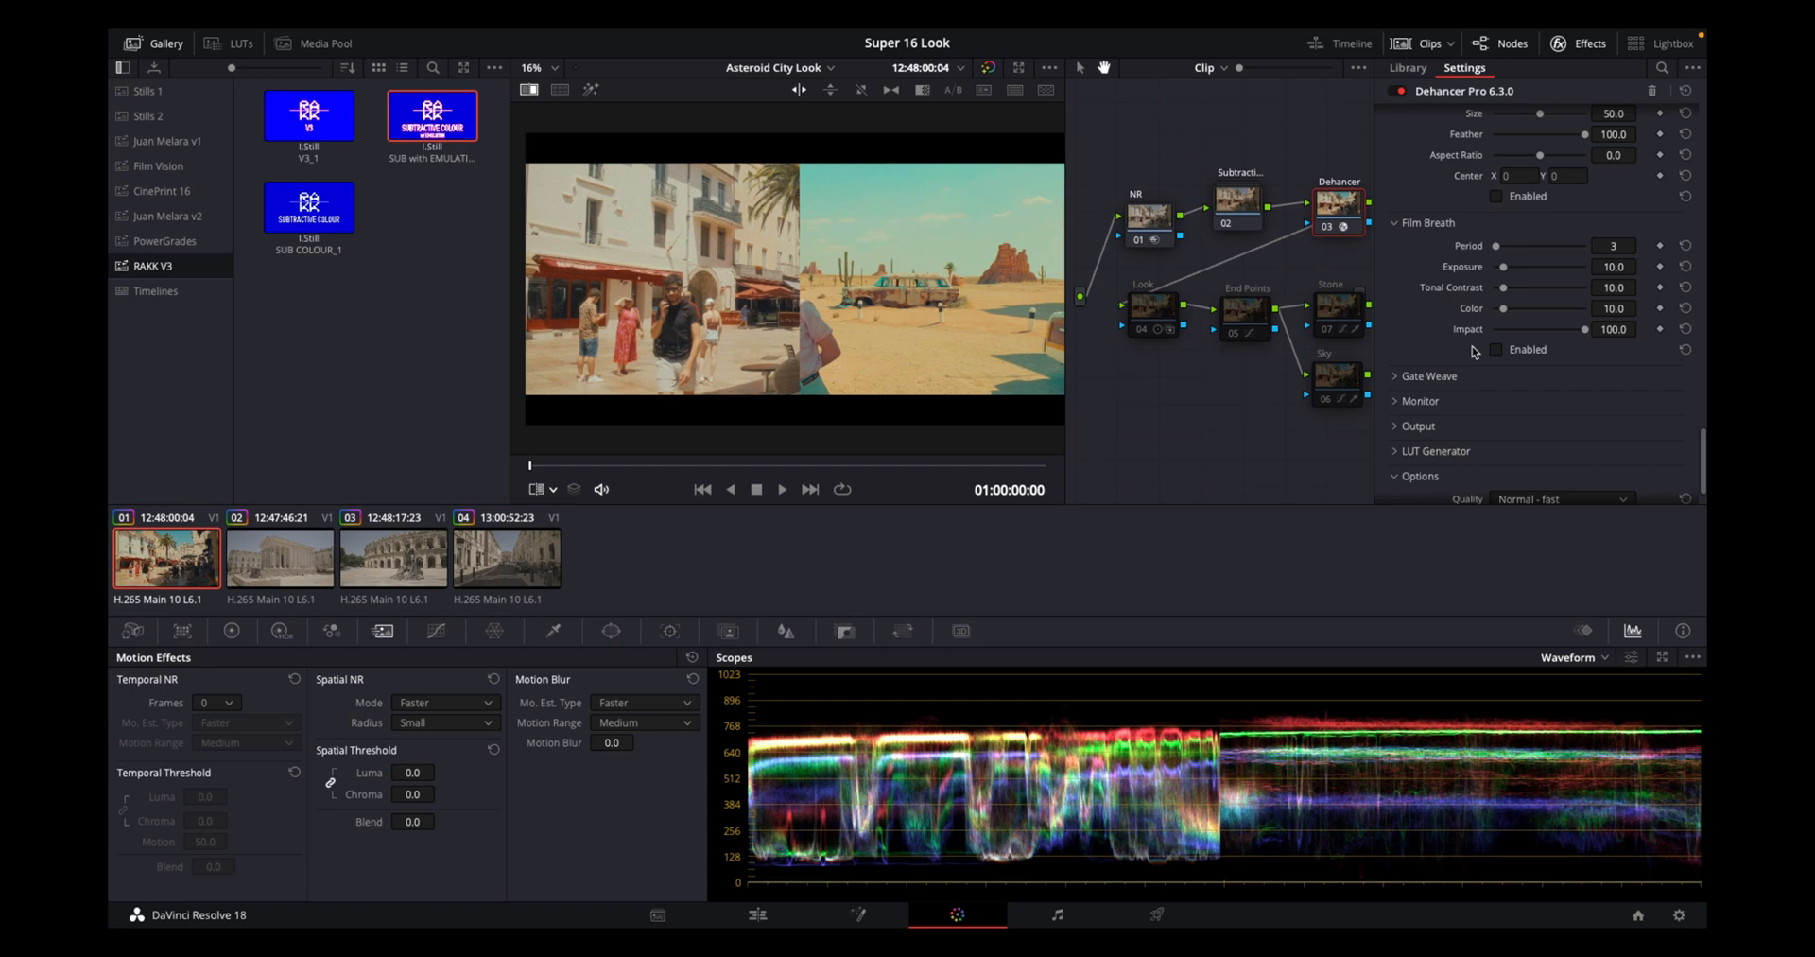
pyautogui.click(1395, 225)
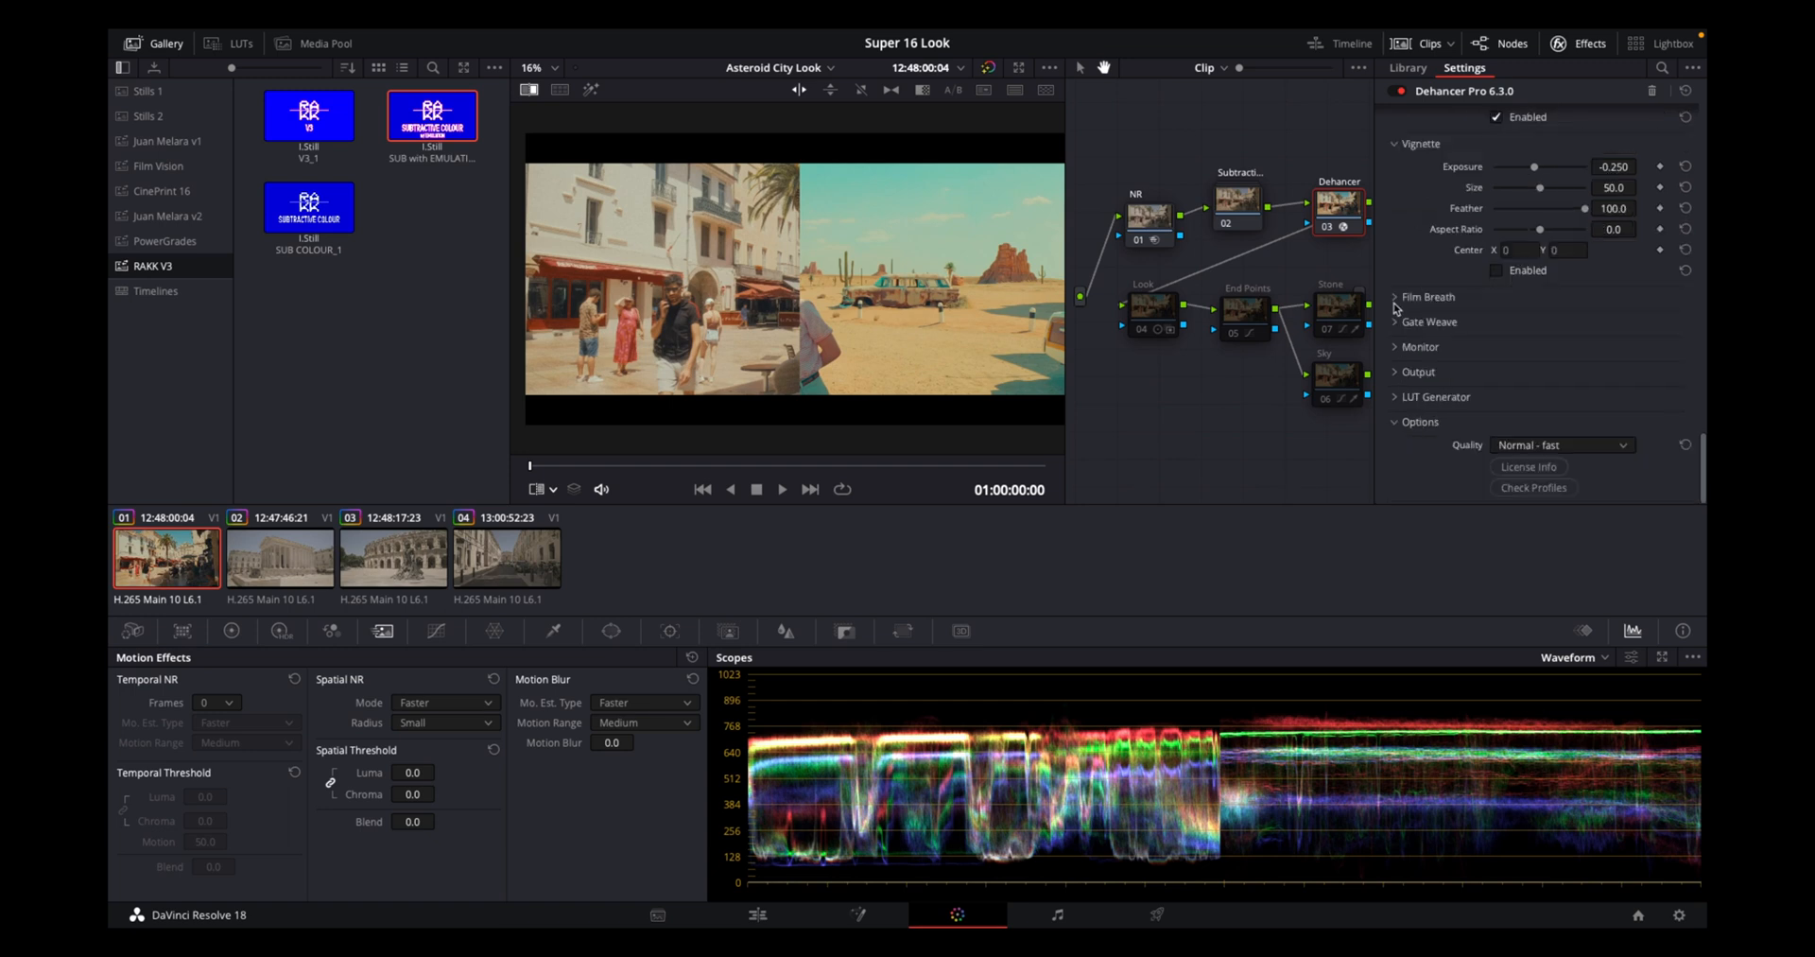
pyautogui.click(1394, 322)
pyautogui.scroll(-2, 1396, 323)
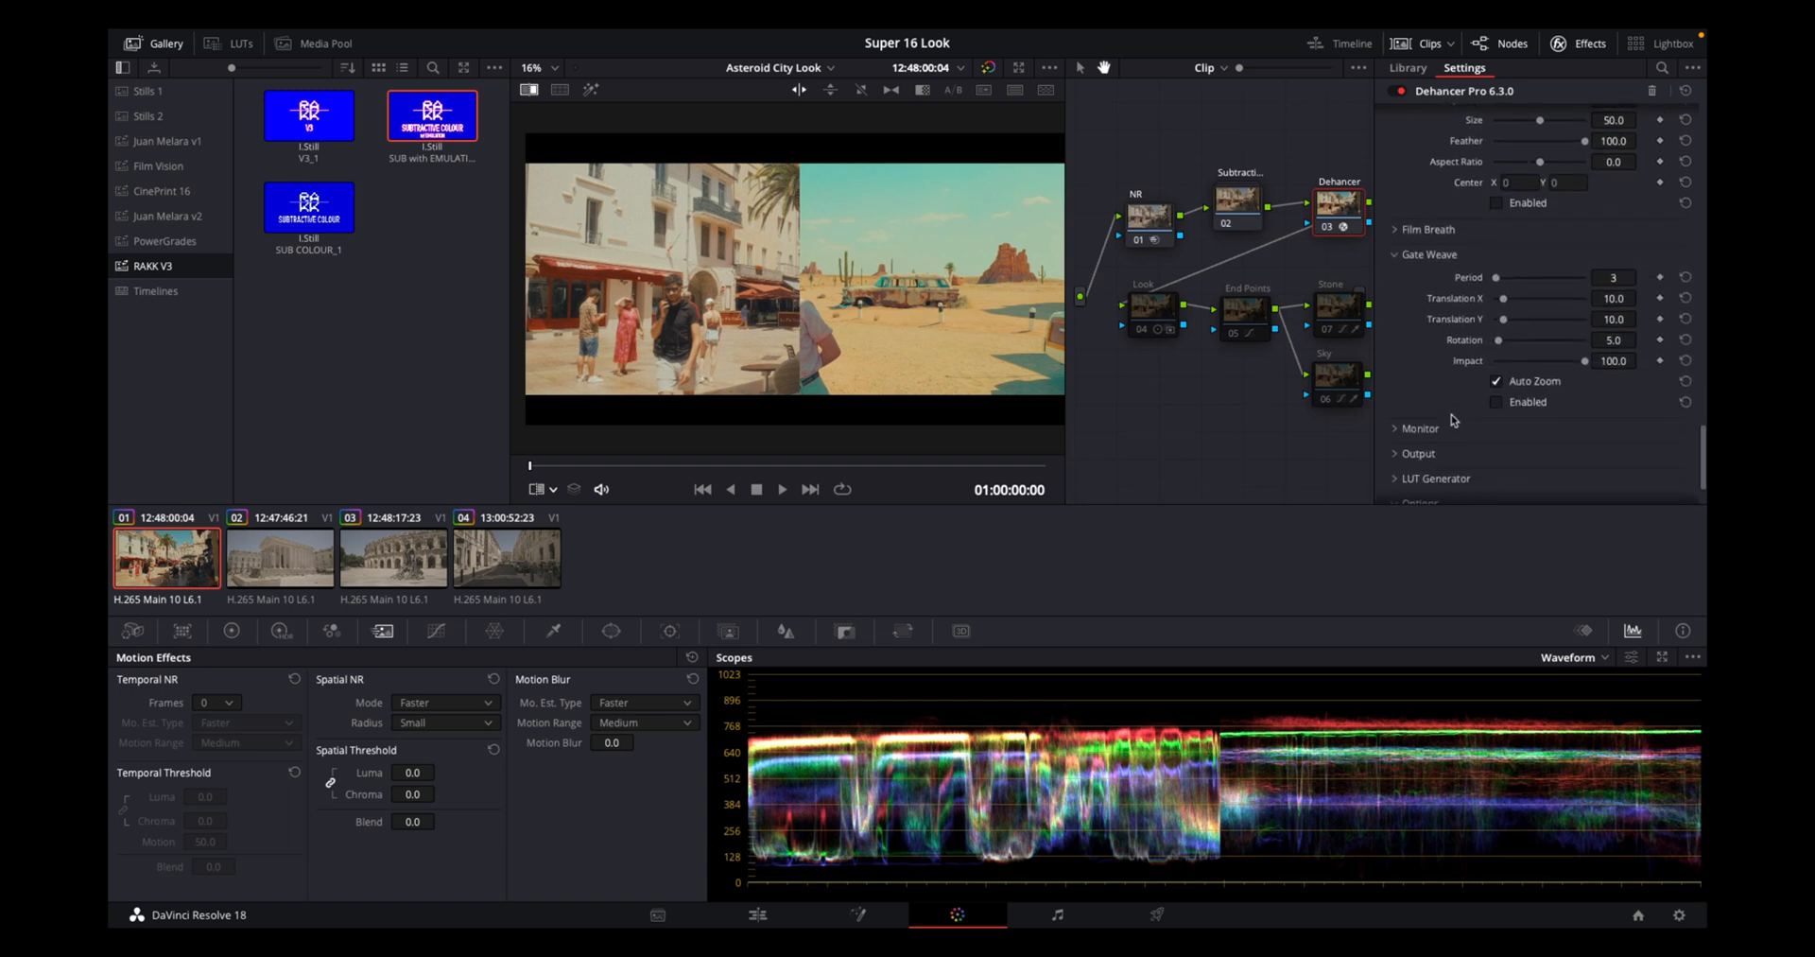
pyautogui.click(1396, 255)
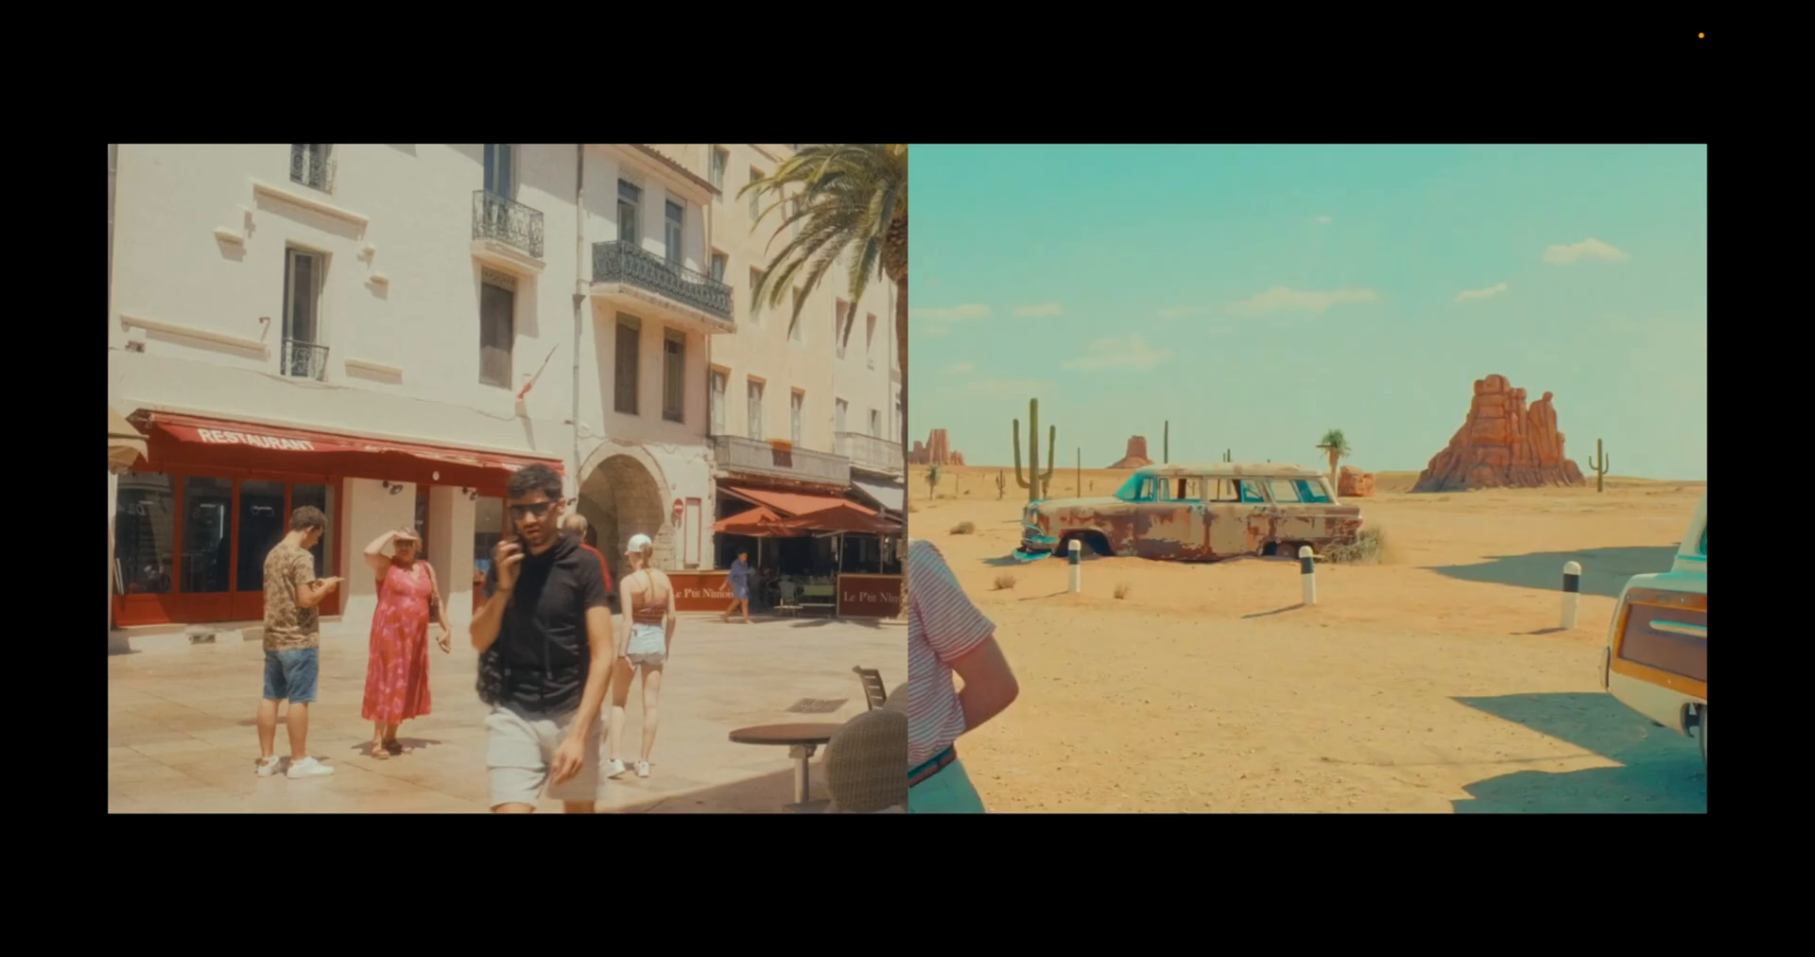
# Enable the Look node and compare the result with the reference still full screen
pyautogui.moveTo(727, 691)
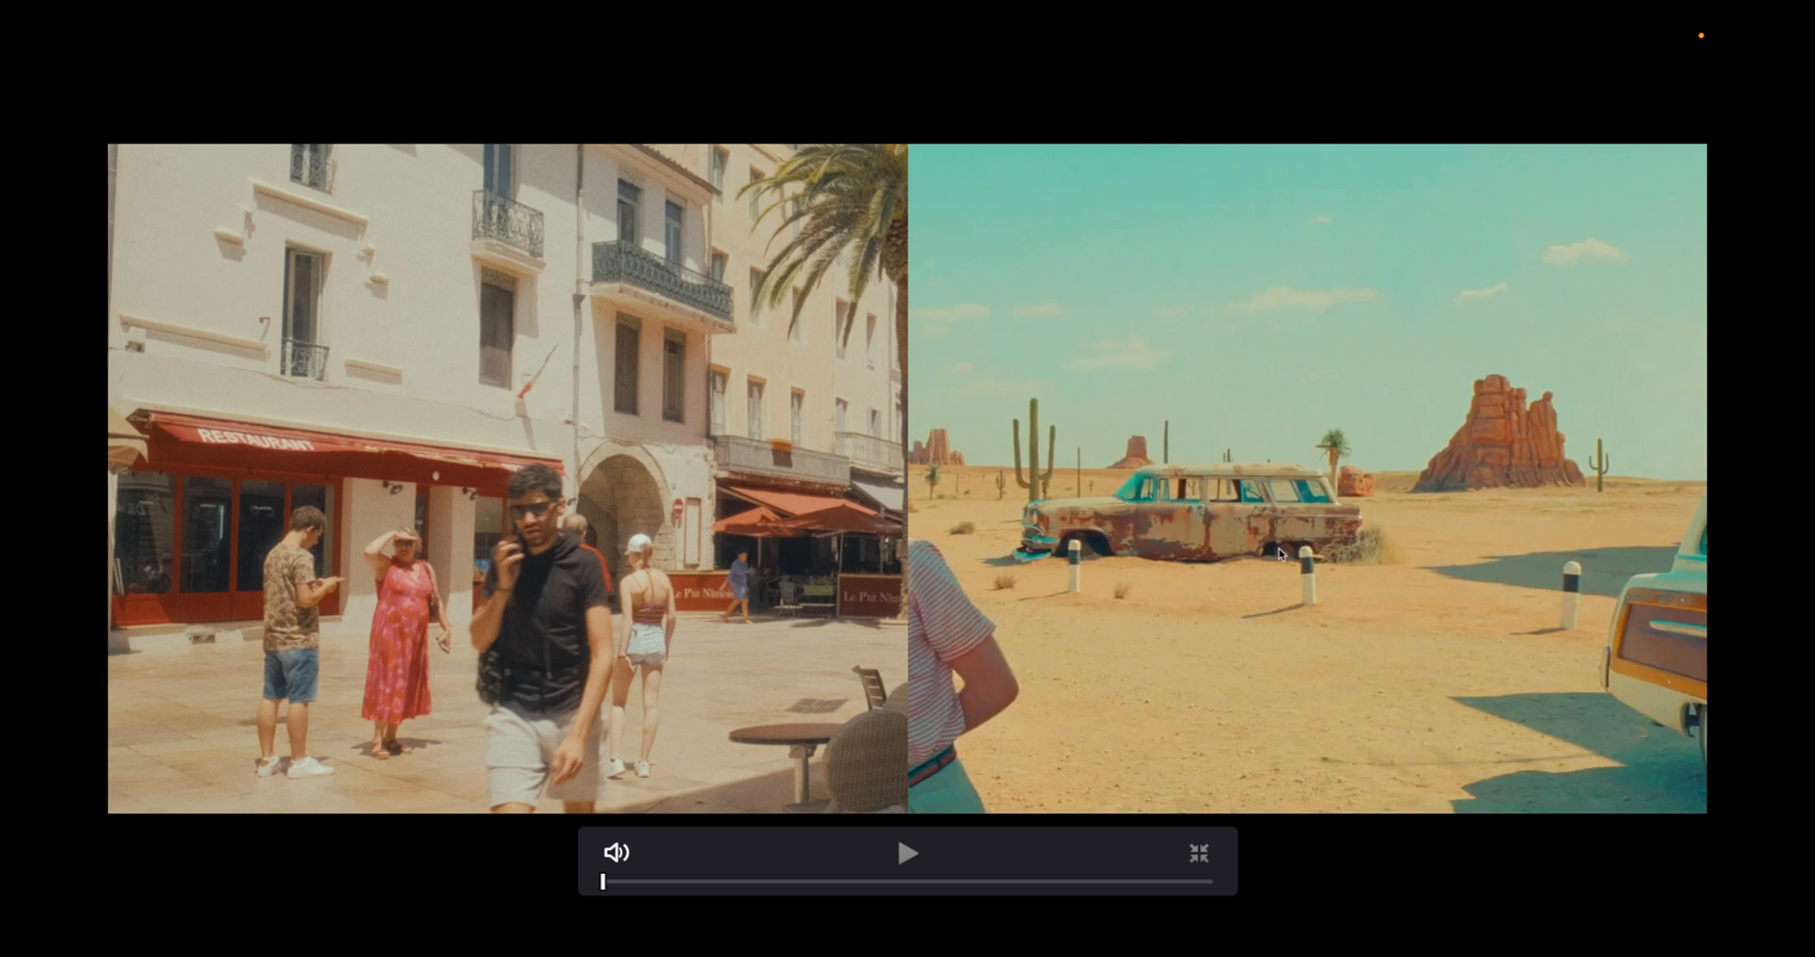
pyautogui.press('Escape')
pyautogui.click(1193, 302)
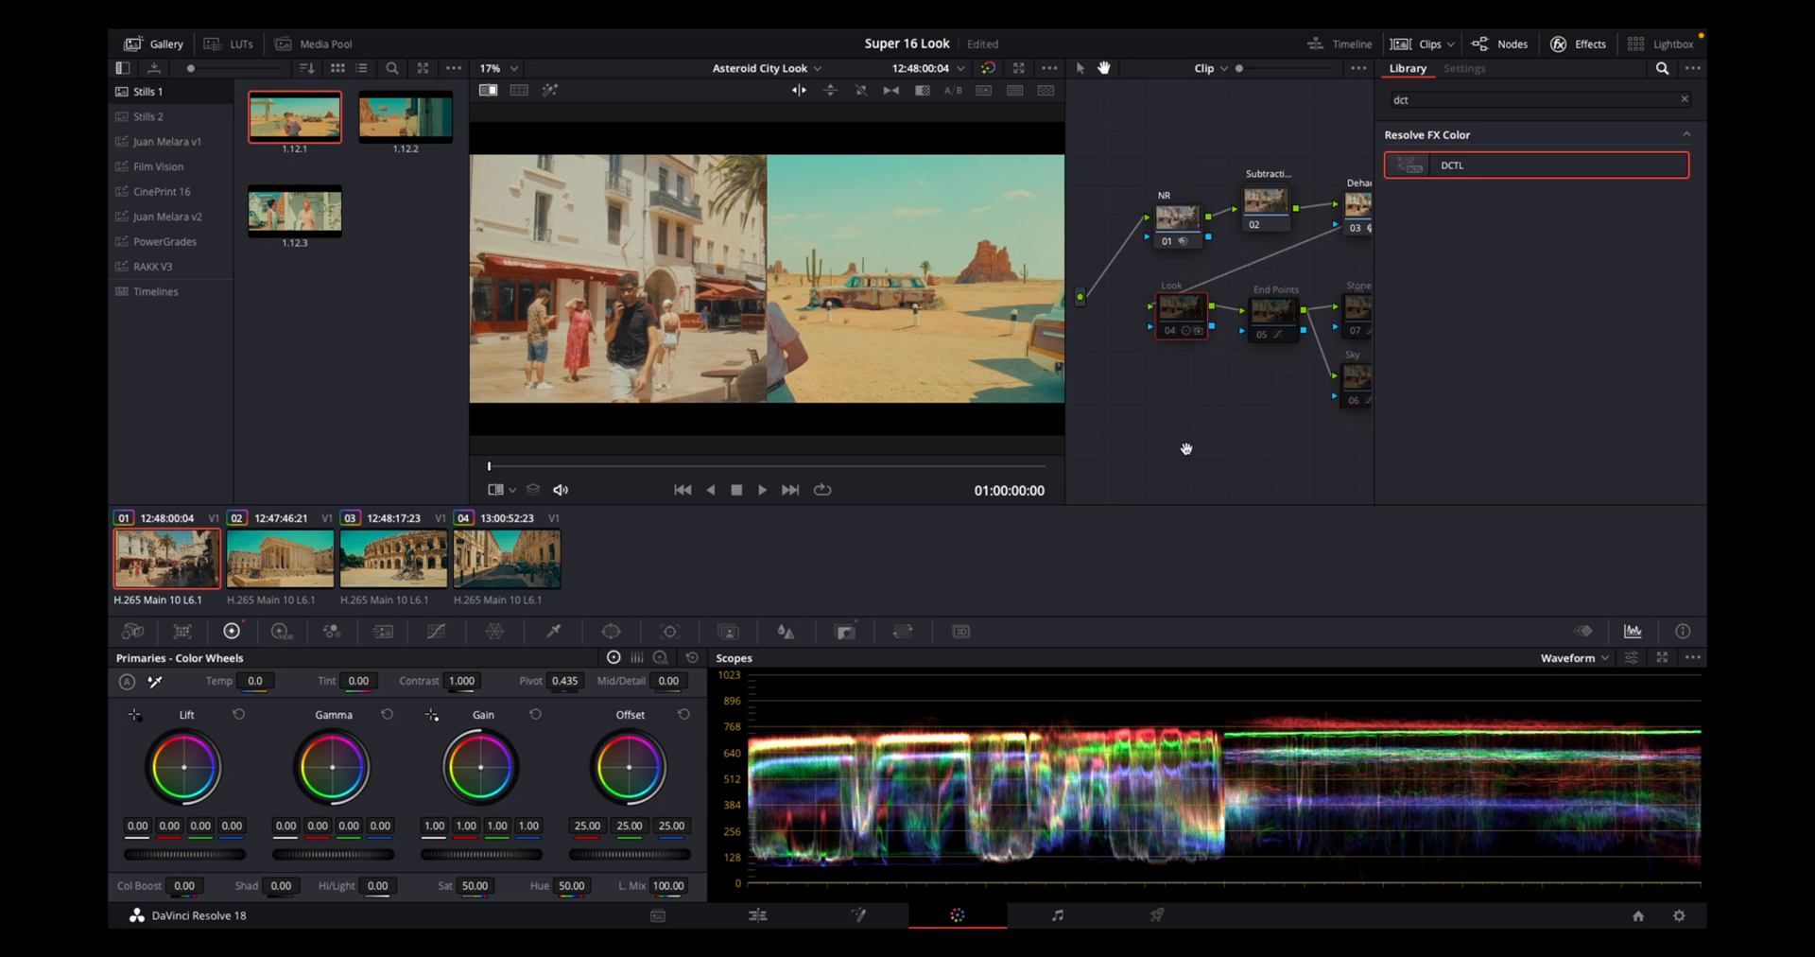
pyautogui.hotkey('ctrl', 'd')
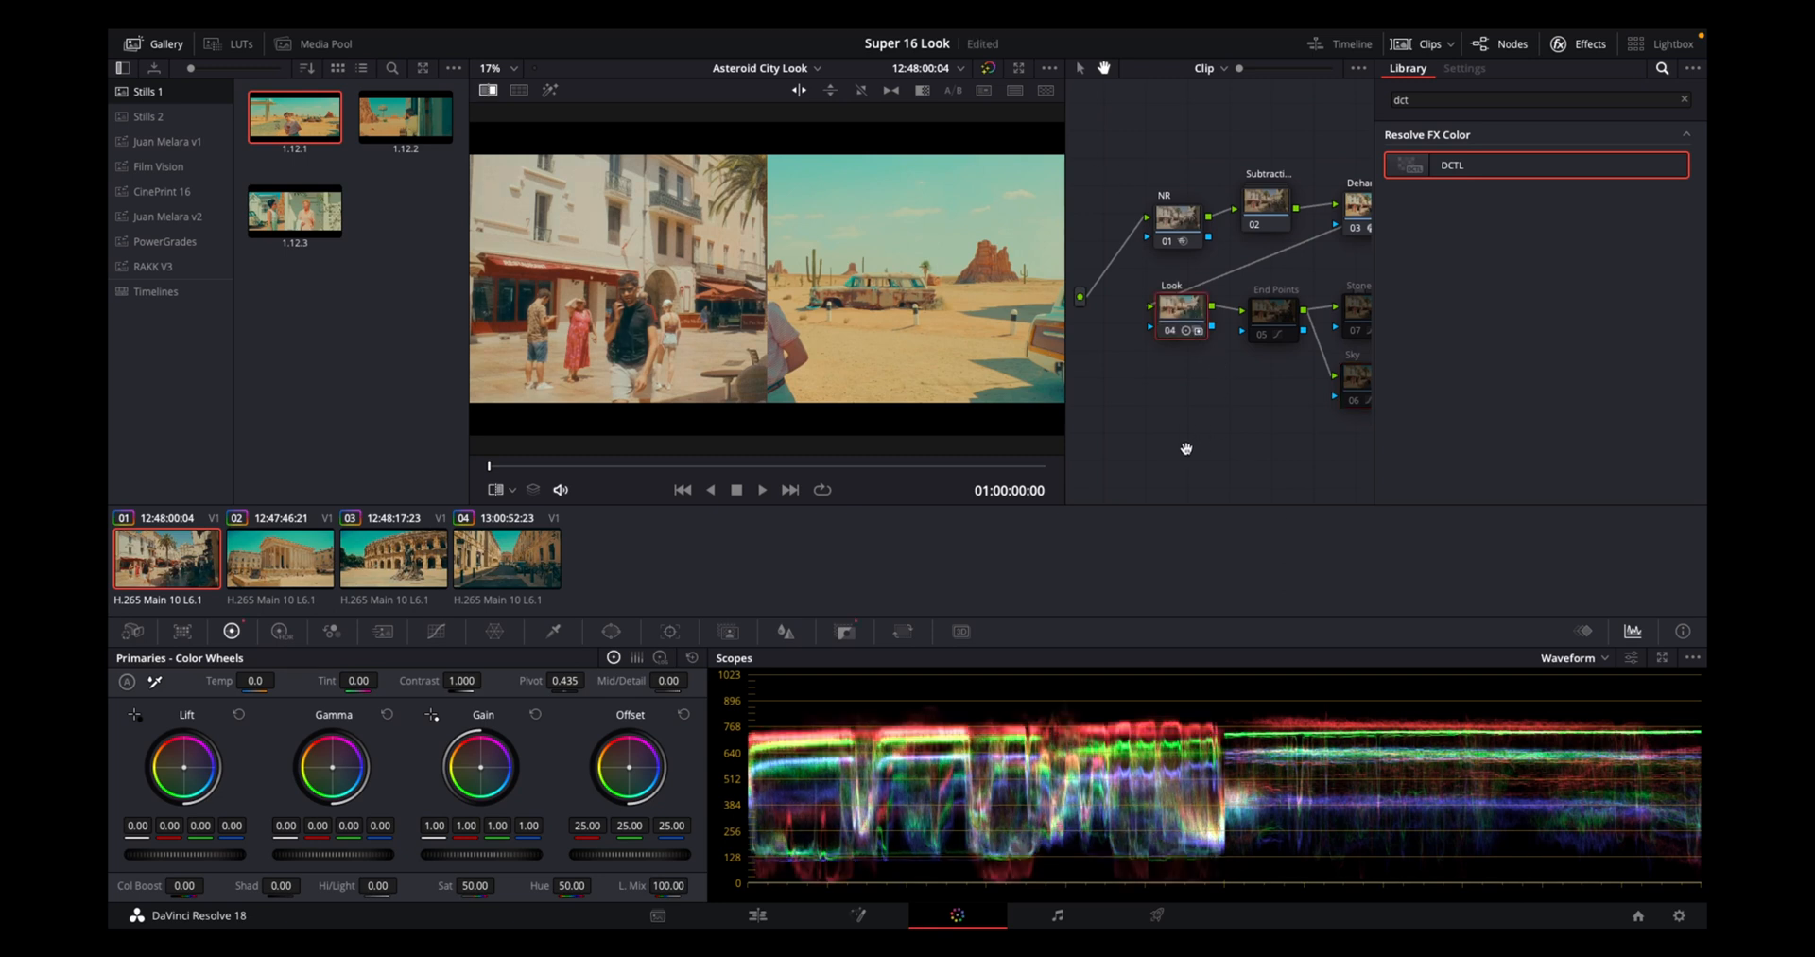
pyautogui.hotkey('ctrl', 'f')
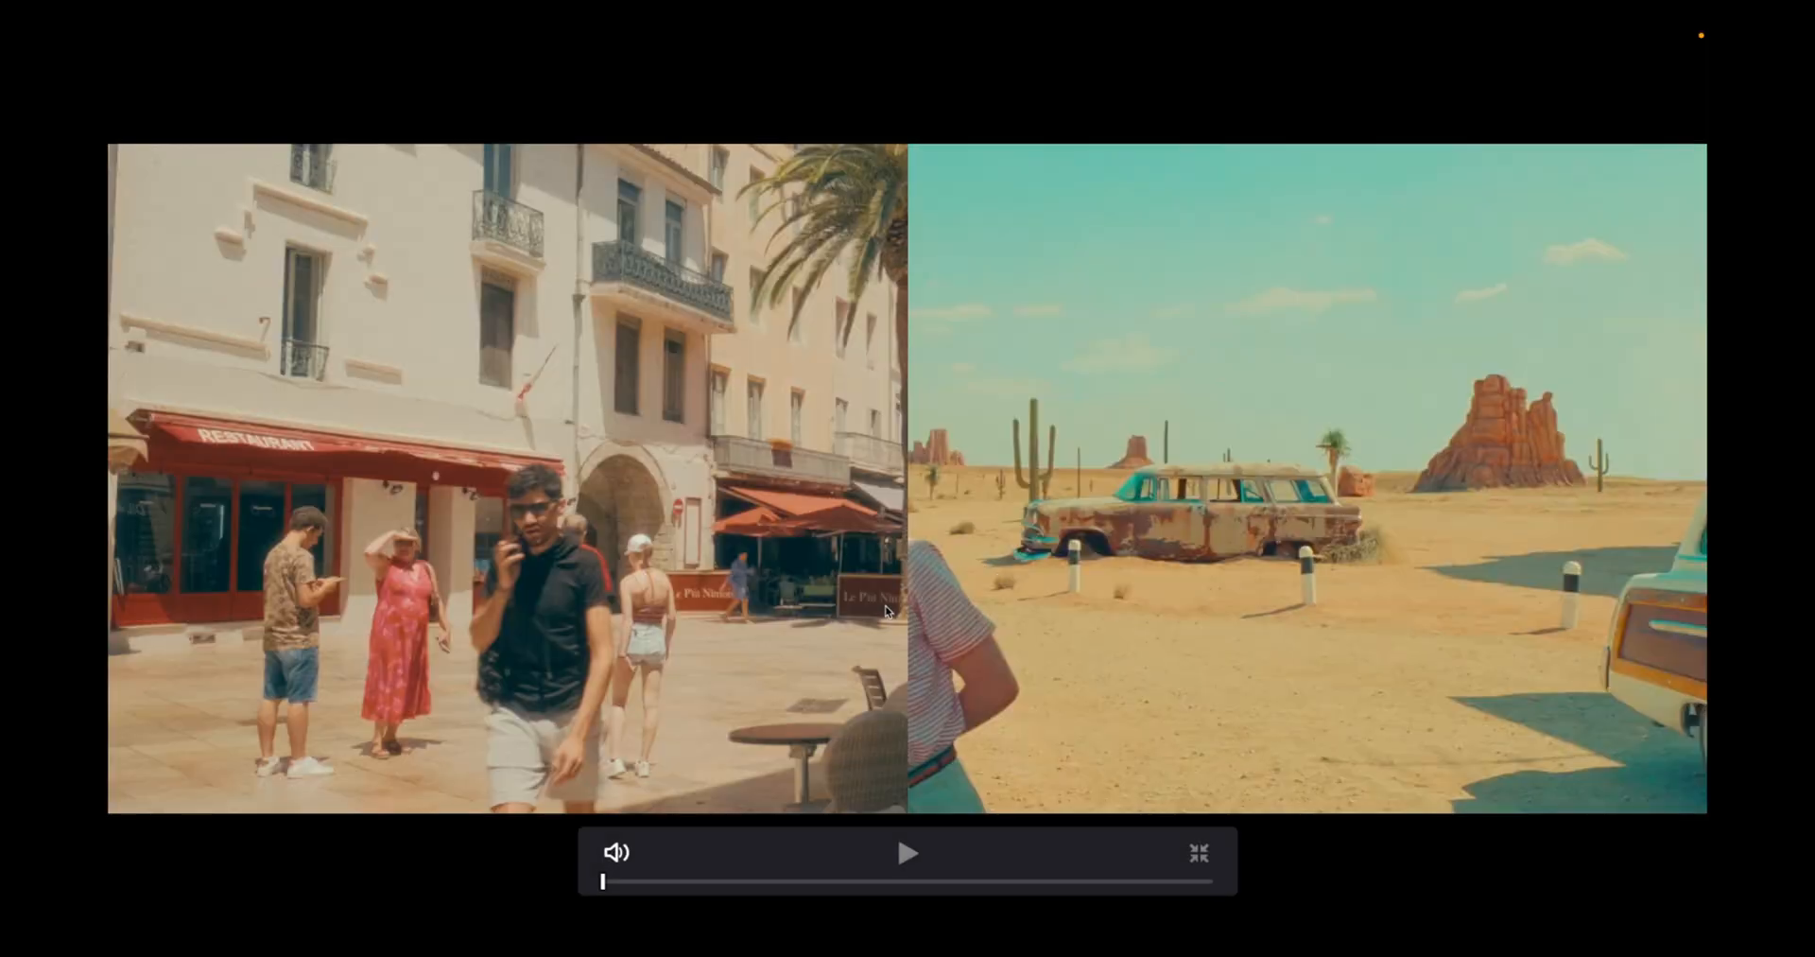
pyautogui.press('Escape')
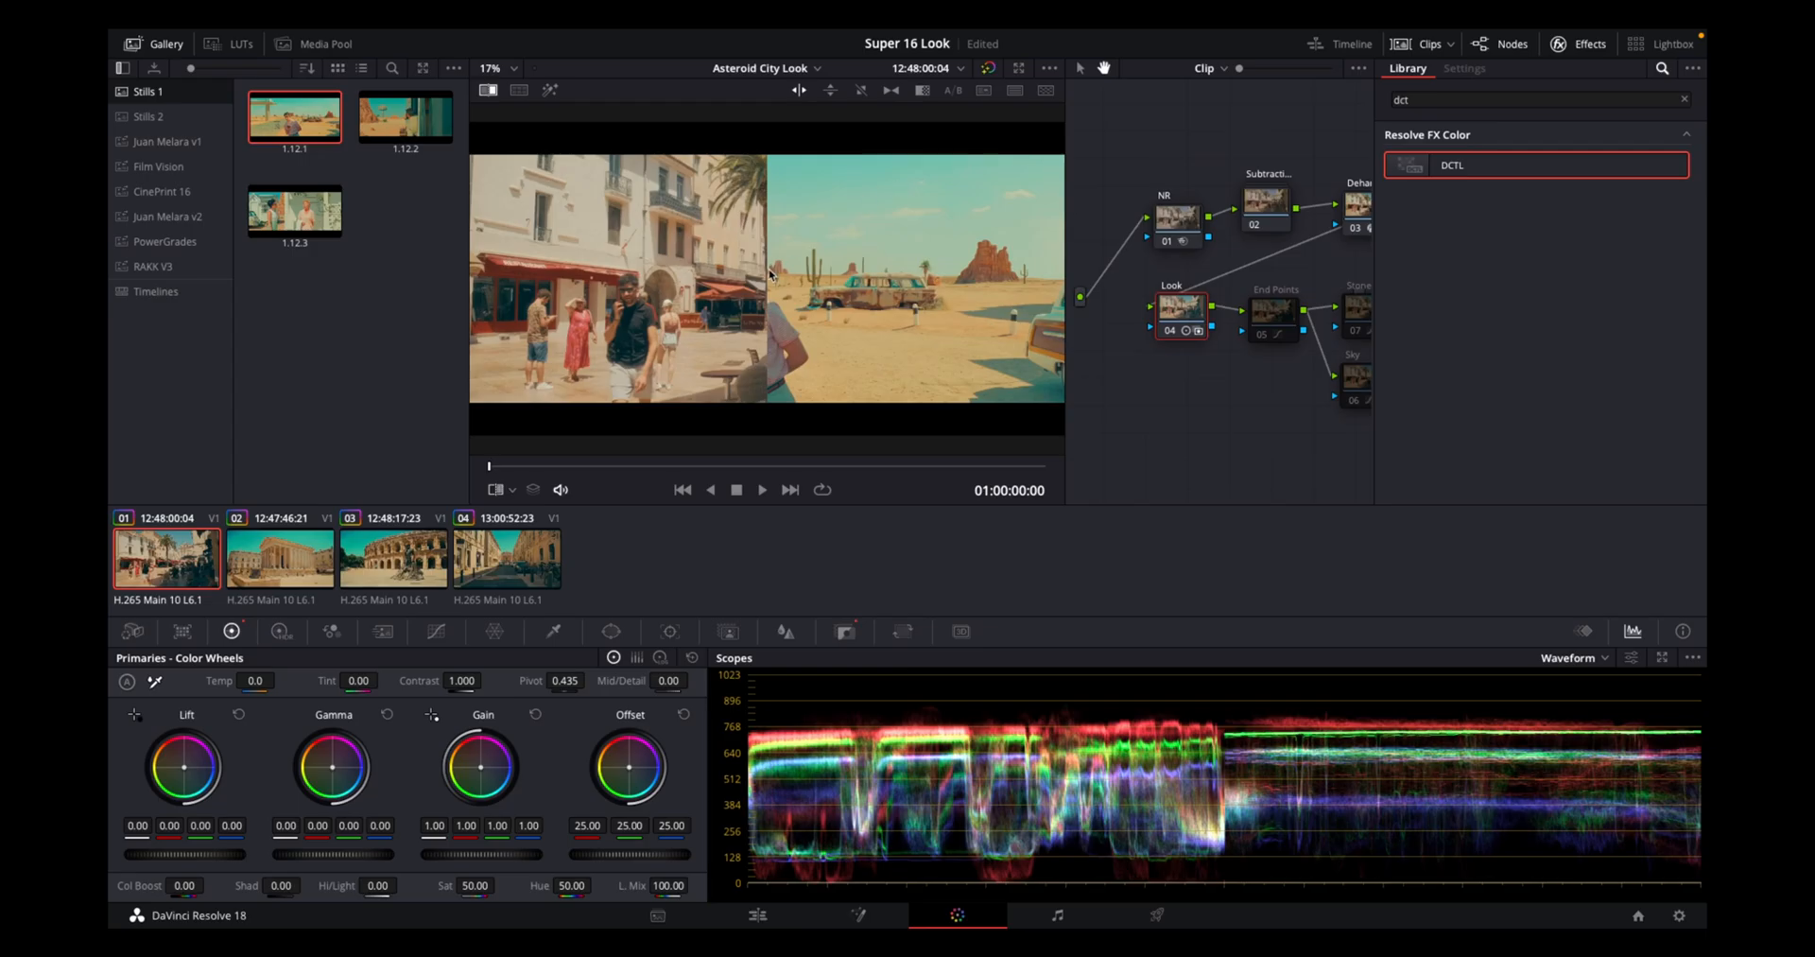
# Shift the comparison wipe to reveal most of the graded street clip and check it full screen
pyautogui.moveTo(766, 274); pyautogui.dragTo(1015, 273)
pyautogui.hotkey('ctrl', 'f')
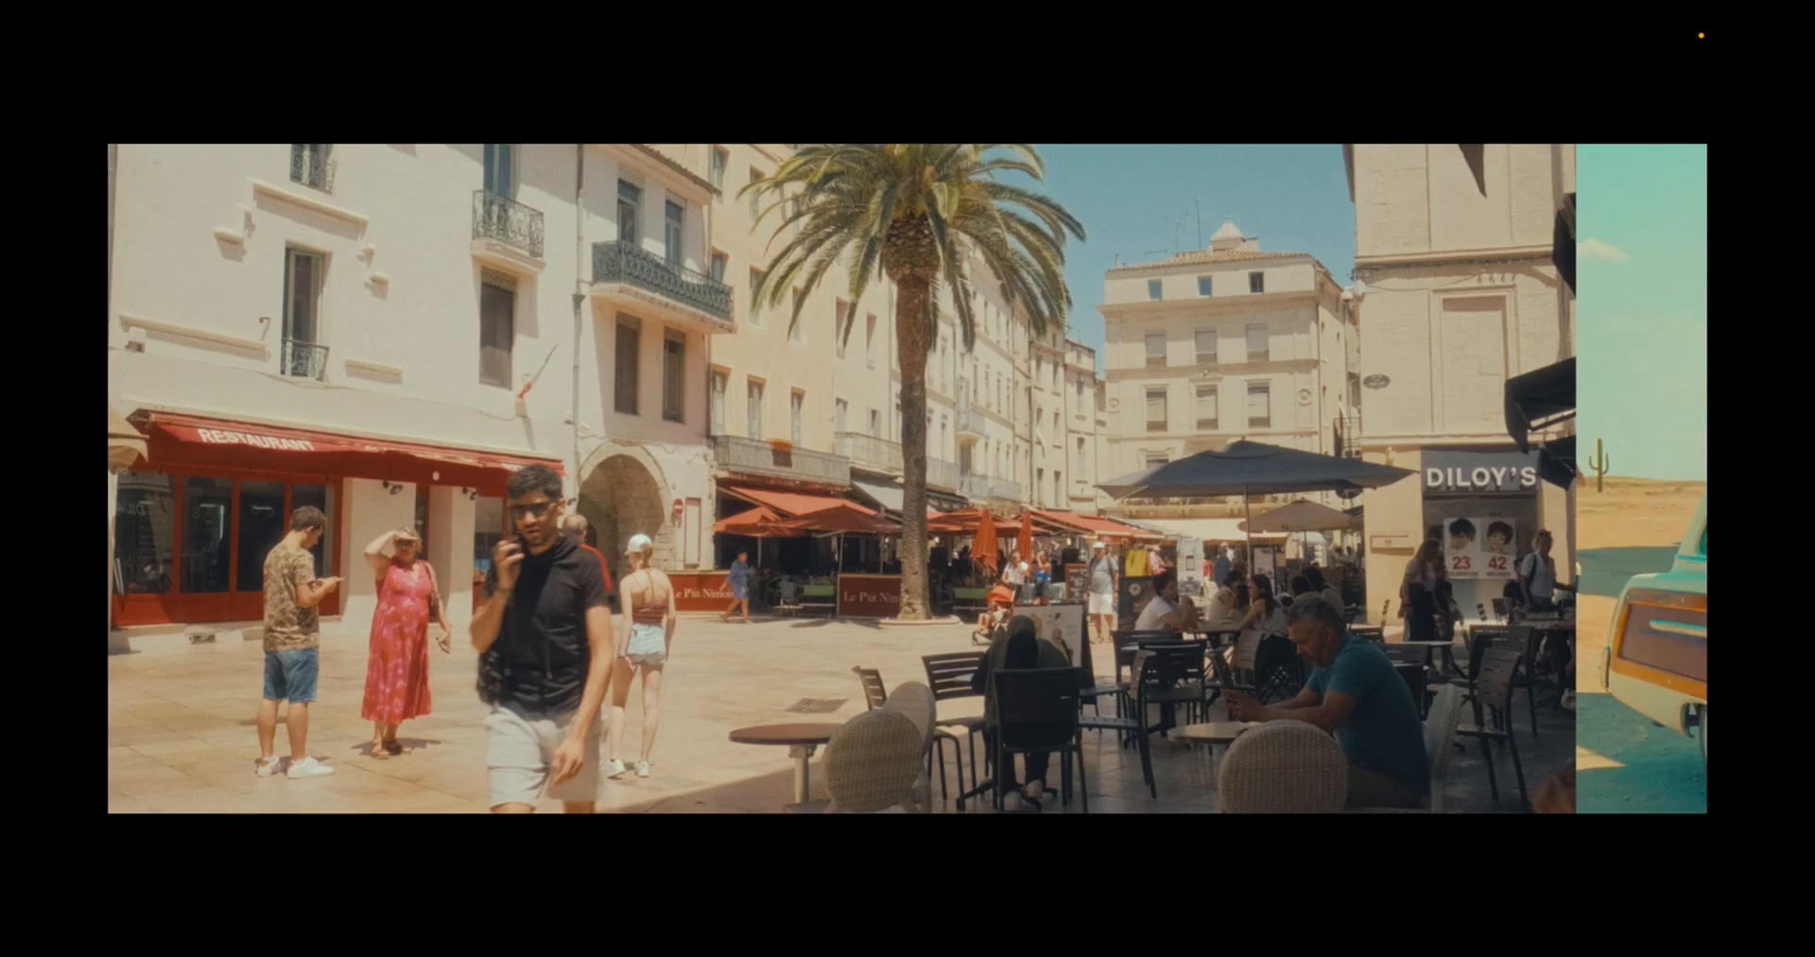
pyautogui.moveTo(1100, 584)
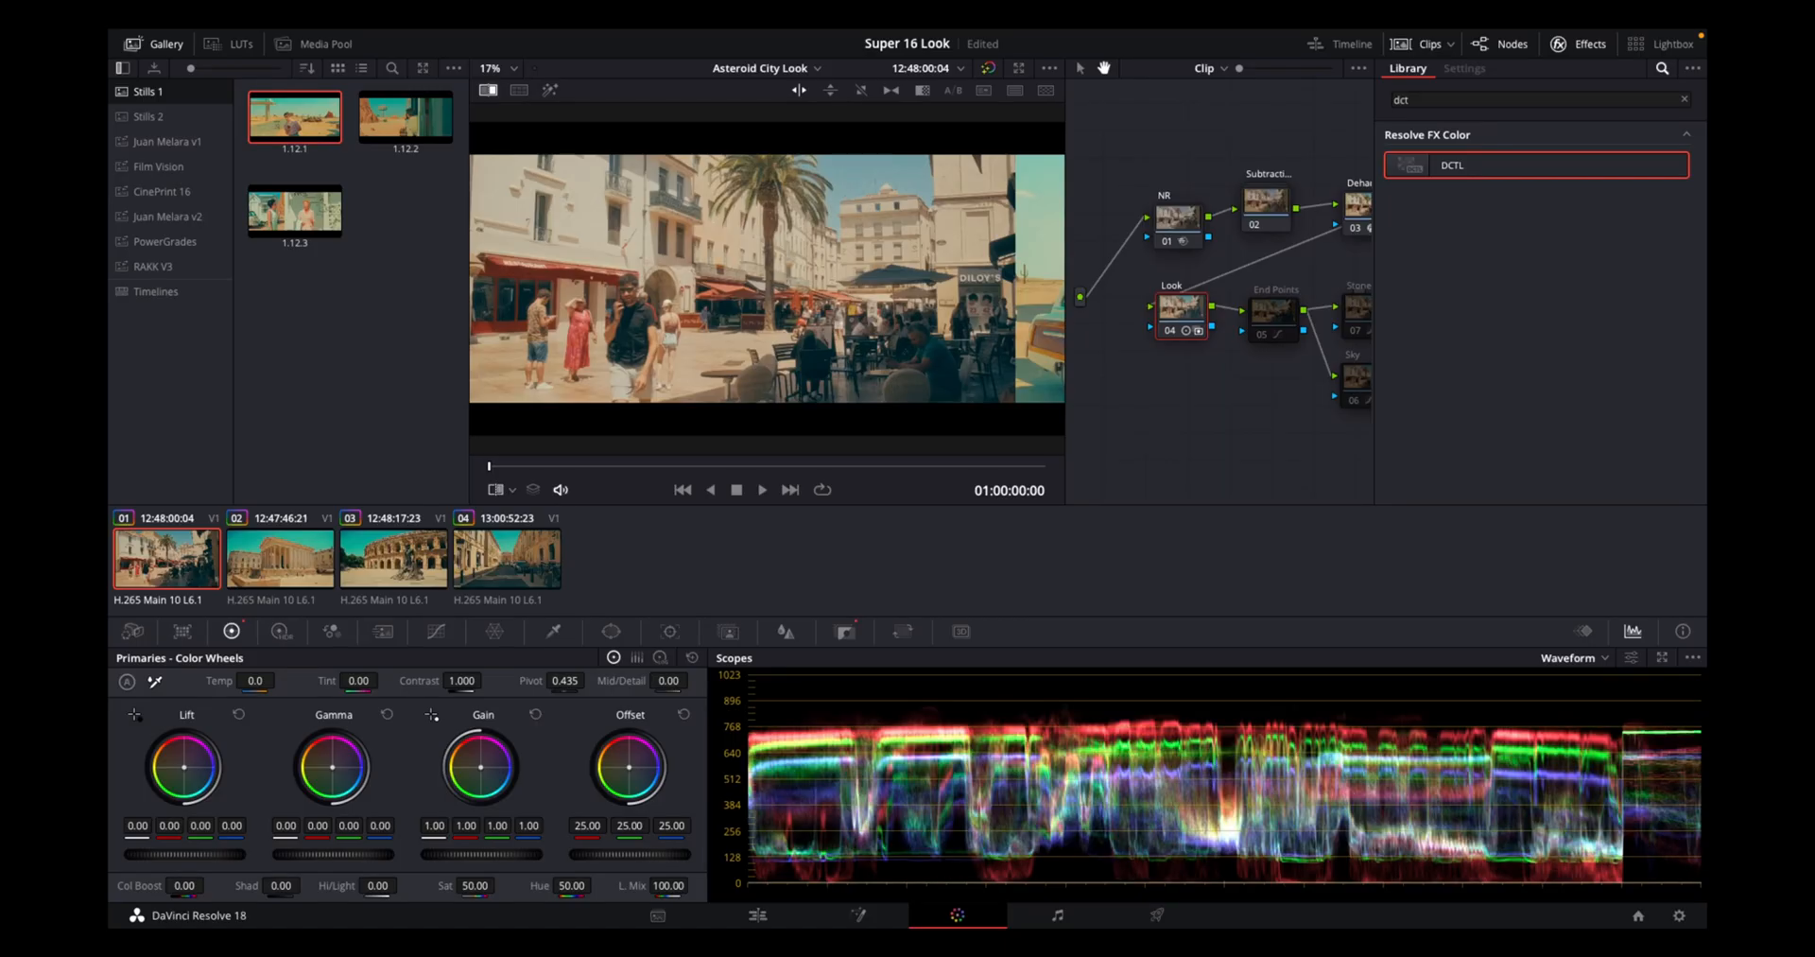
# Examine the Look node's Log Wheels adjustments and its Key Output gain
pyautogui.hotkey('ctrl', 's')
pyautogui.click(661, 658)
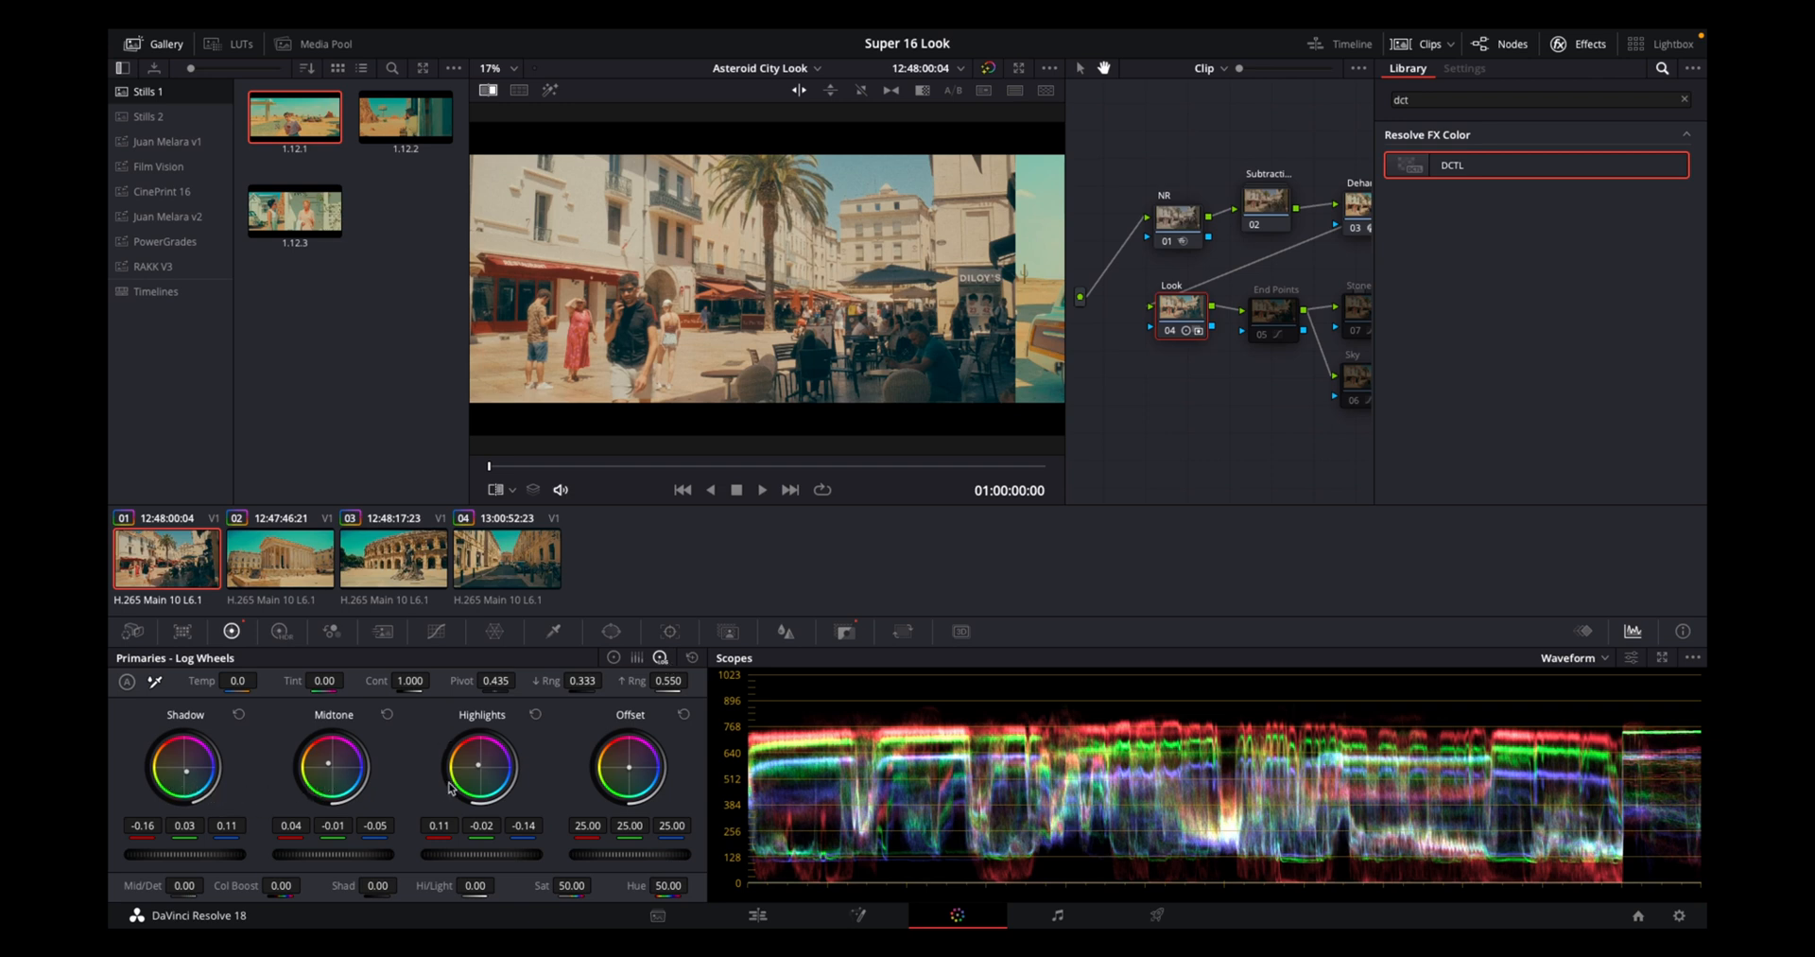
pyautogui.click(845, 631)
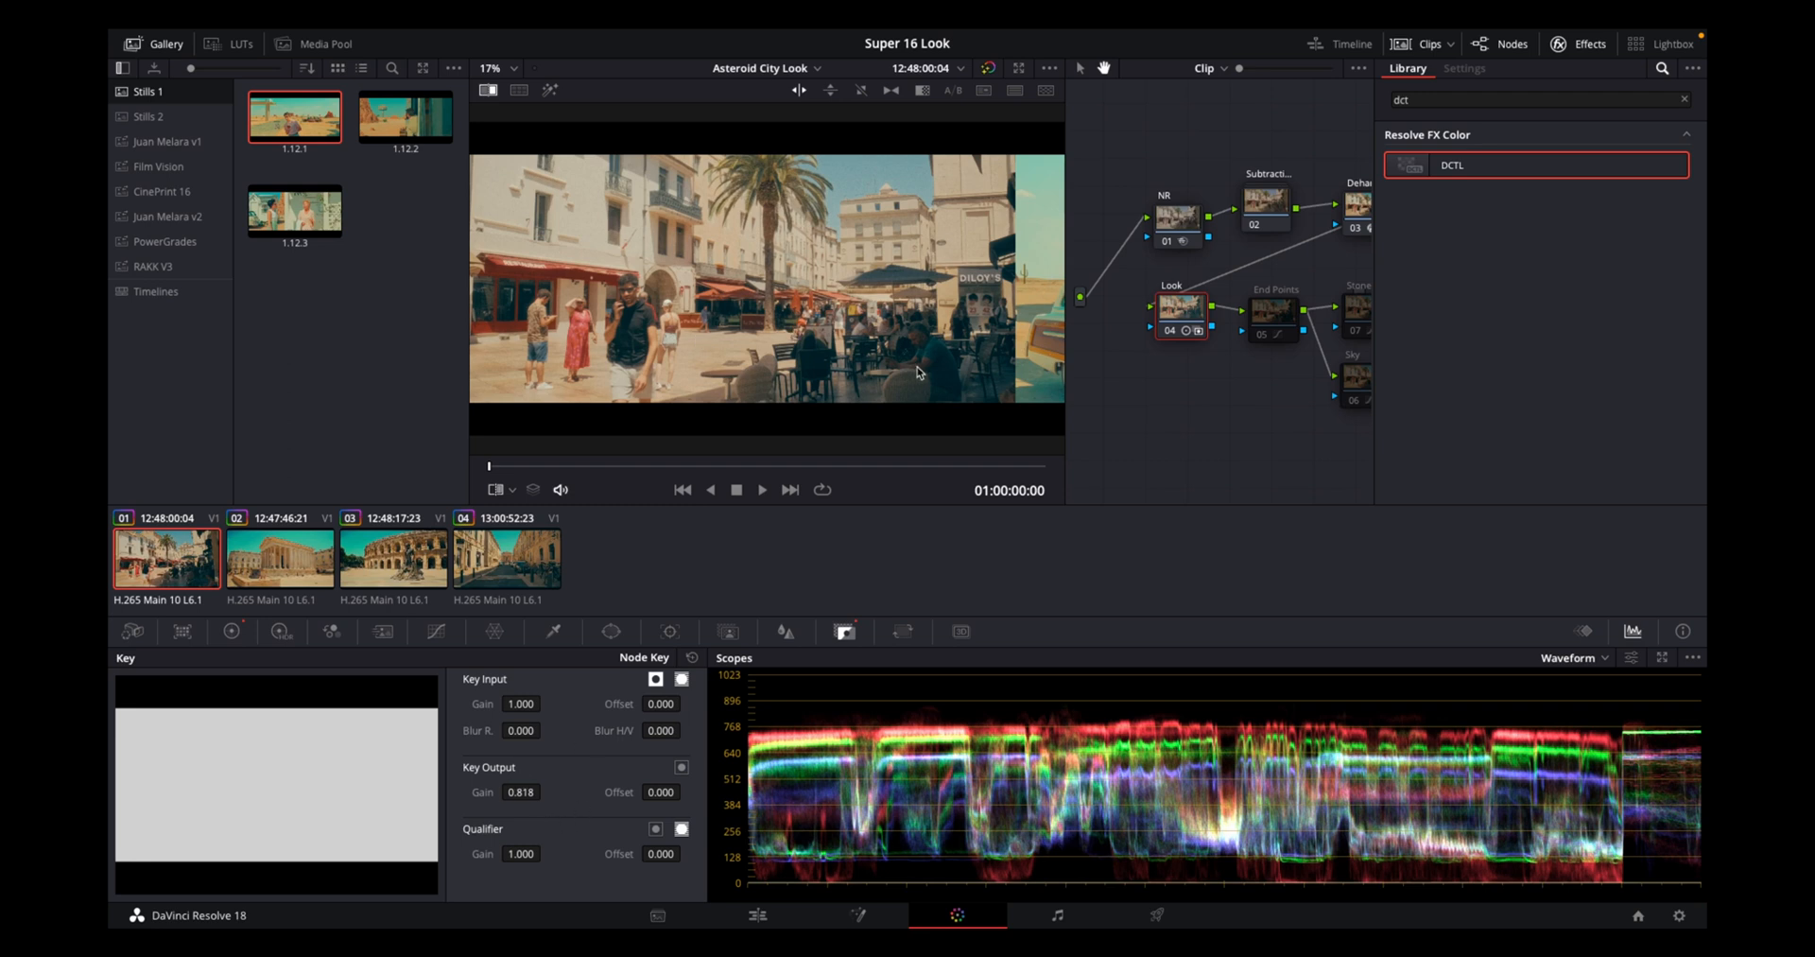
# Enable the End Points node and view the graded clip full screen
pyautogui.click(1271, 317)
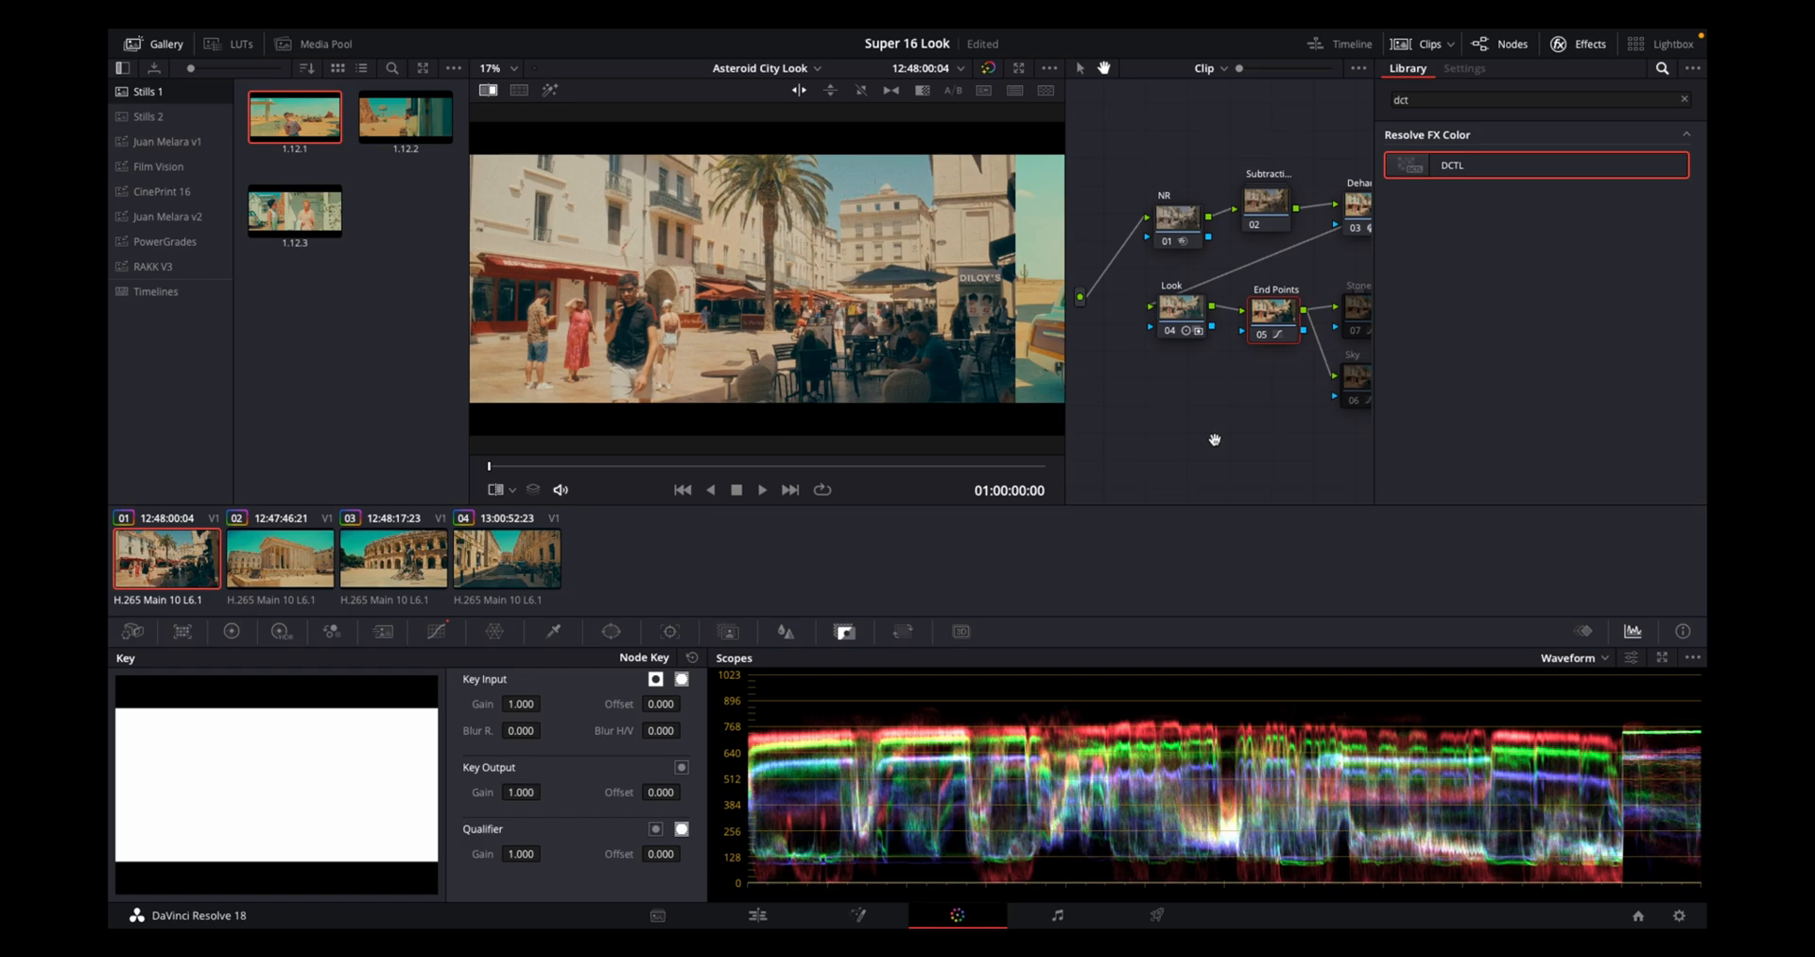
pyautogui.hotkey('ctrl', 'f')
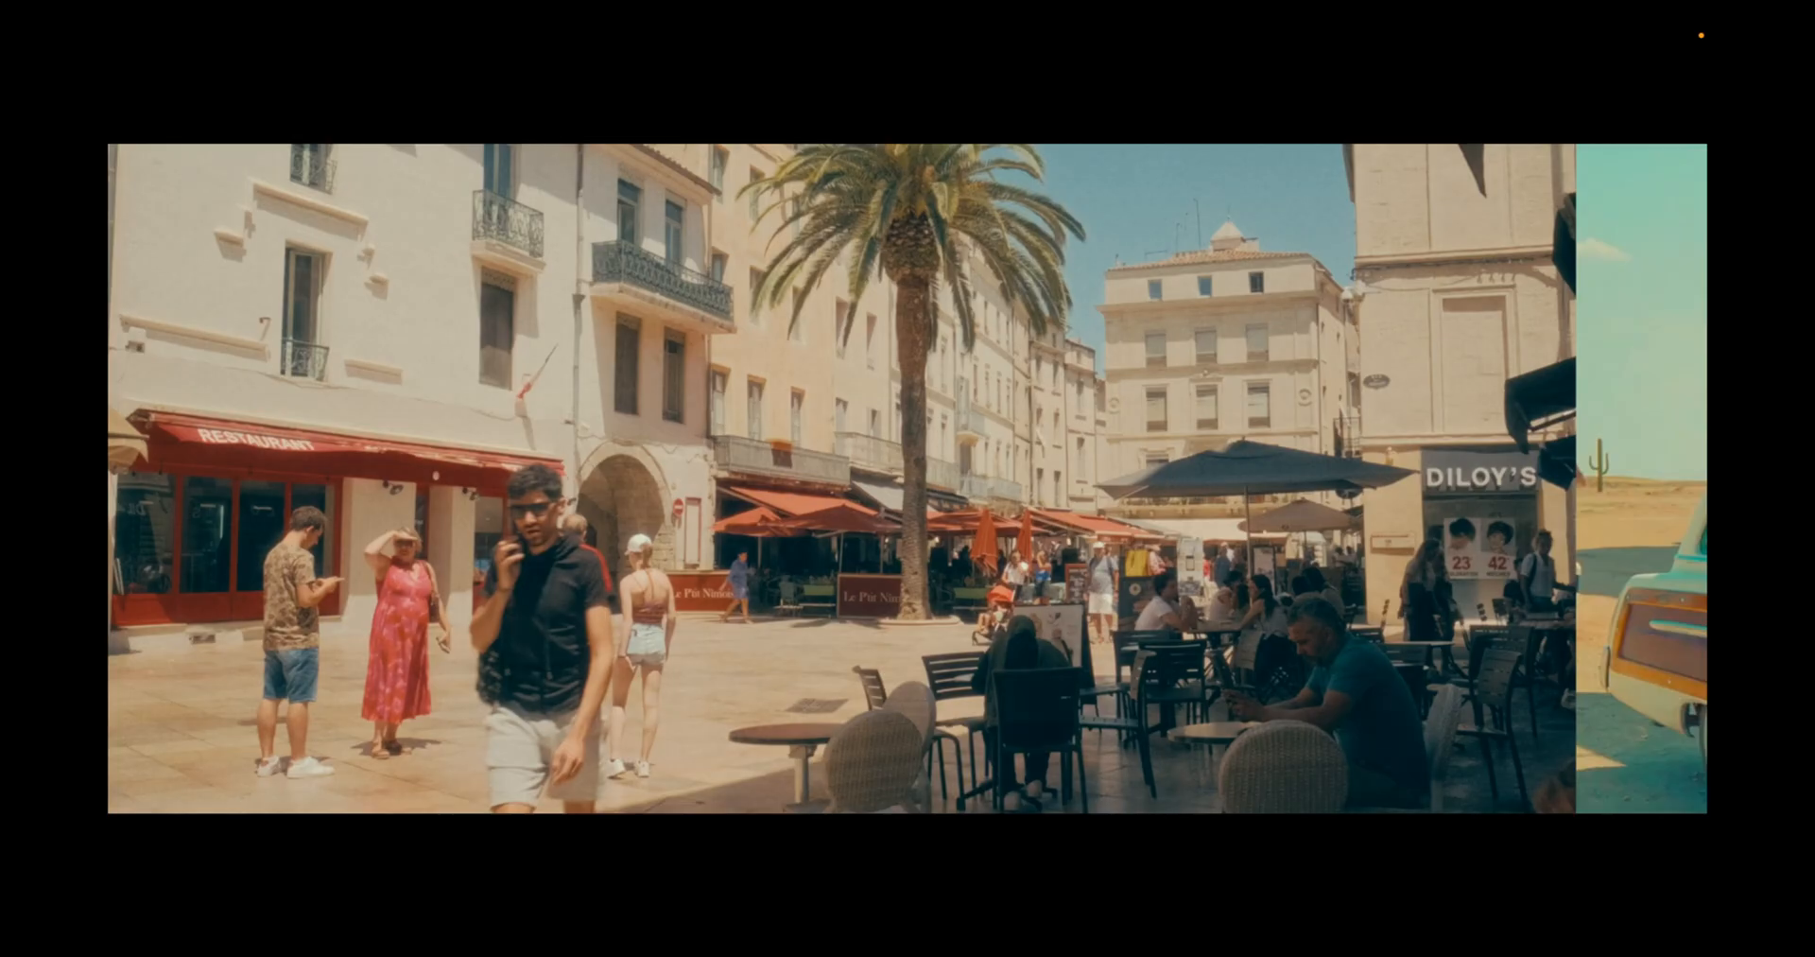
pyautogui.moveTo(519, 642)
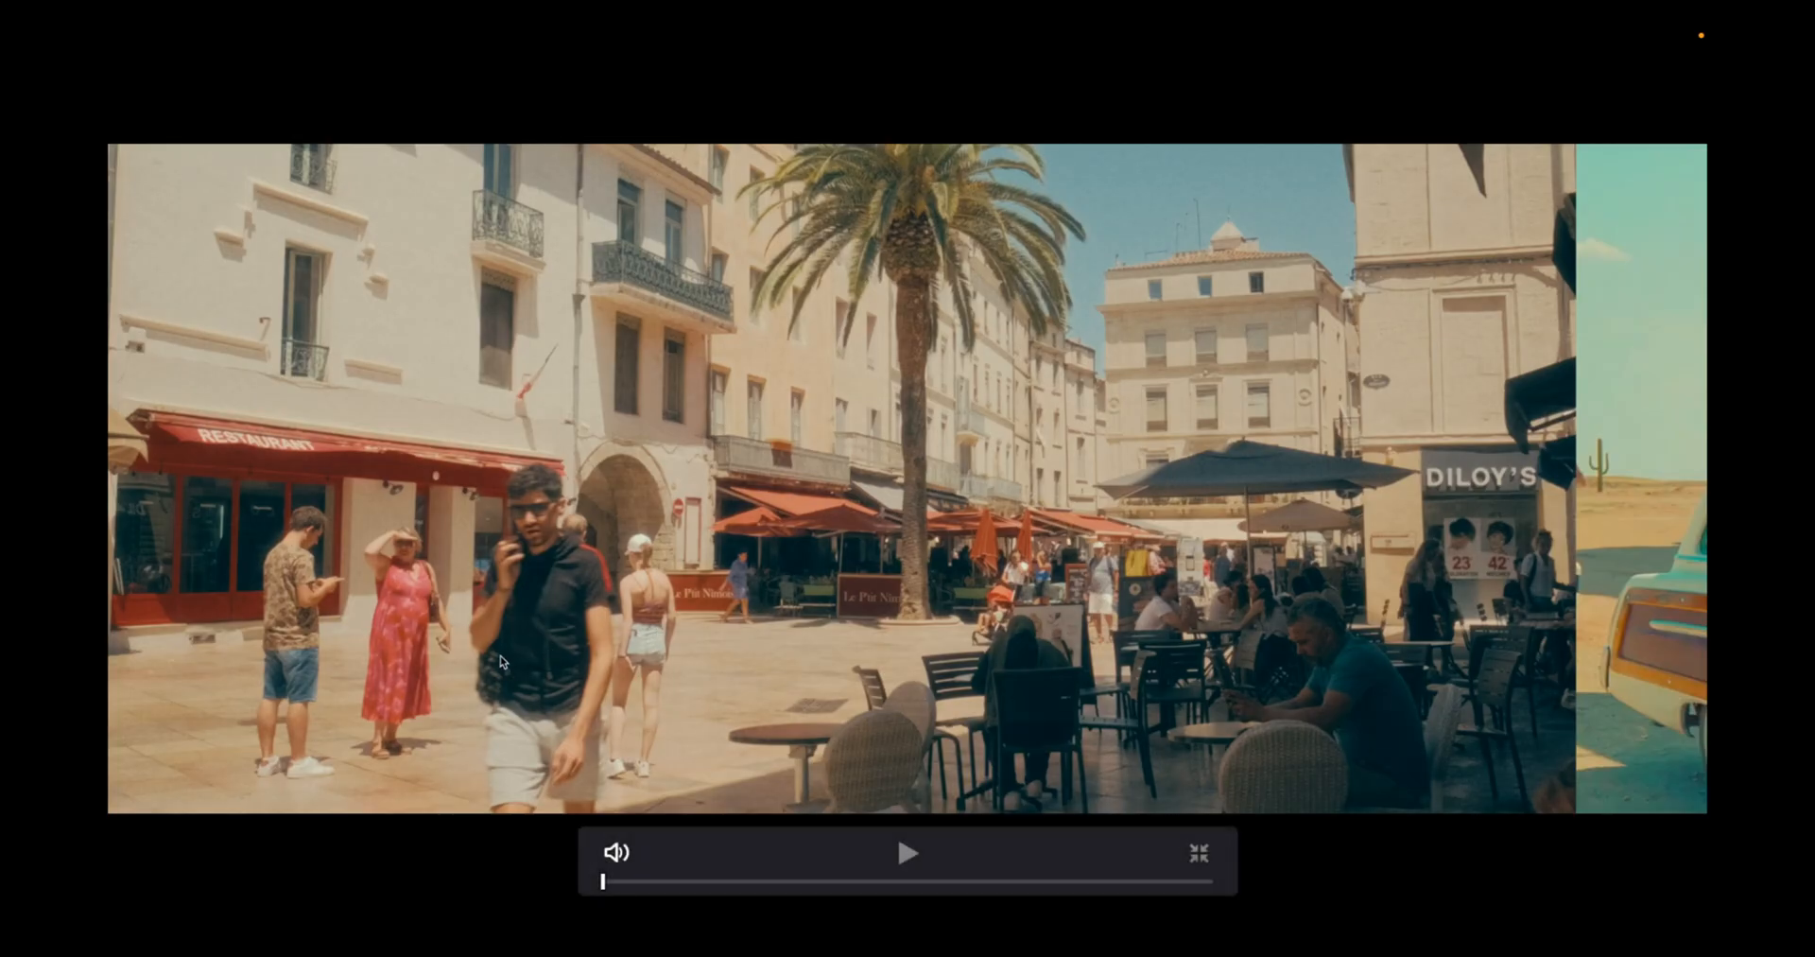
# Move the Stone node slightly higher in the node graph and enable it
pyautogui.press('Escape')
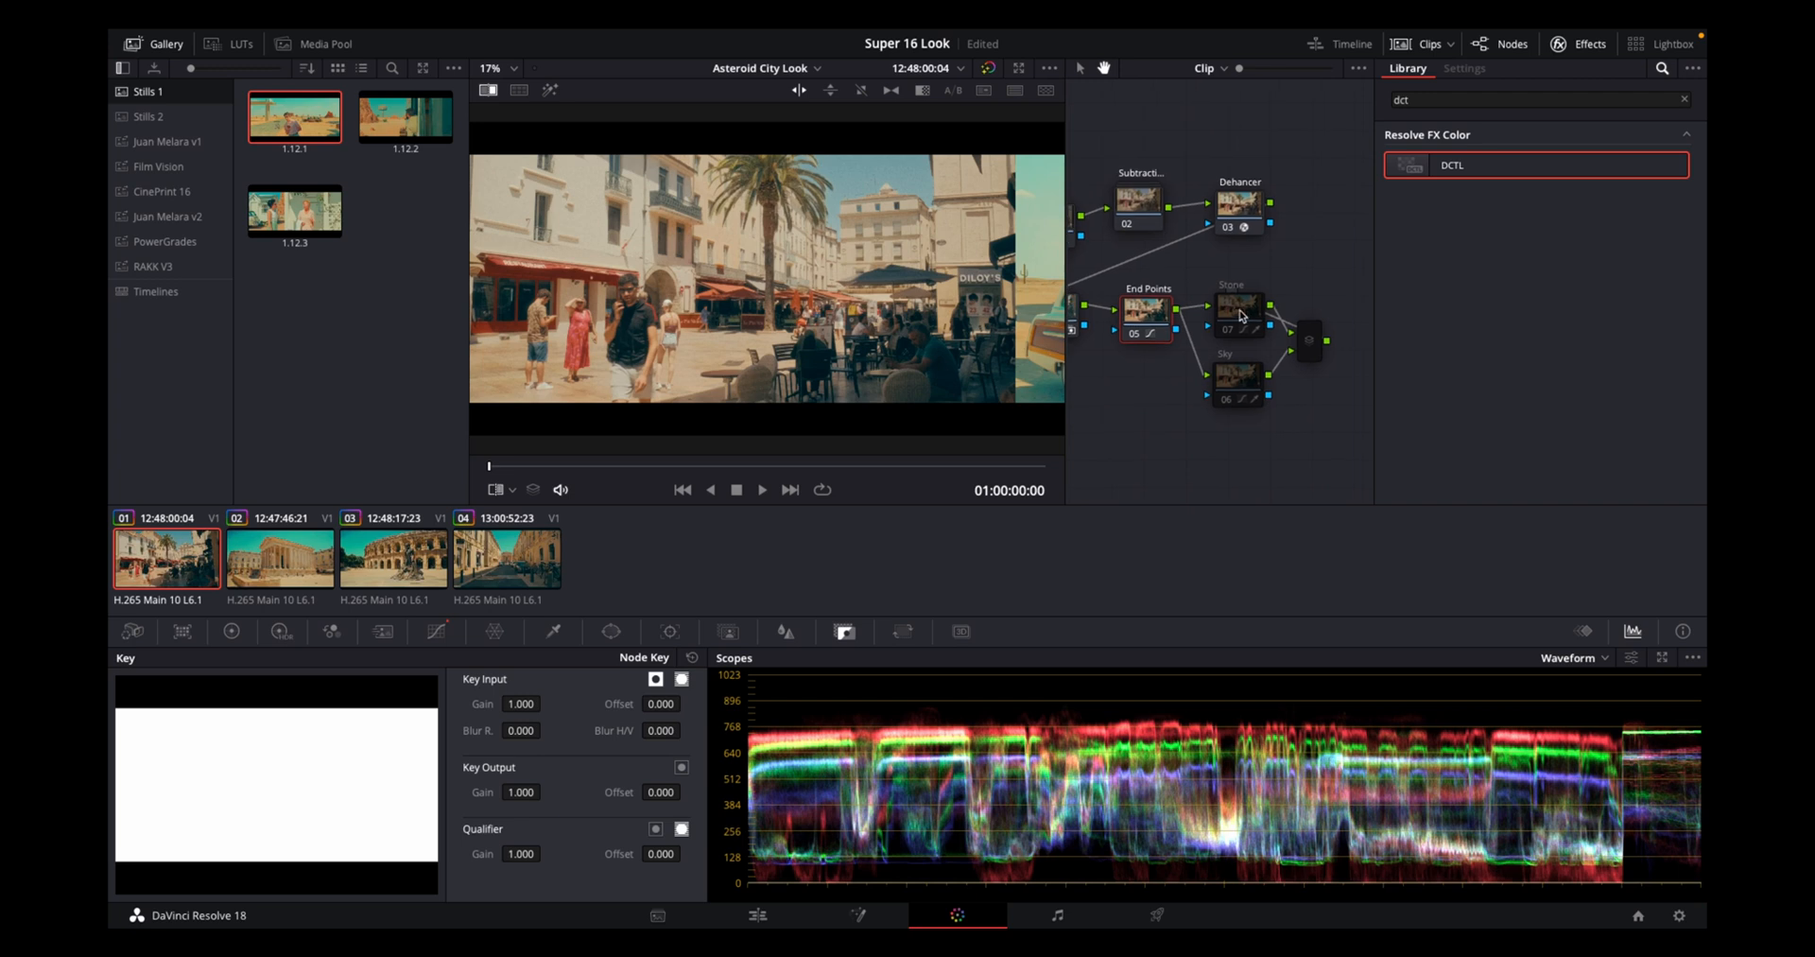
pyautogui.moveTo(1223, 319); pyautogui.dragTo(1224, 293)
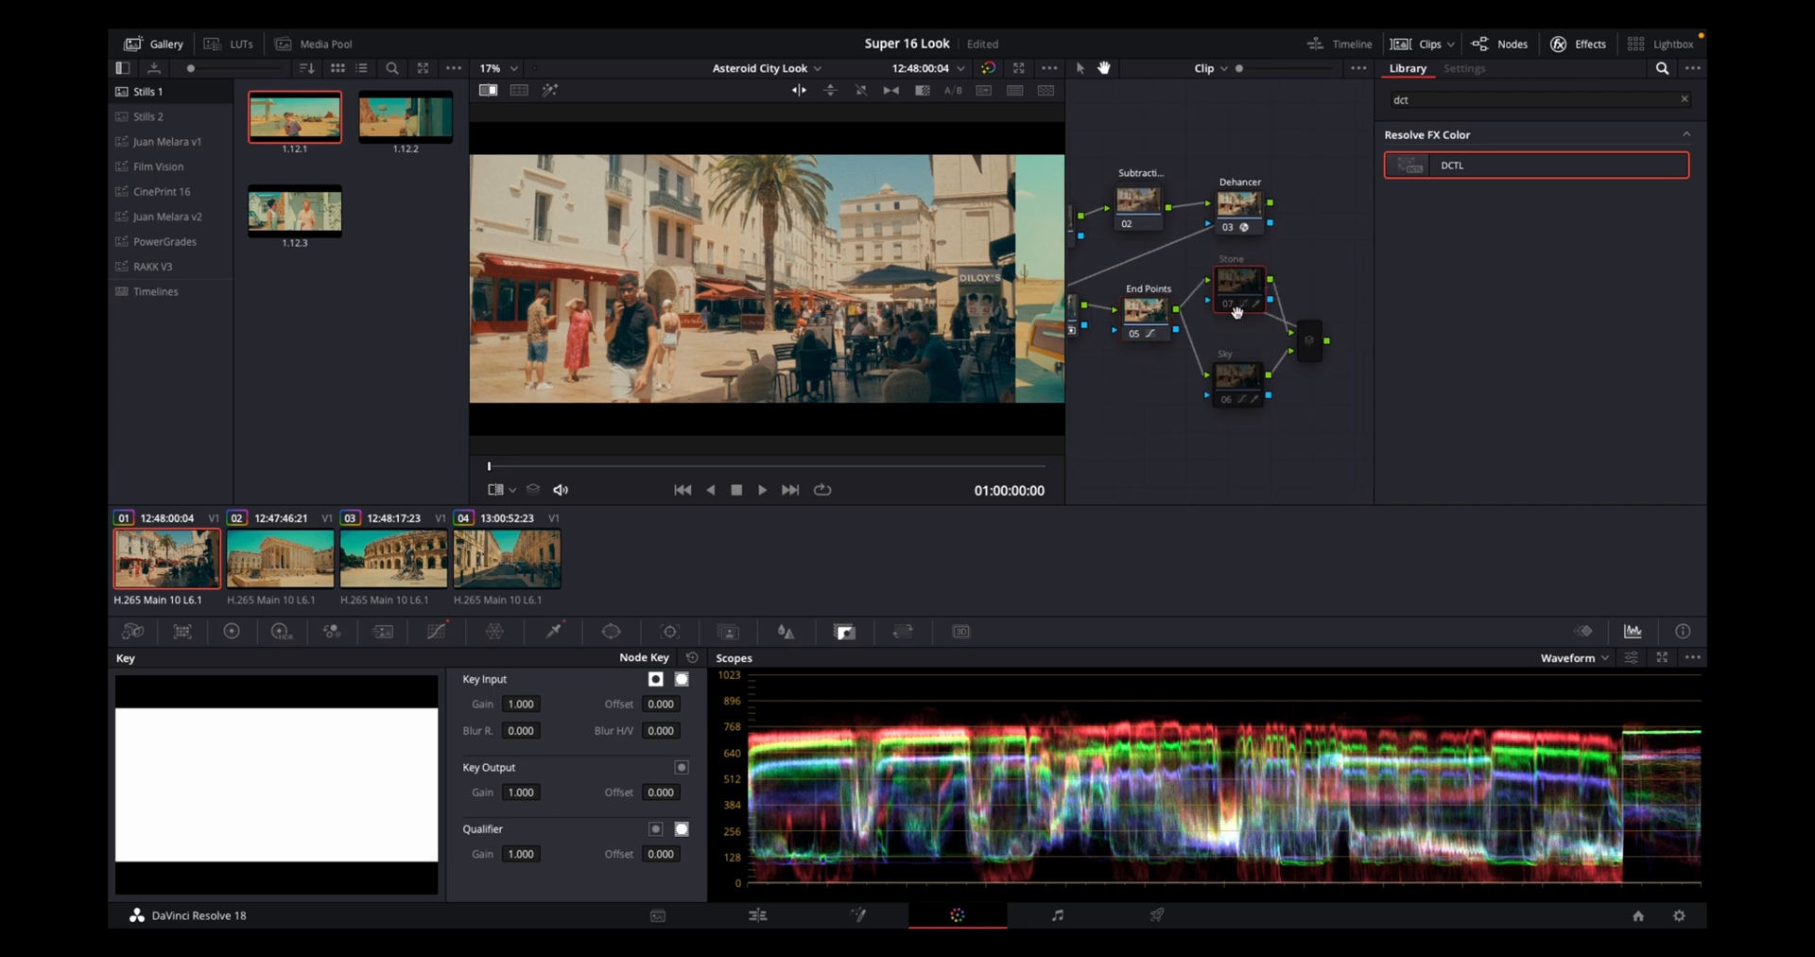
pyautogui.click(1236, 311)
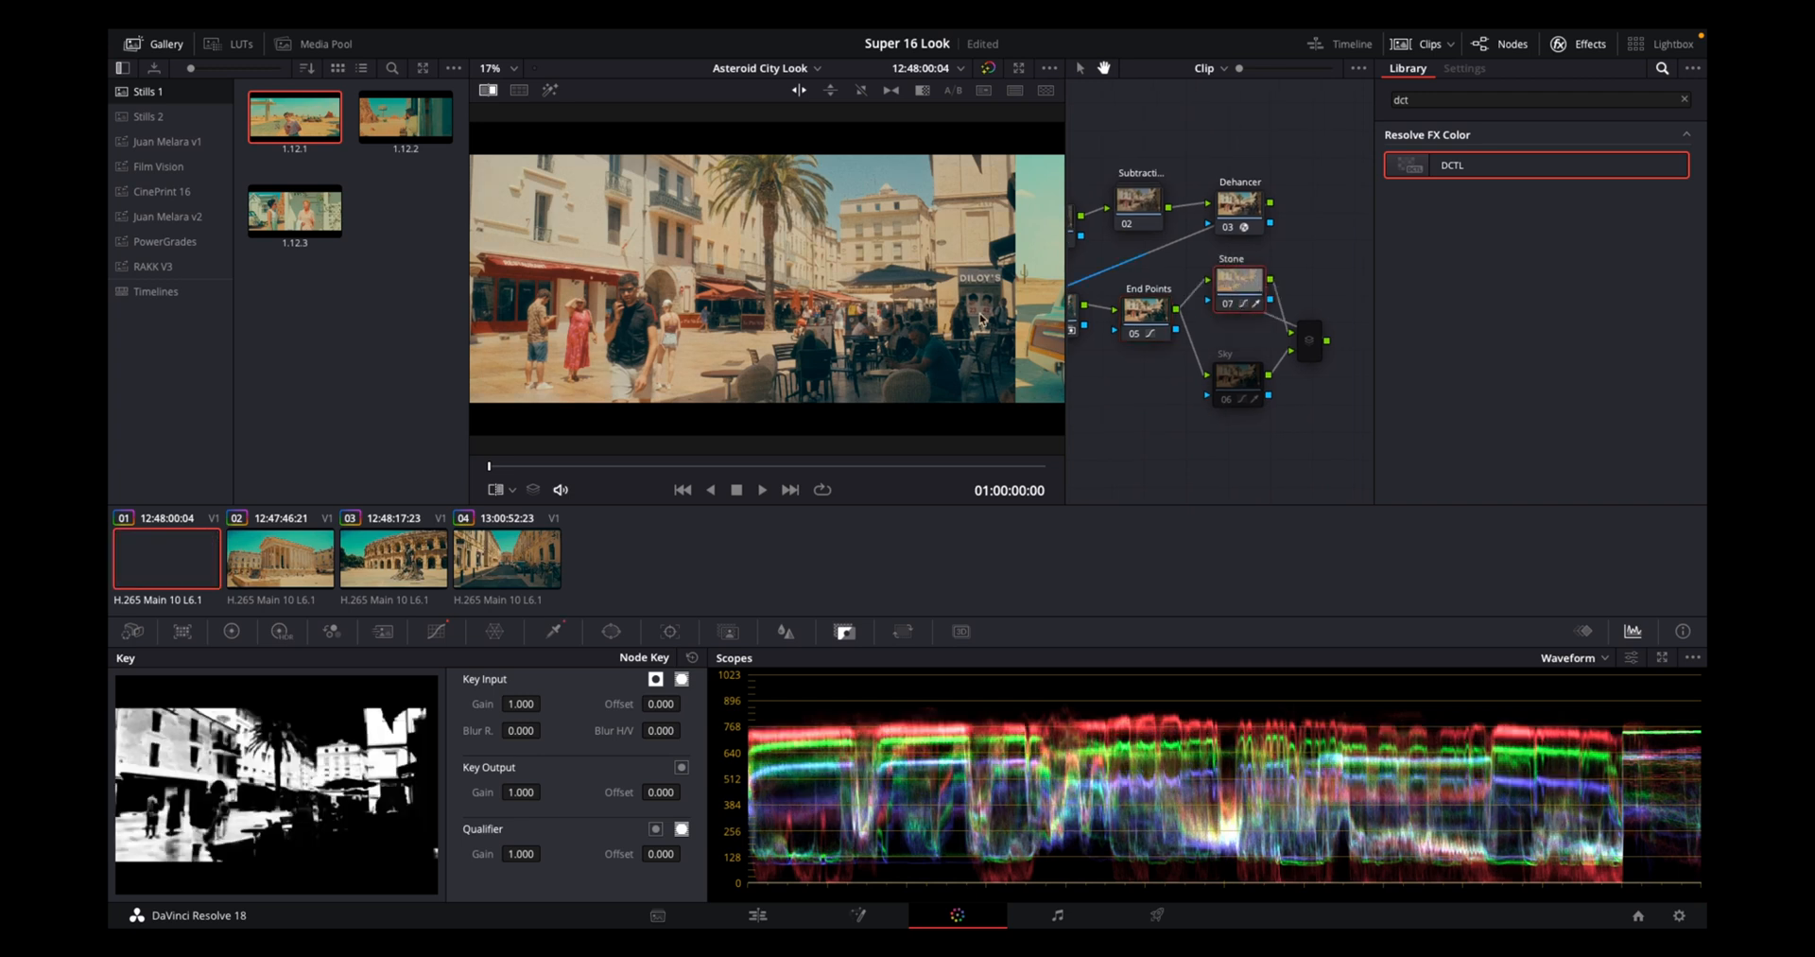
# Shift the comparison wipe to show both skies, enable the Sky node and check the match with the reference still full screen
pyautogui.moveTo(928, 314); pyautogui.dragTo(758, 321)
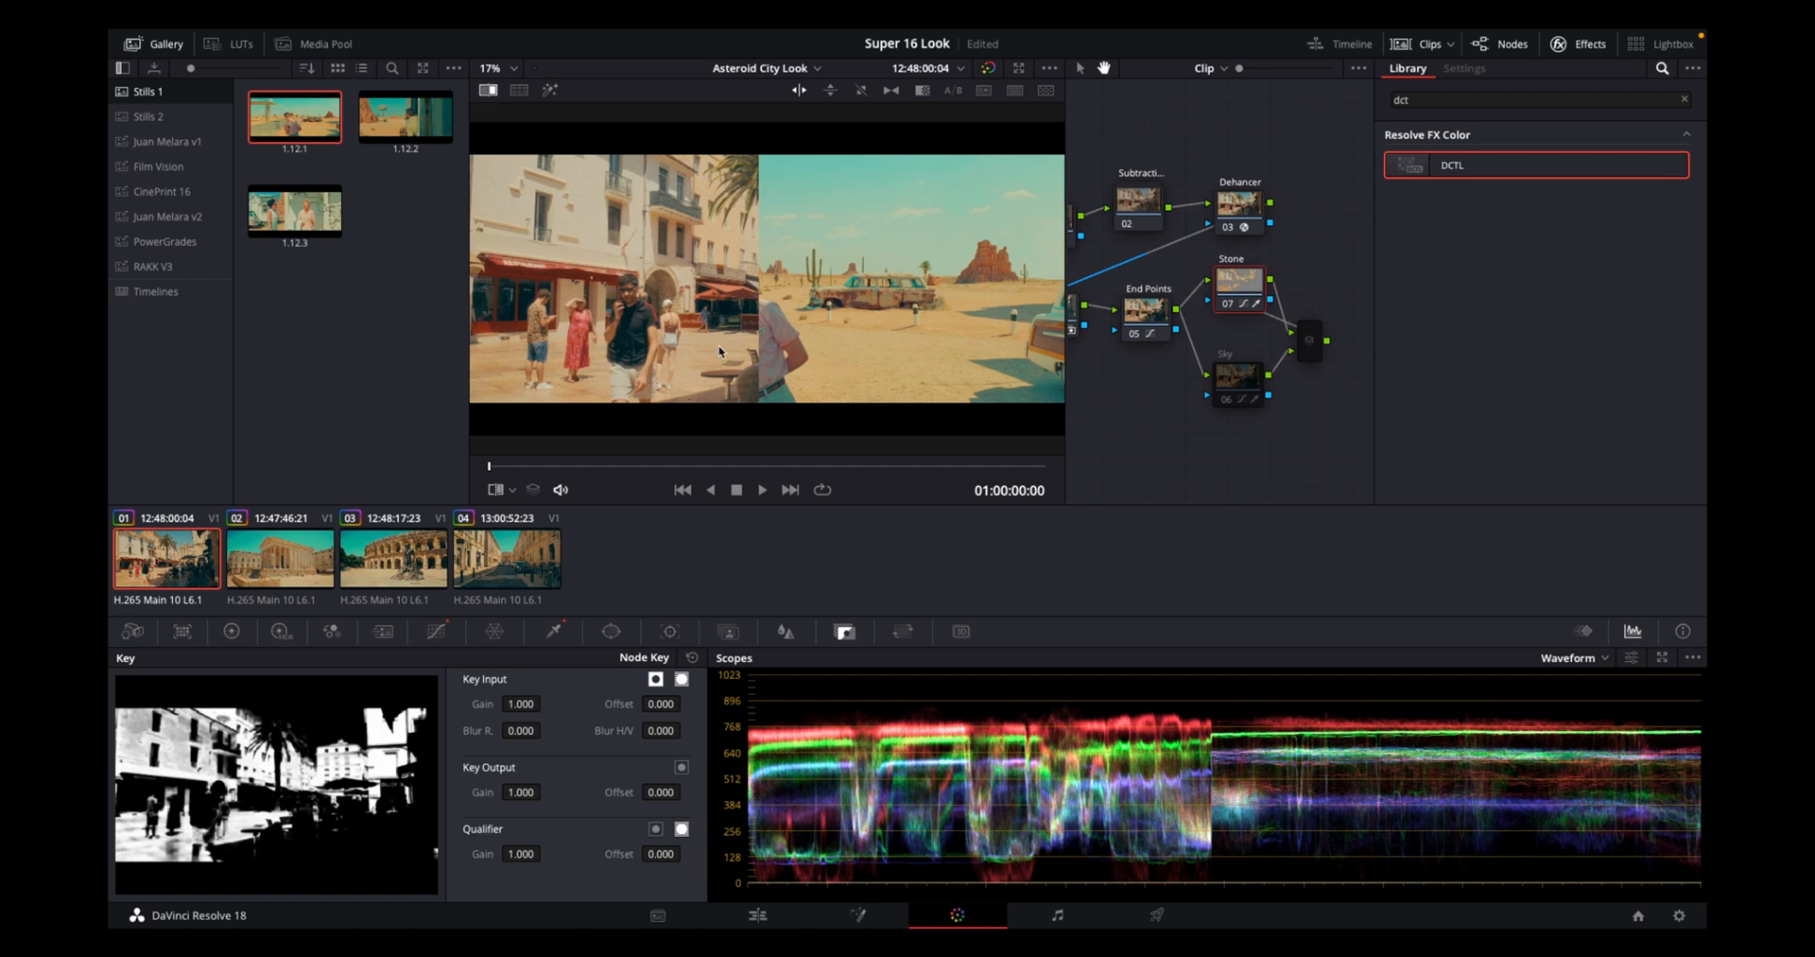
pyautogui.moveTo(756, 250); pyautogui.dragTo(863, 251)
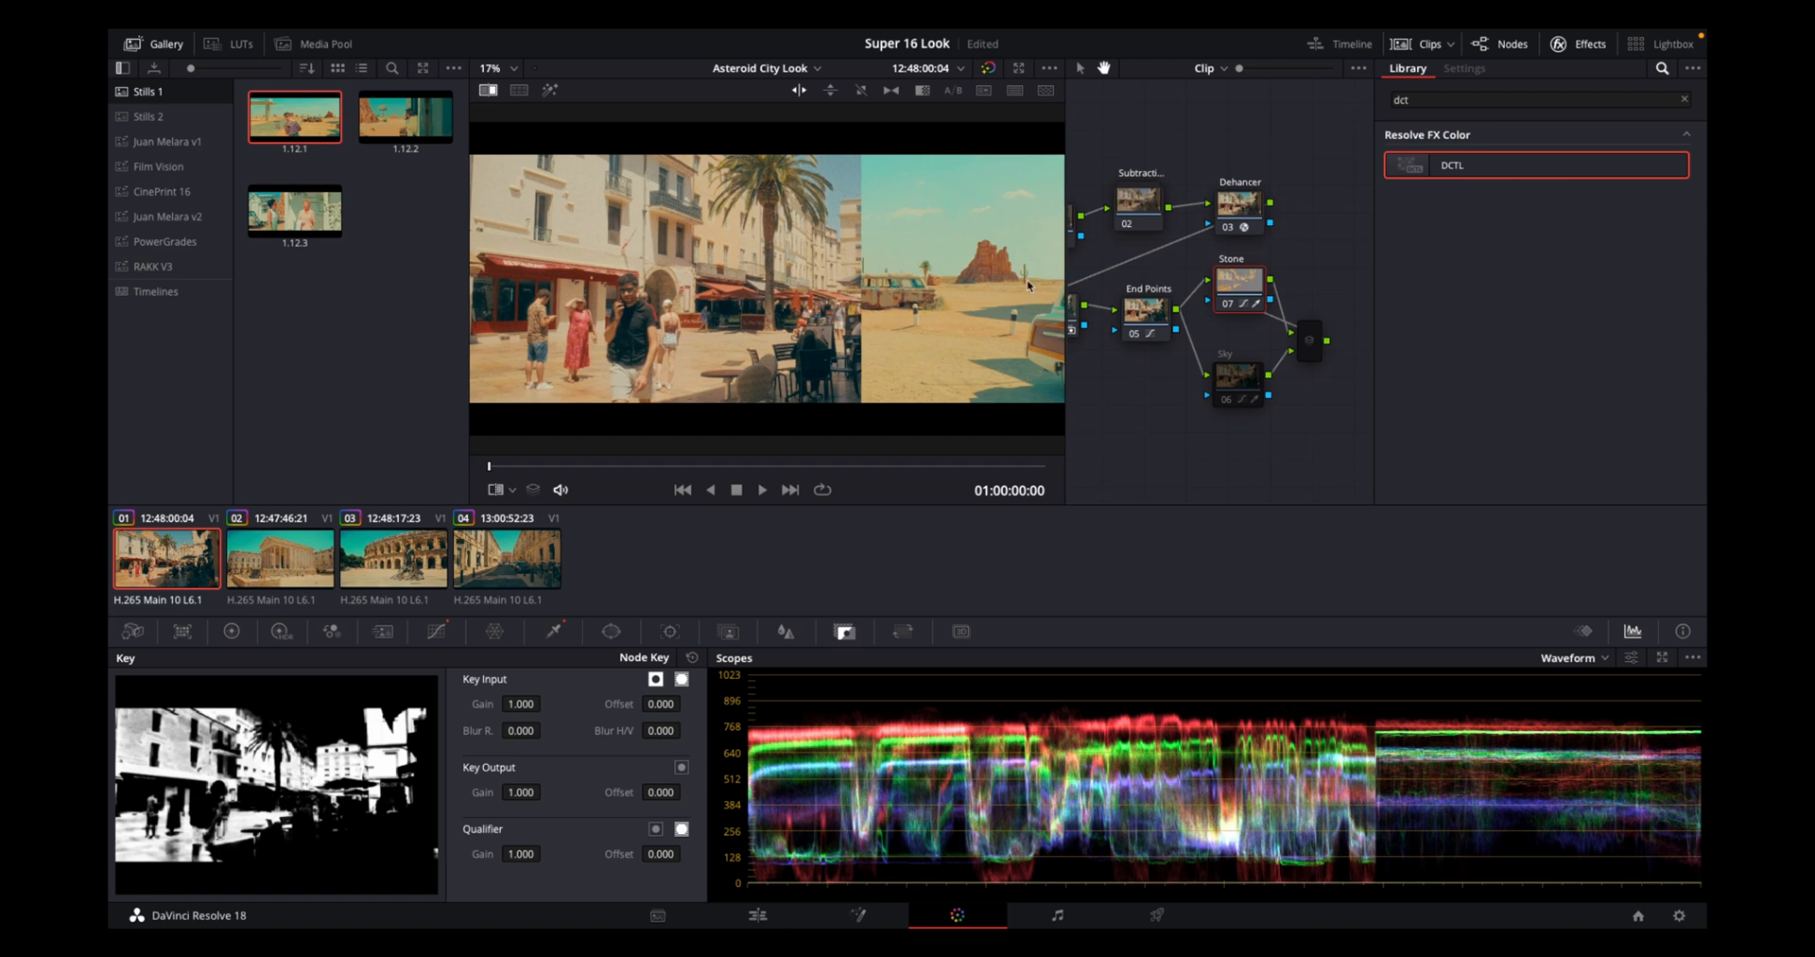
pyautogui.hotkey('shift', ';')
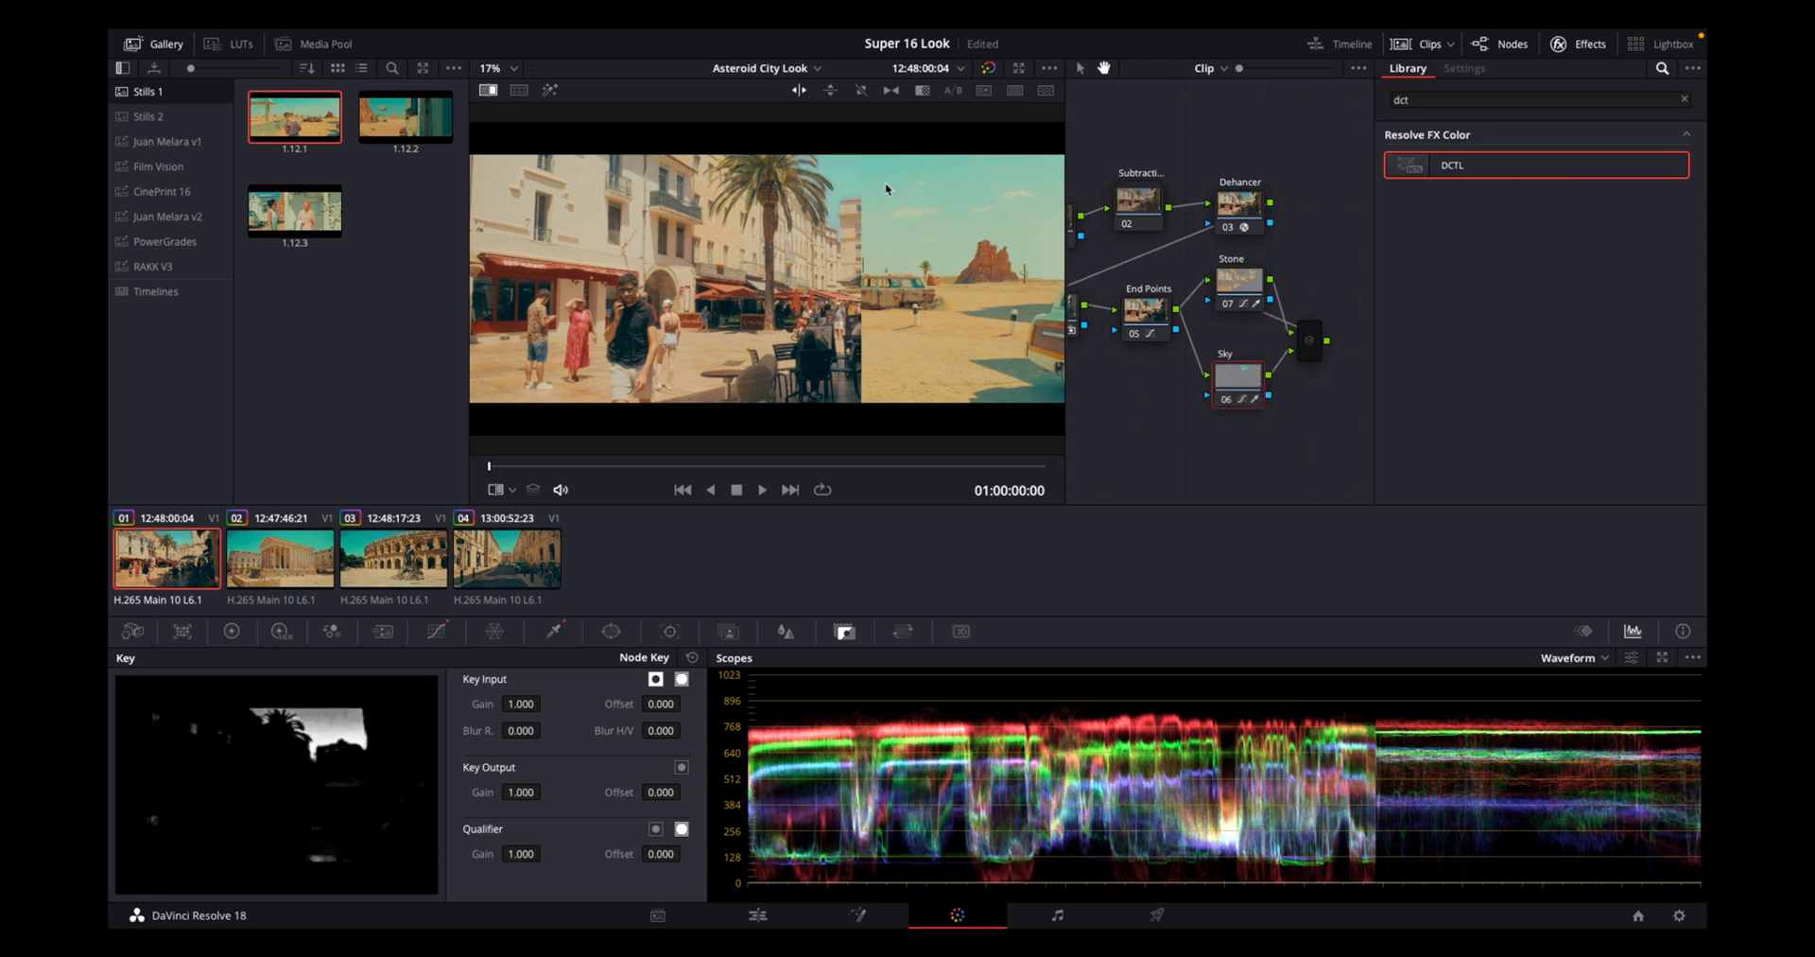
pyautogui.hotkey('ctrl', 'f')
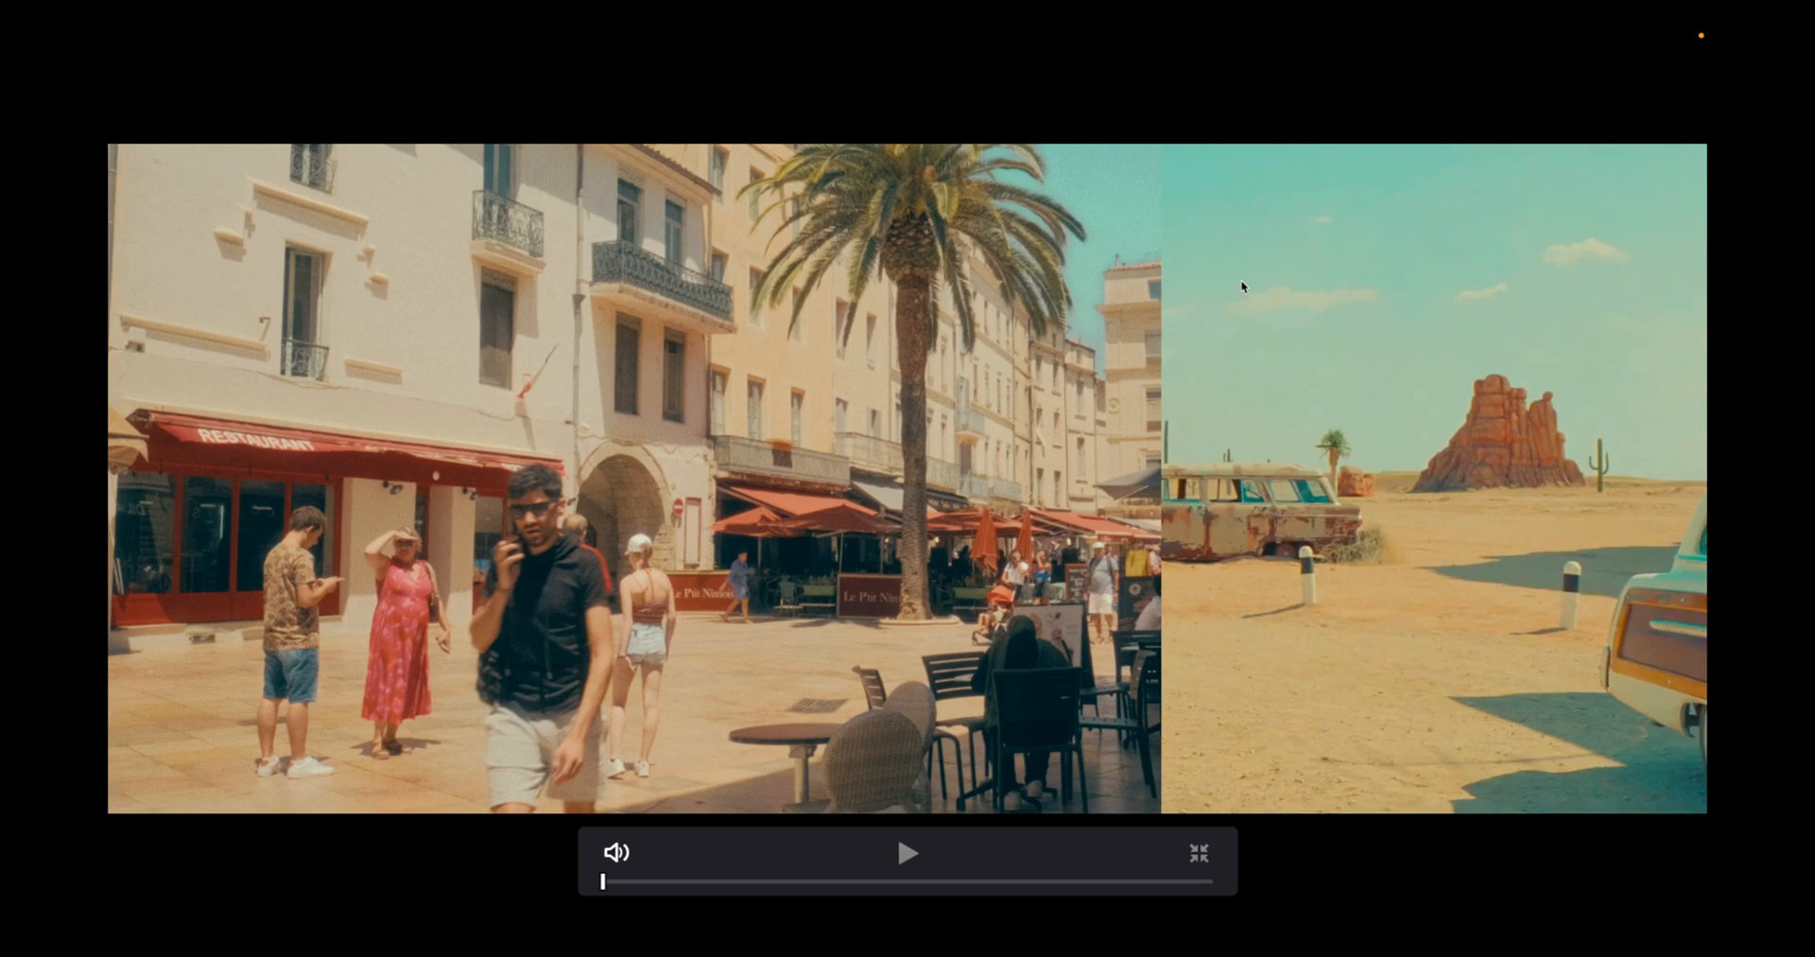
pyautogui.hotkey('ctrl', 'f')
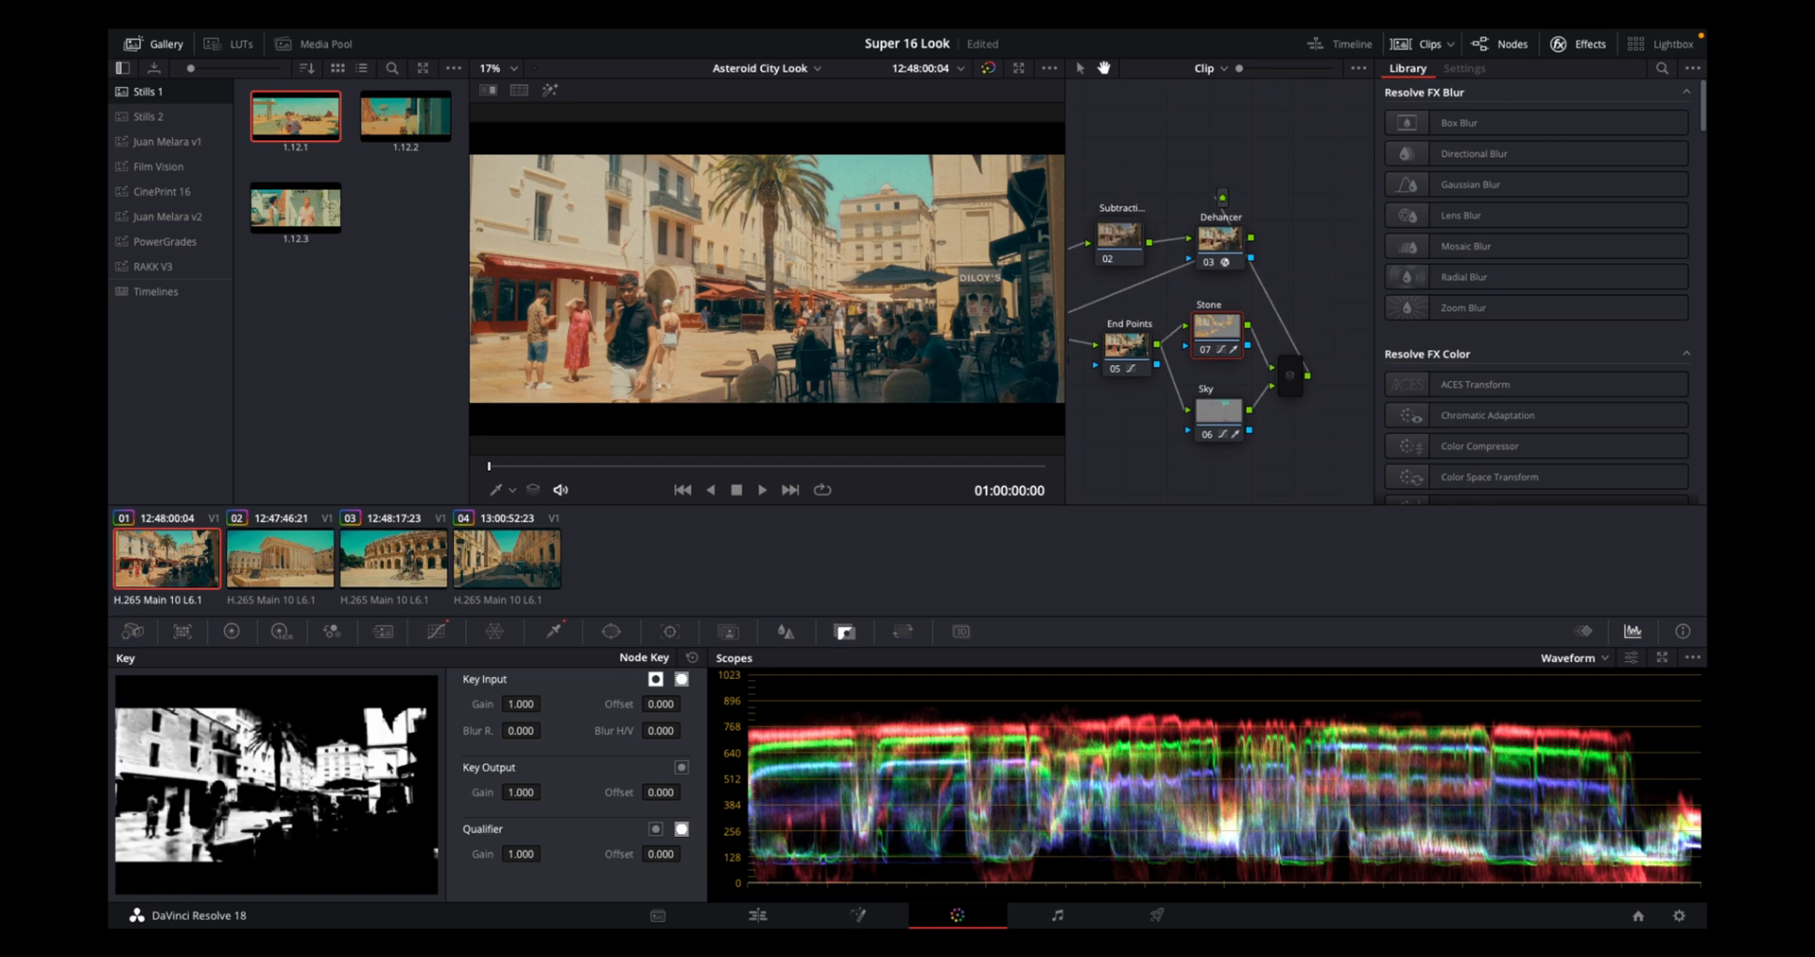
# Examine the Stone node's hue, saturation and luminance curves with the desert reference still wiped in for comparison
pyautogui.click(437, 632)
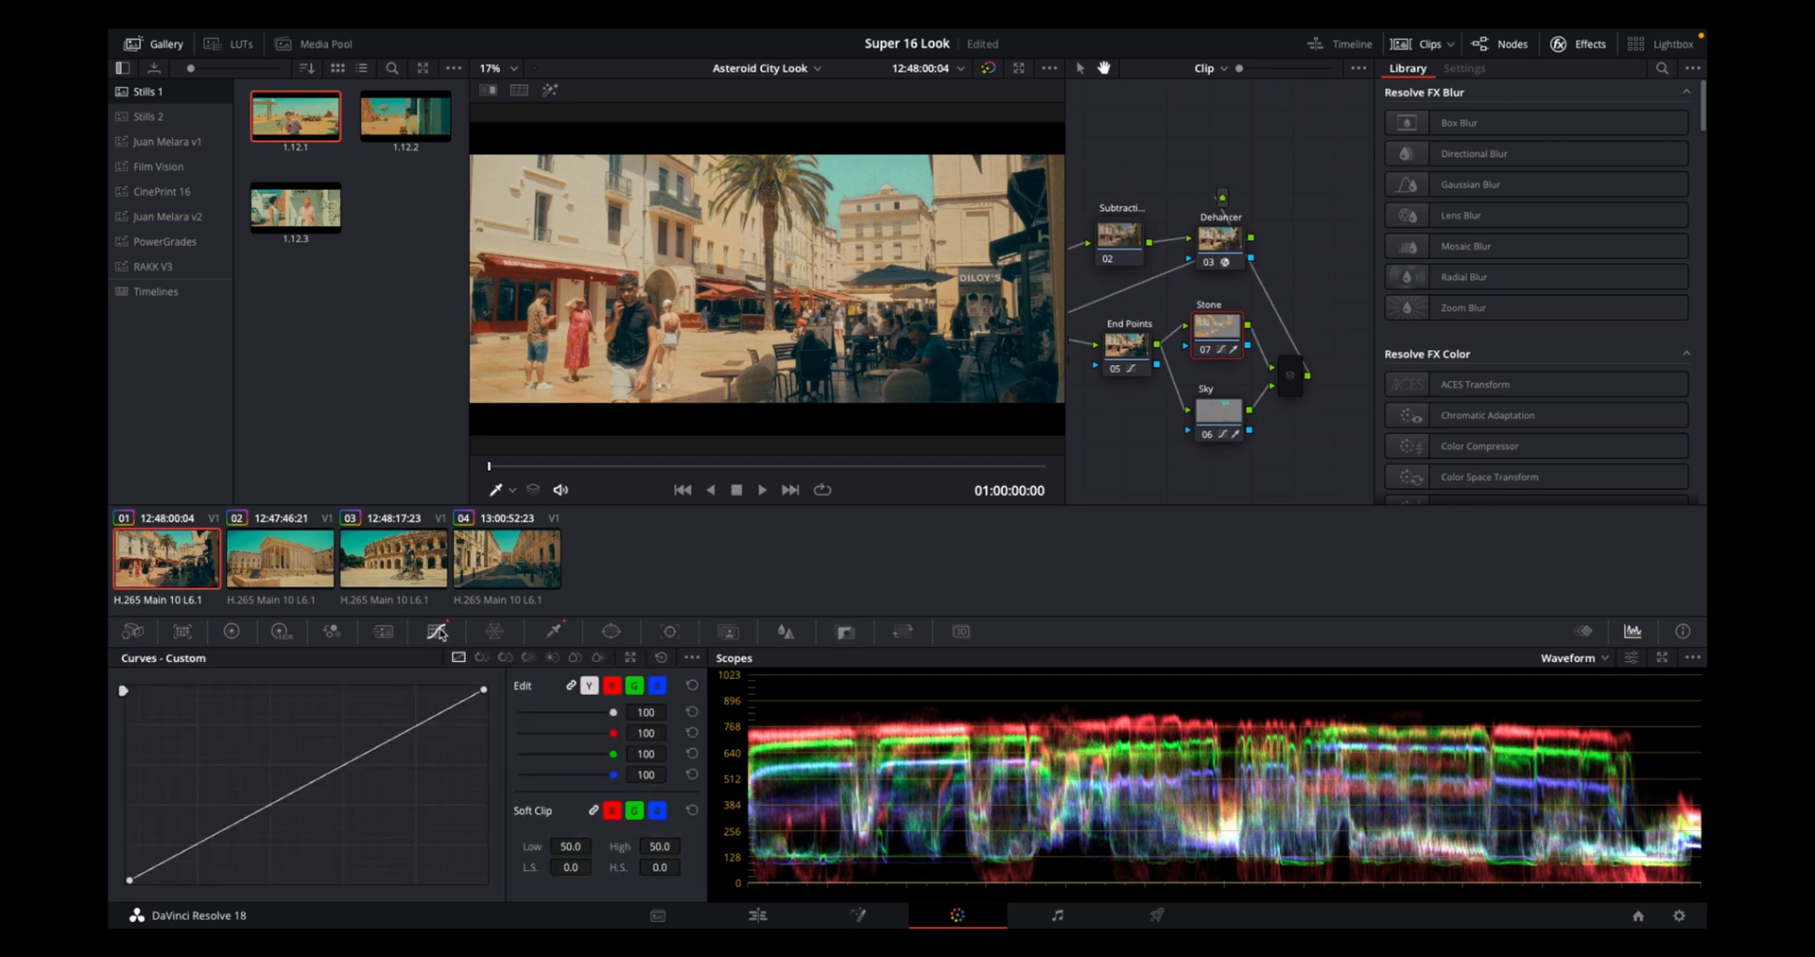
pyautogui.click(505, 657)
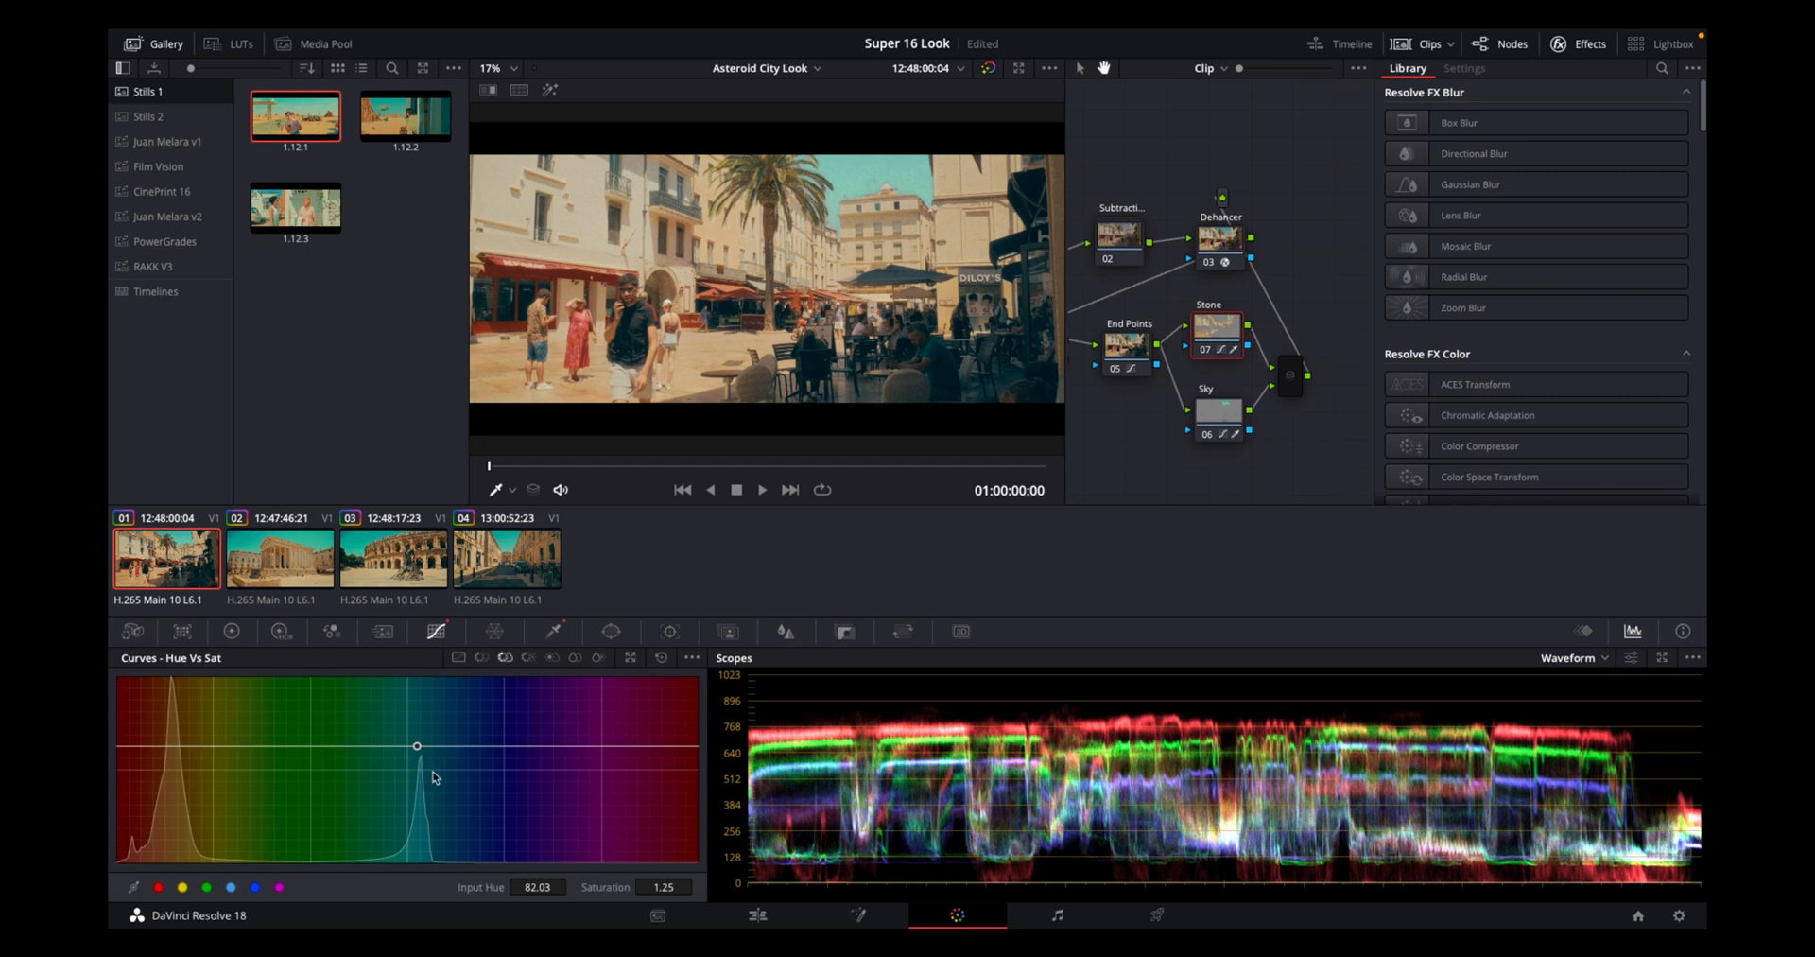
pyautogui.hotkey('ctrl', 'w')
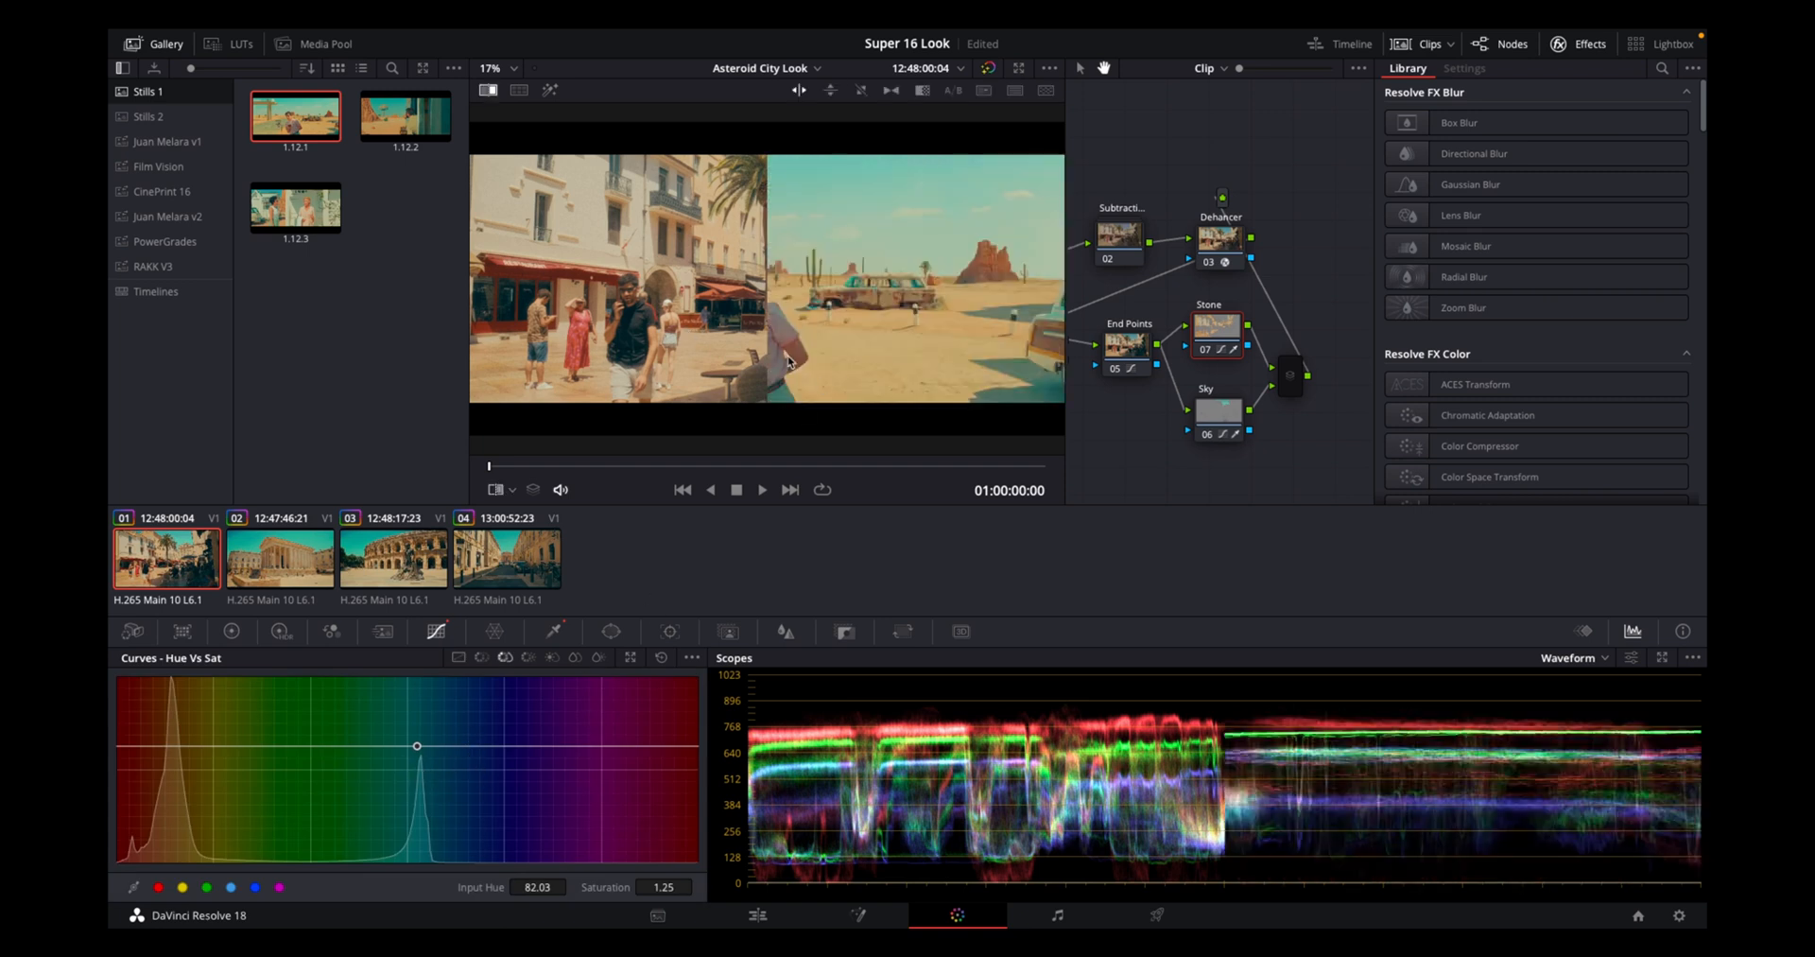
pyautogui.click(529, 657)
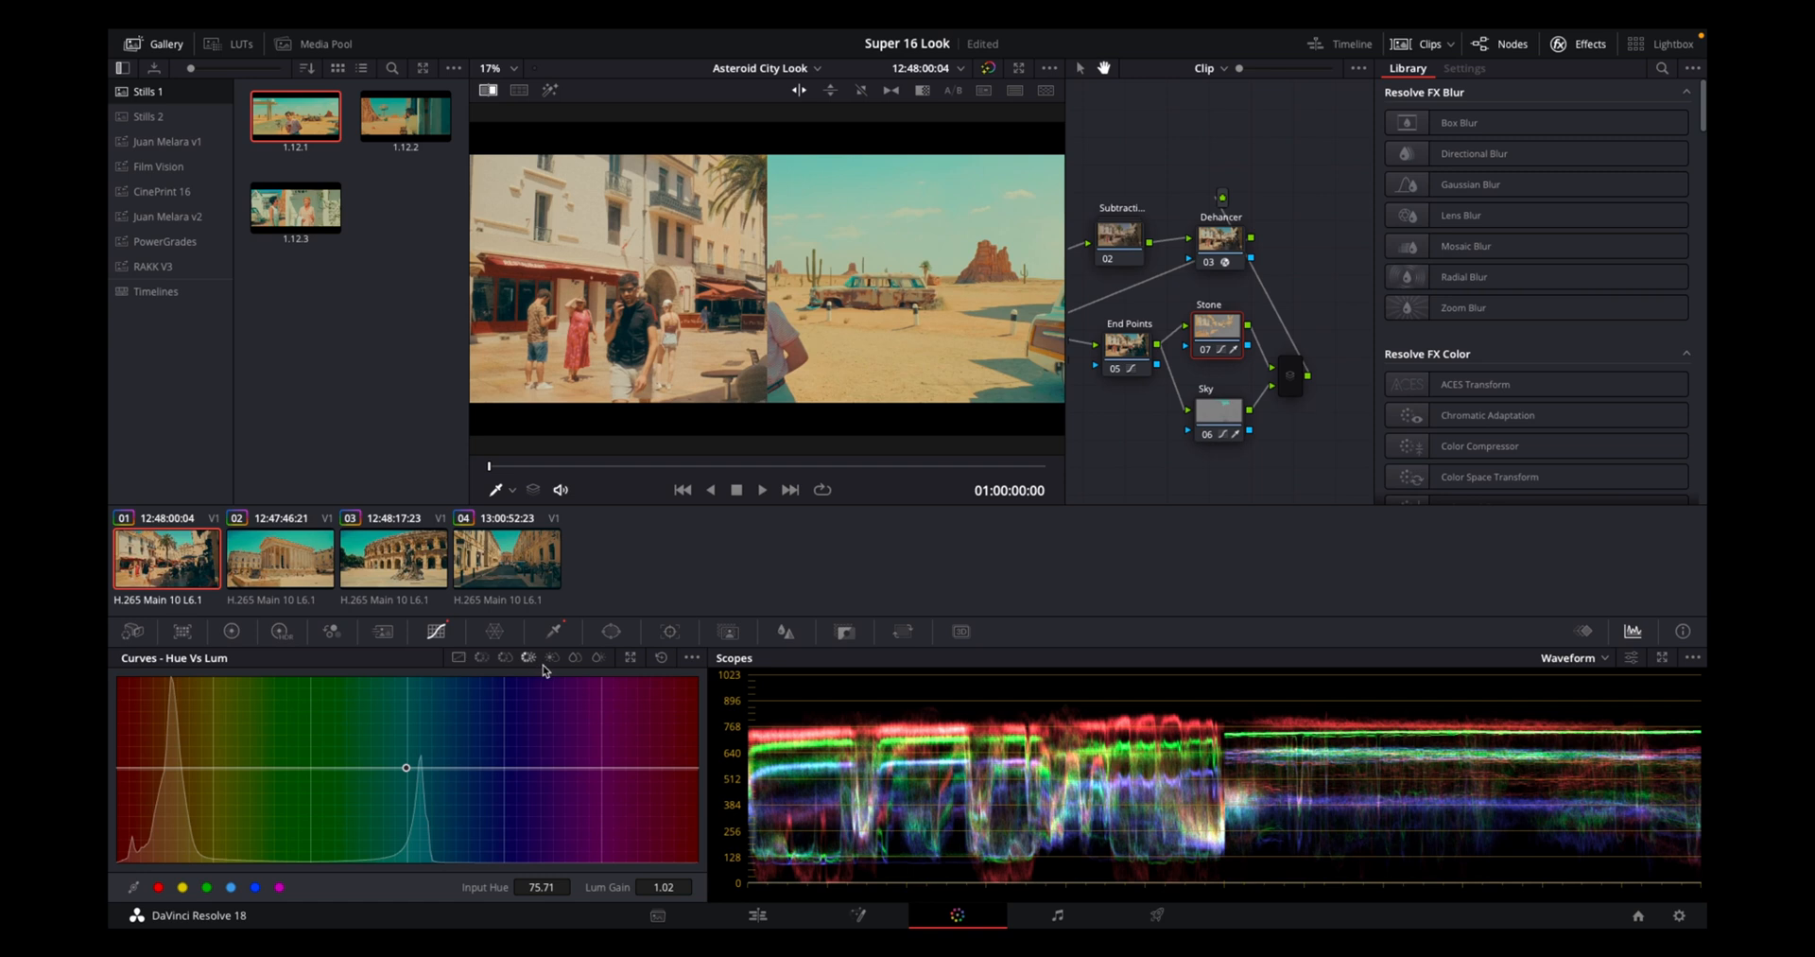
pyautogui.click(552, 657)
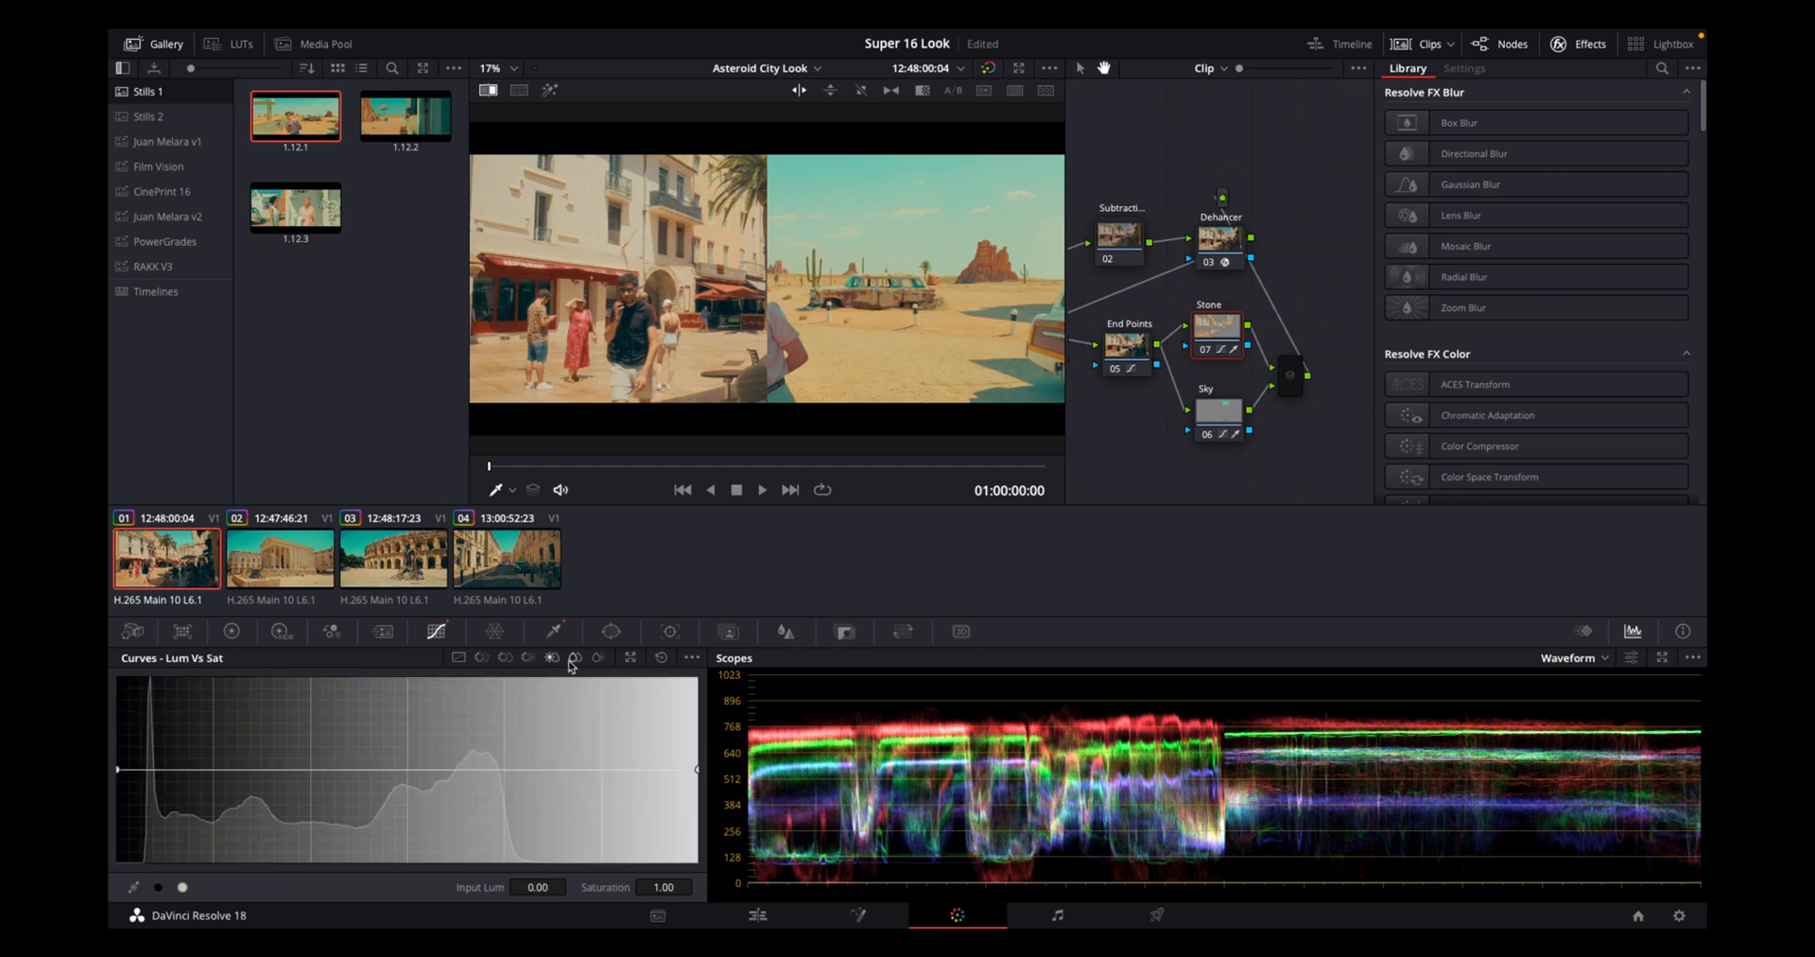
pyautogui.click(575, 657)
pyautogui.click(598, 657)
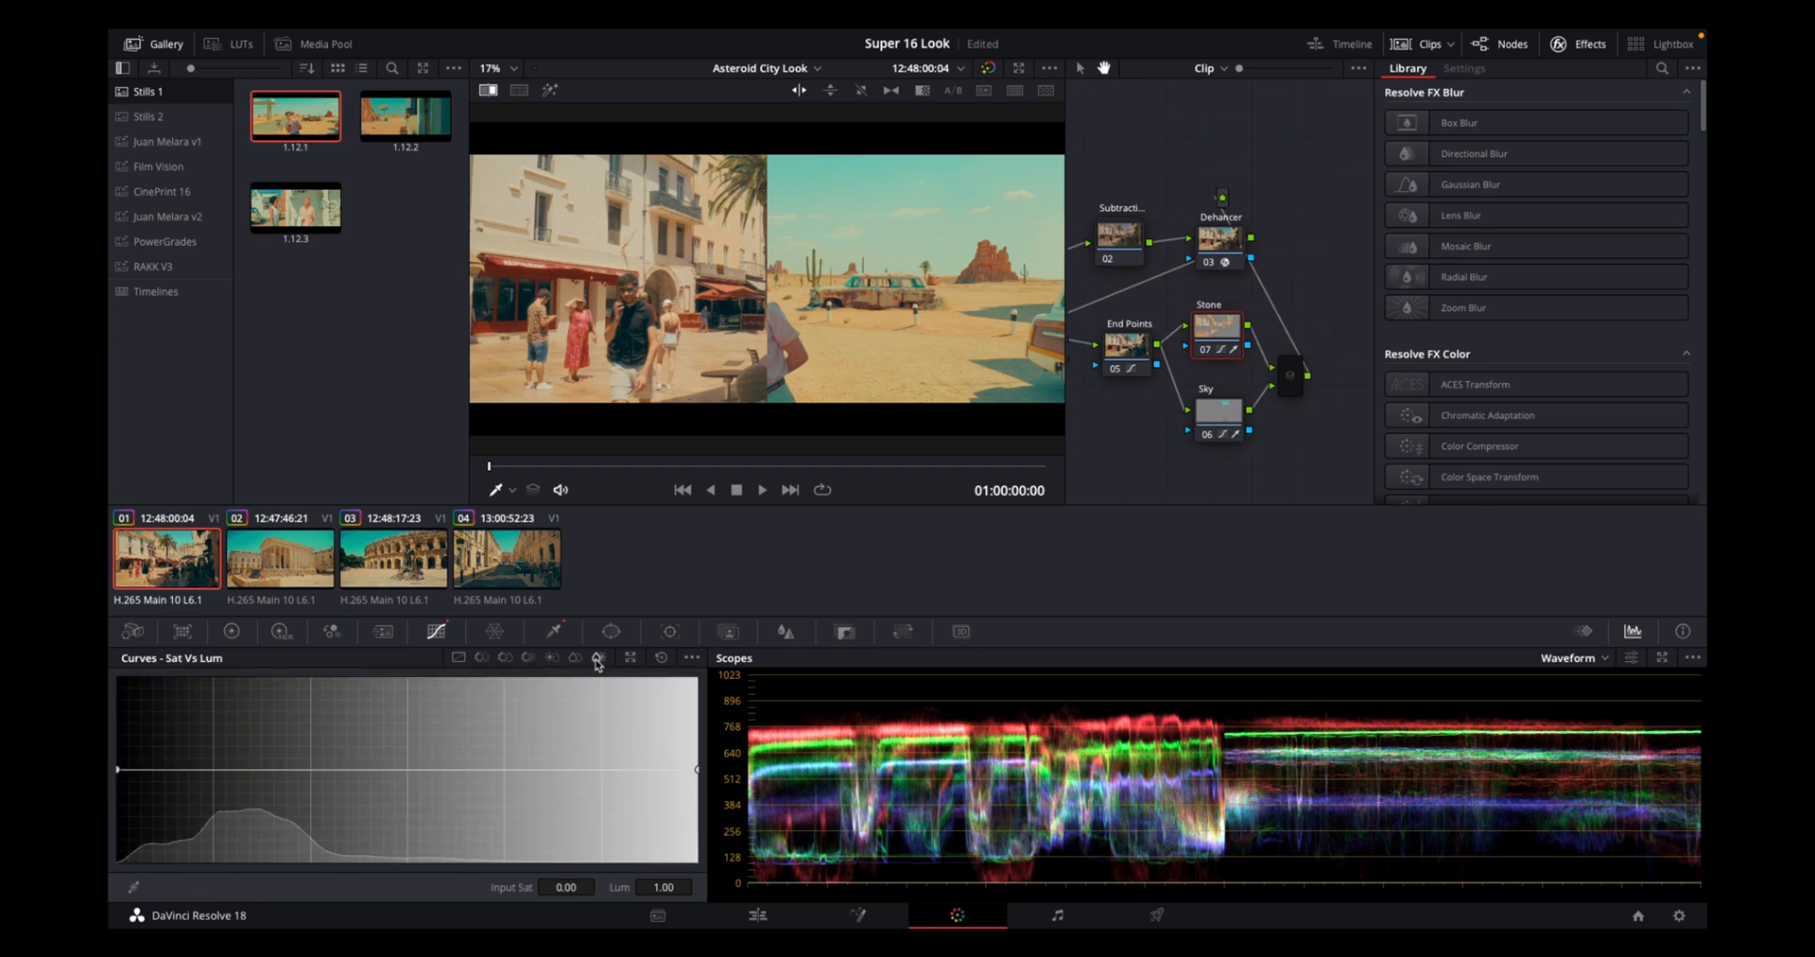
# Examine the Sky node's Hue Vs Hue, Hue Vs Sat and Hue Vs Lum curves, toggling the node to judge its effect
pyautogui.click(1219, 411)
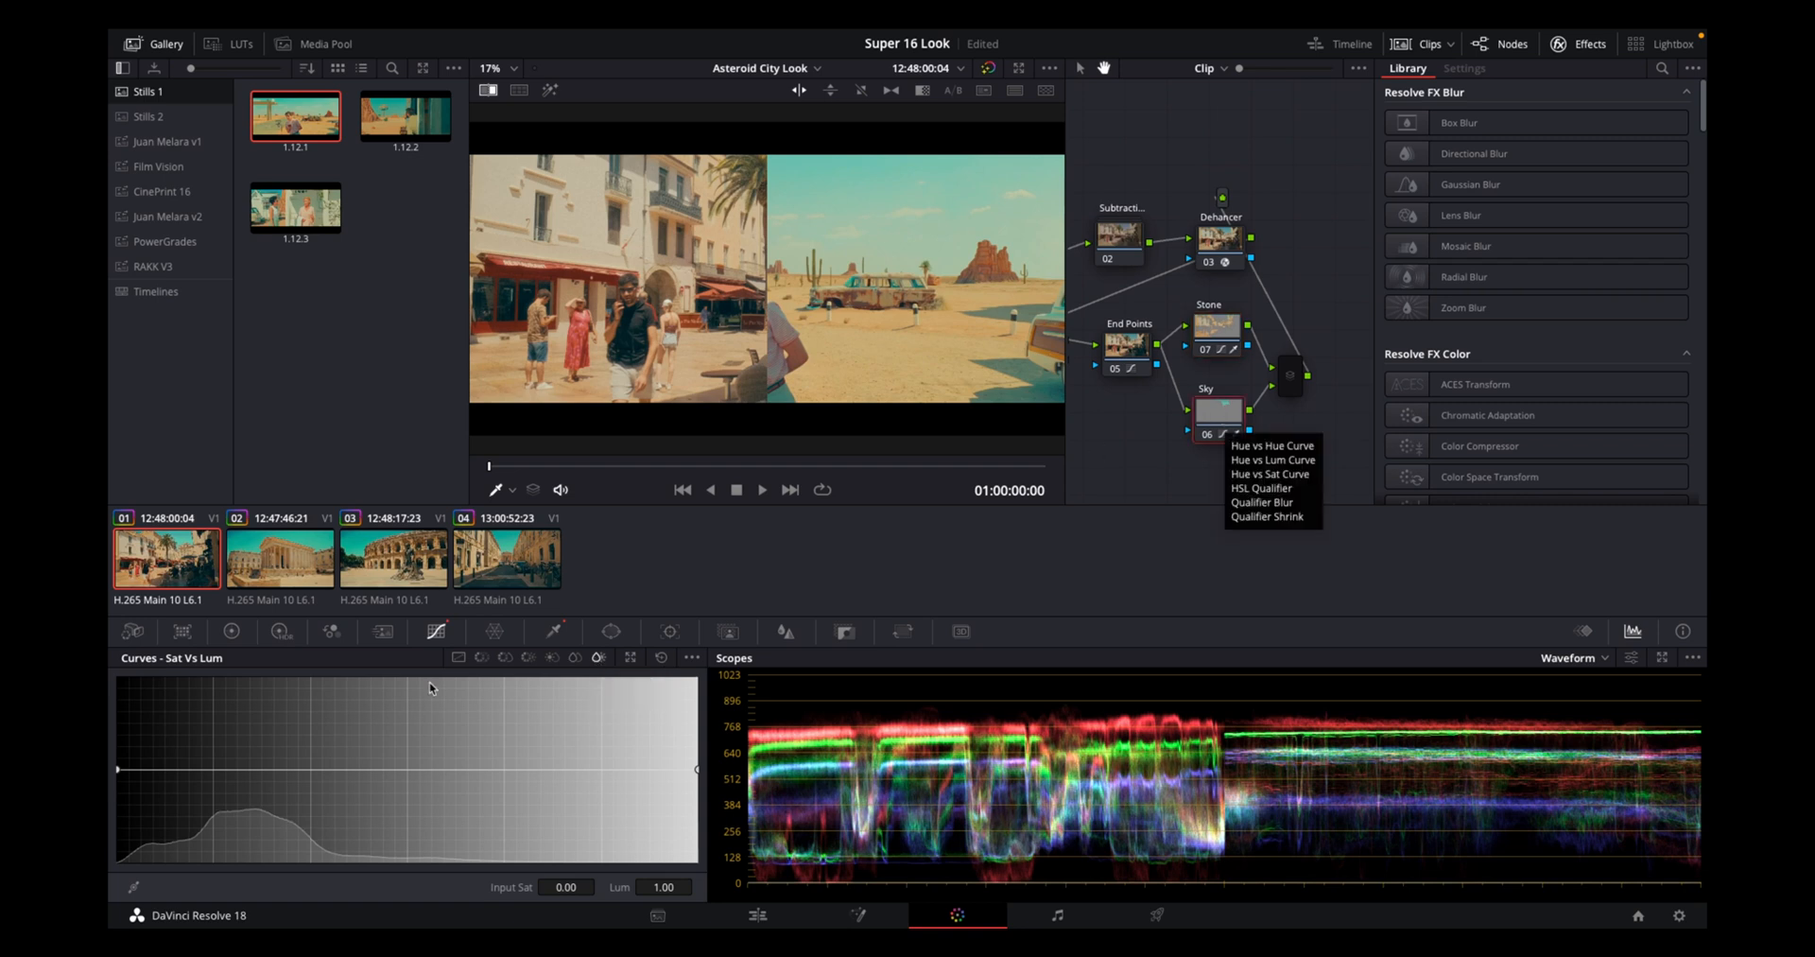
pyautogui.click(845, 631)
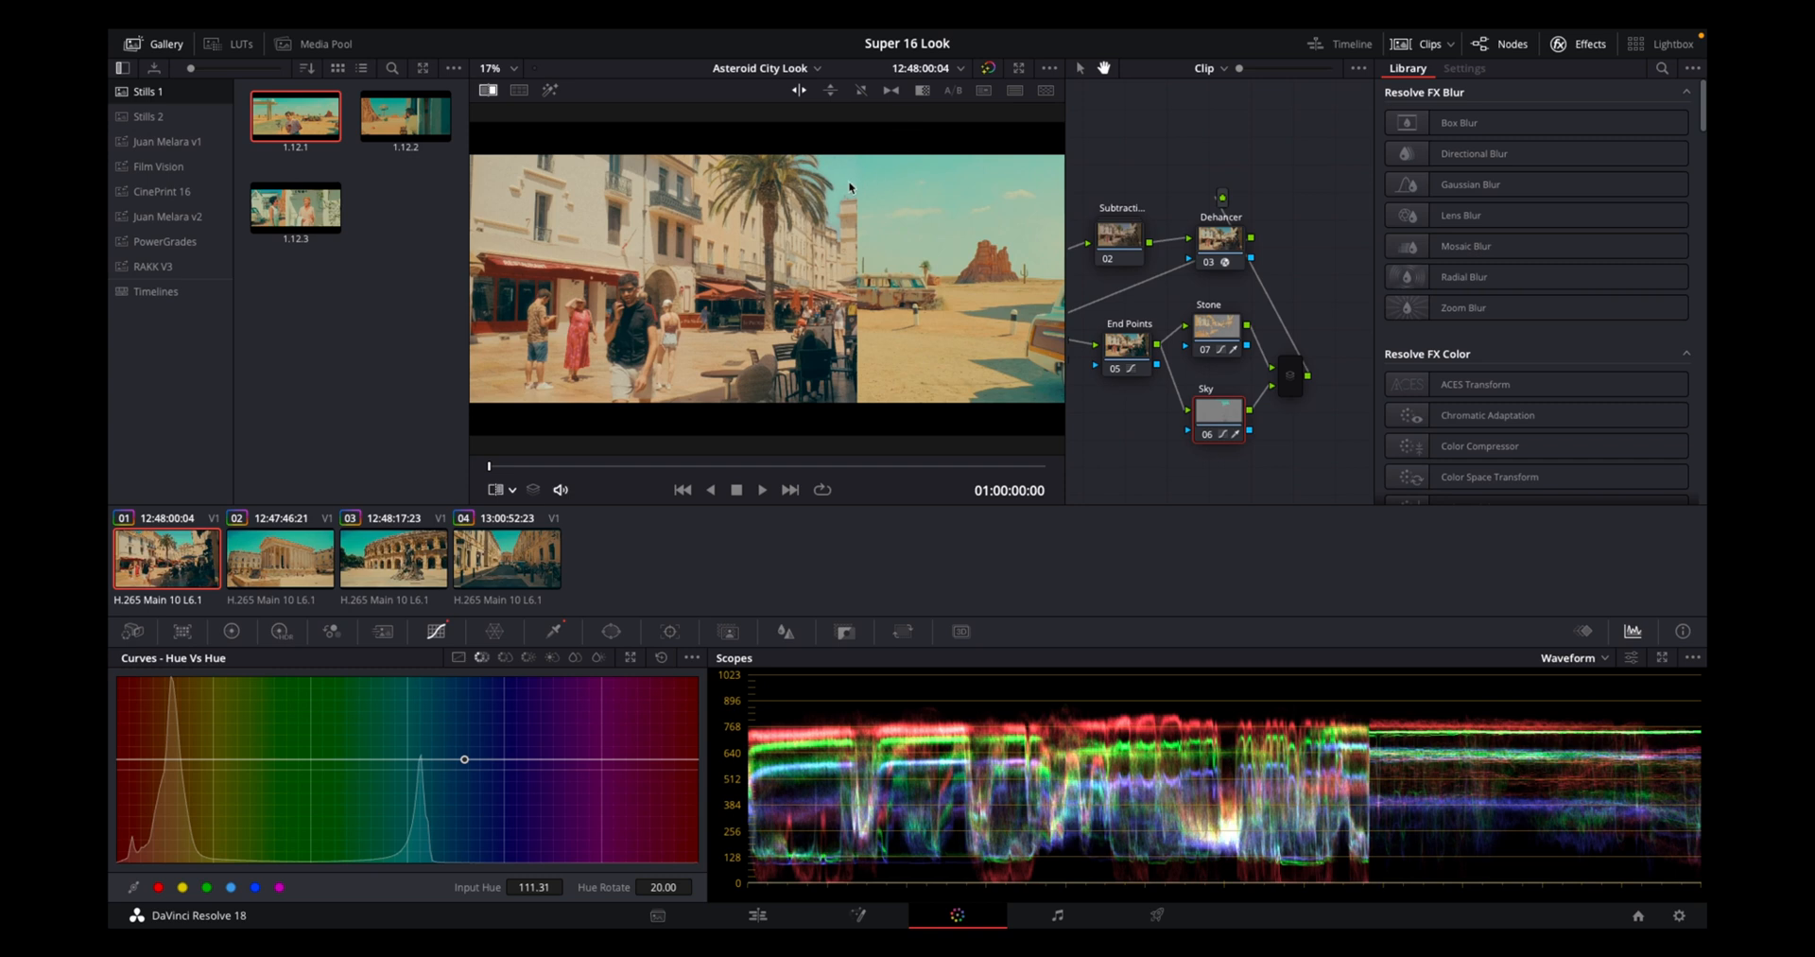
pyautogui.click(505, 657)
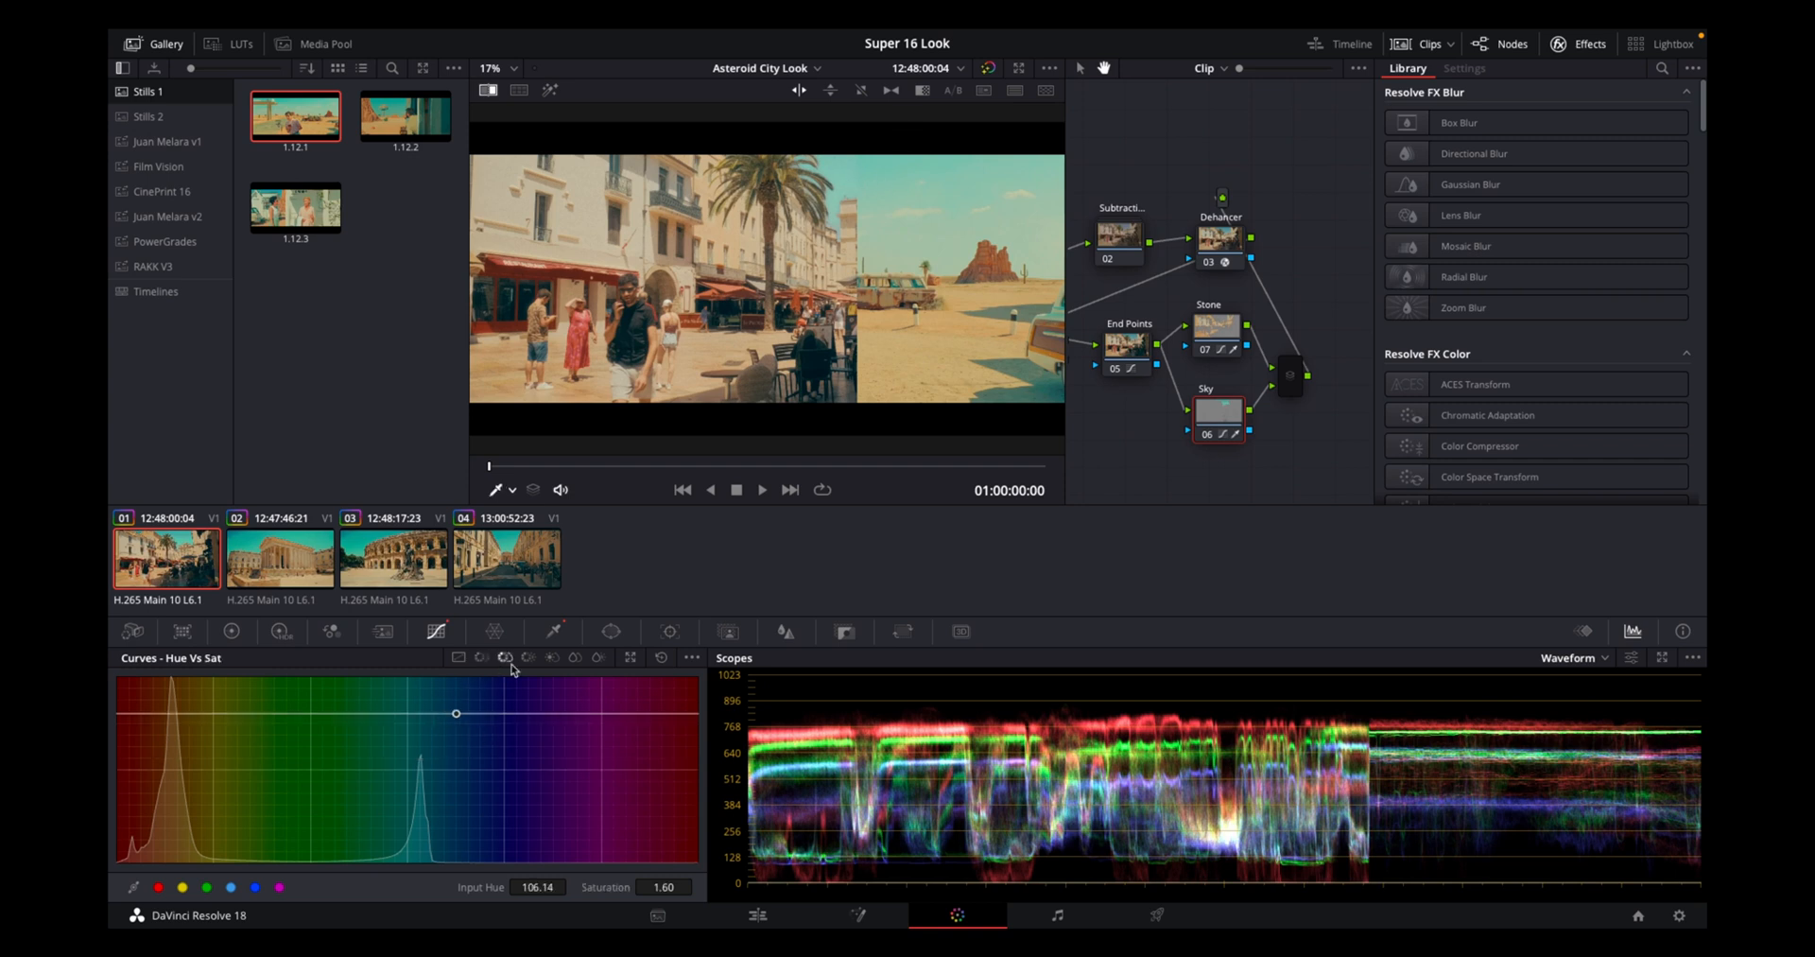
pyautogui.click(528, 657)
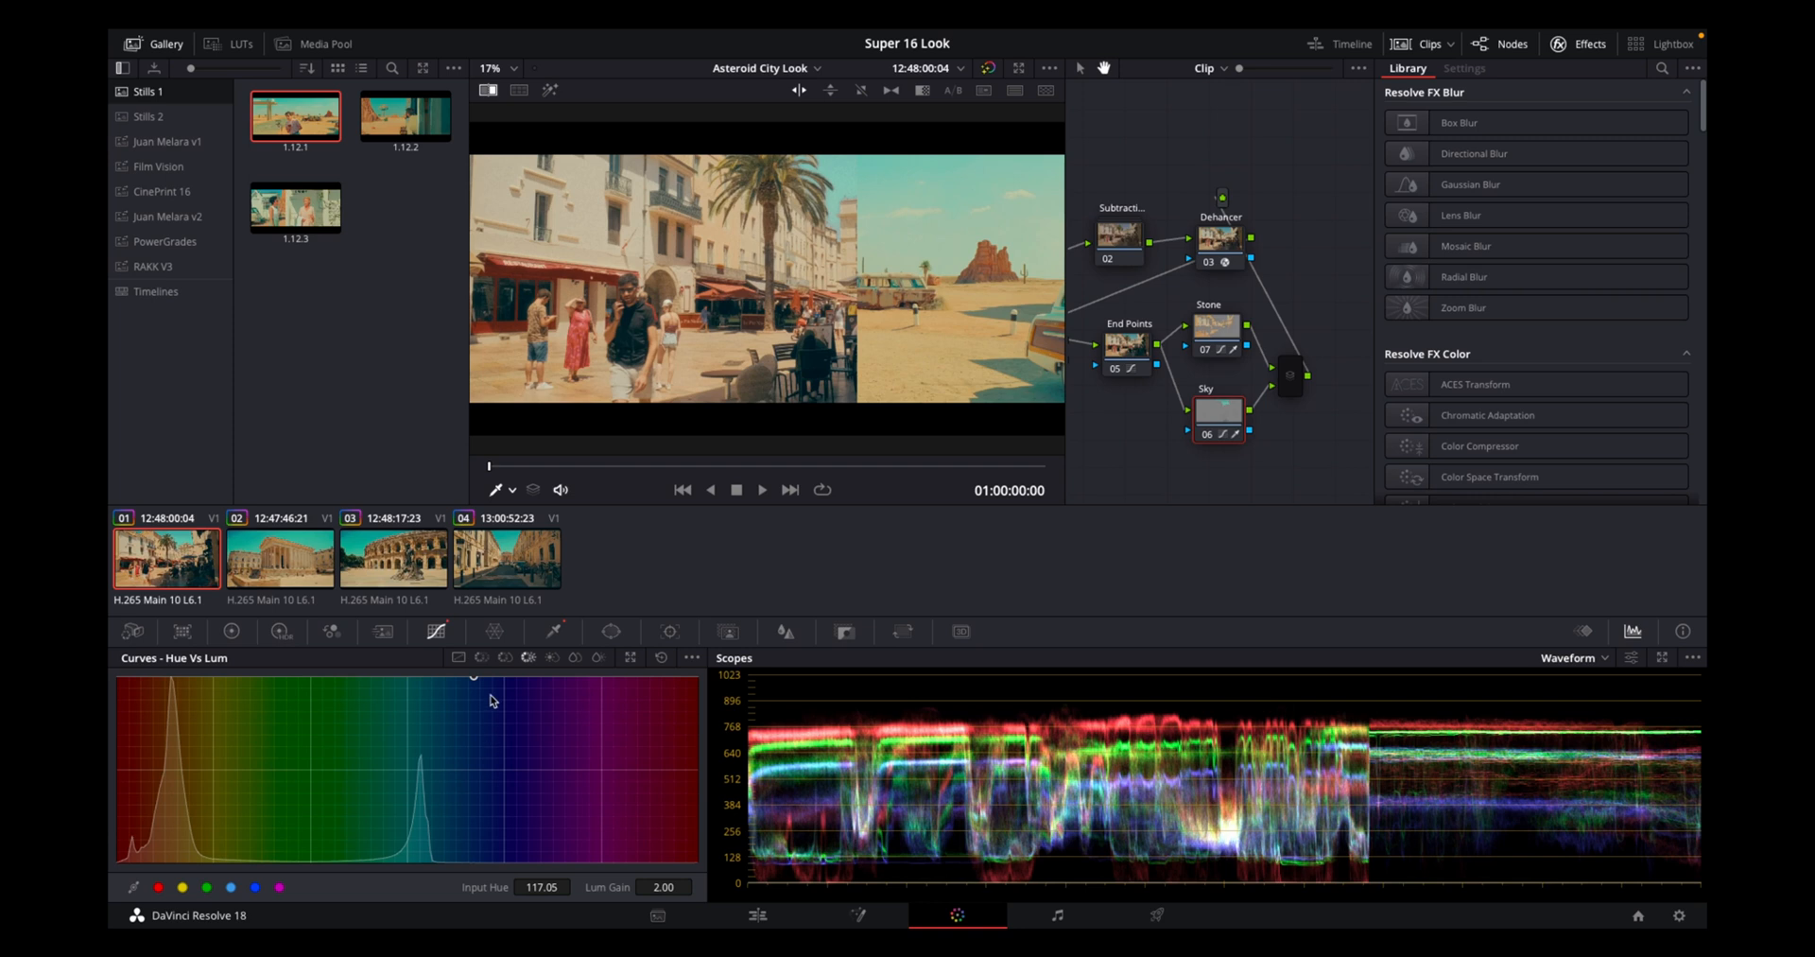
pyautogui.hotkey('ctrl', 'd')
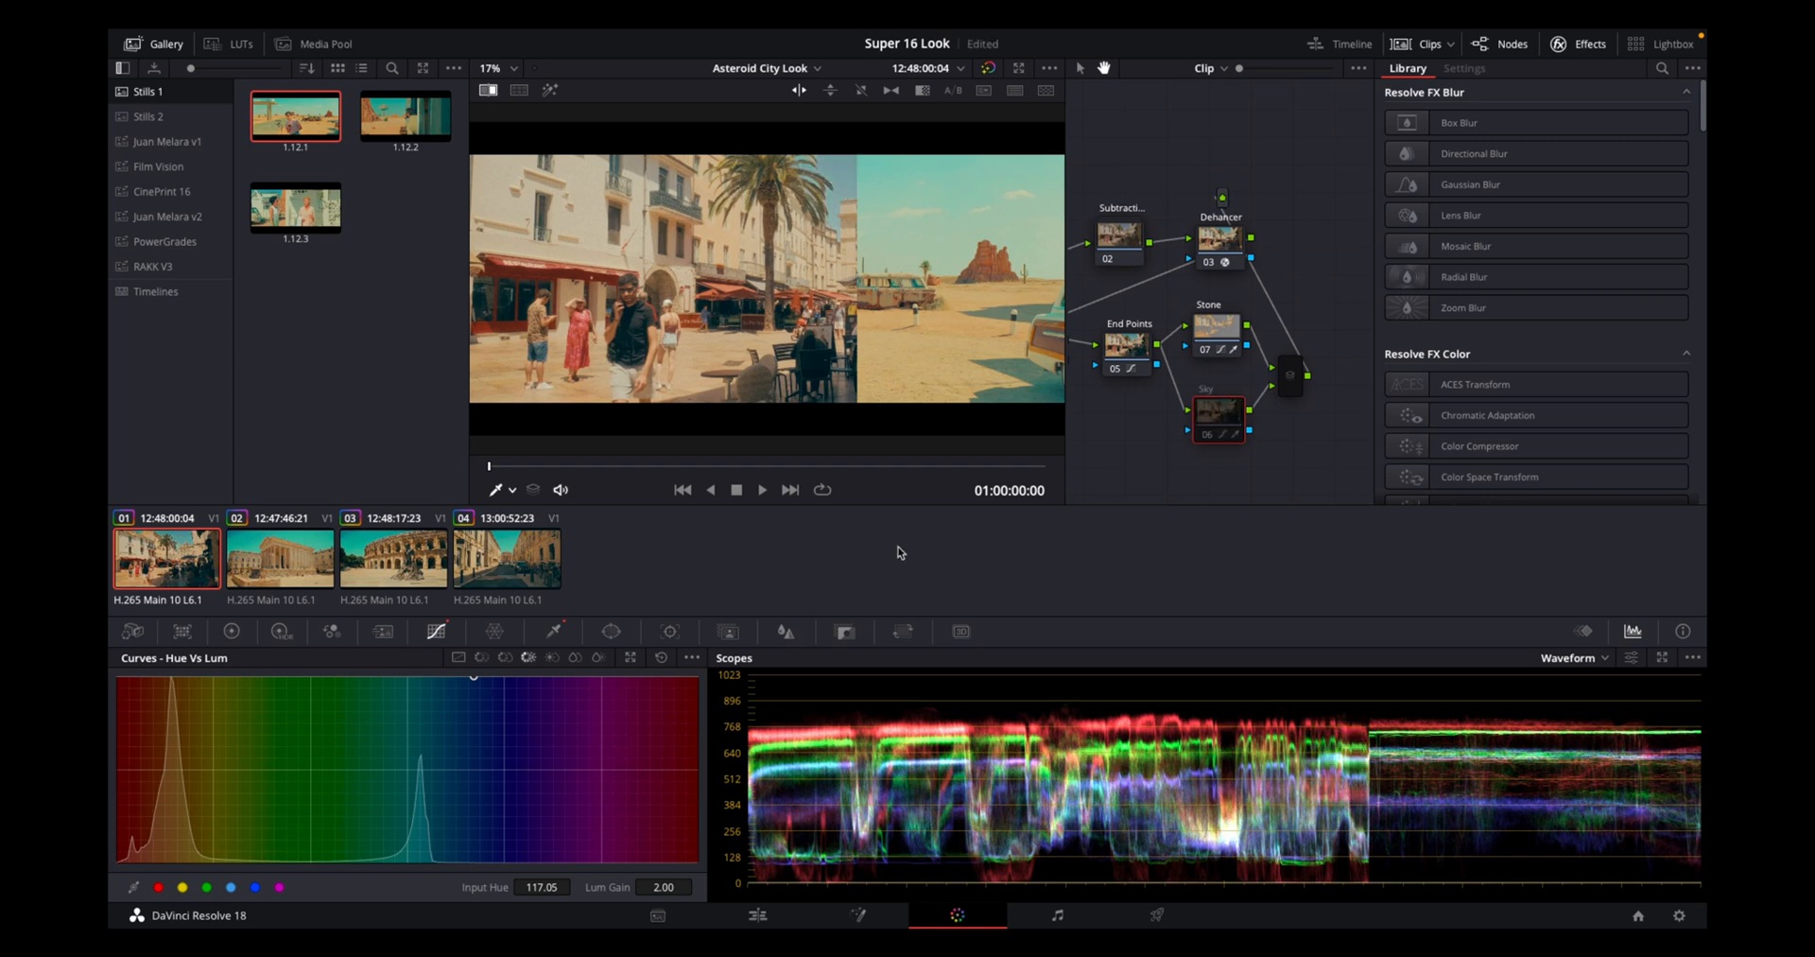
pyautogui.hotkey('ctrl', 'd')
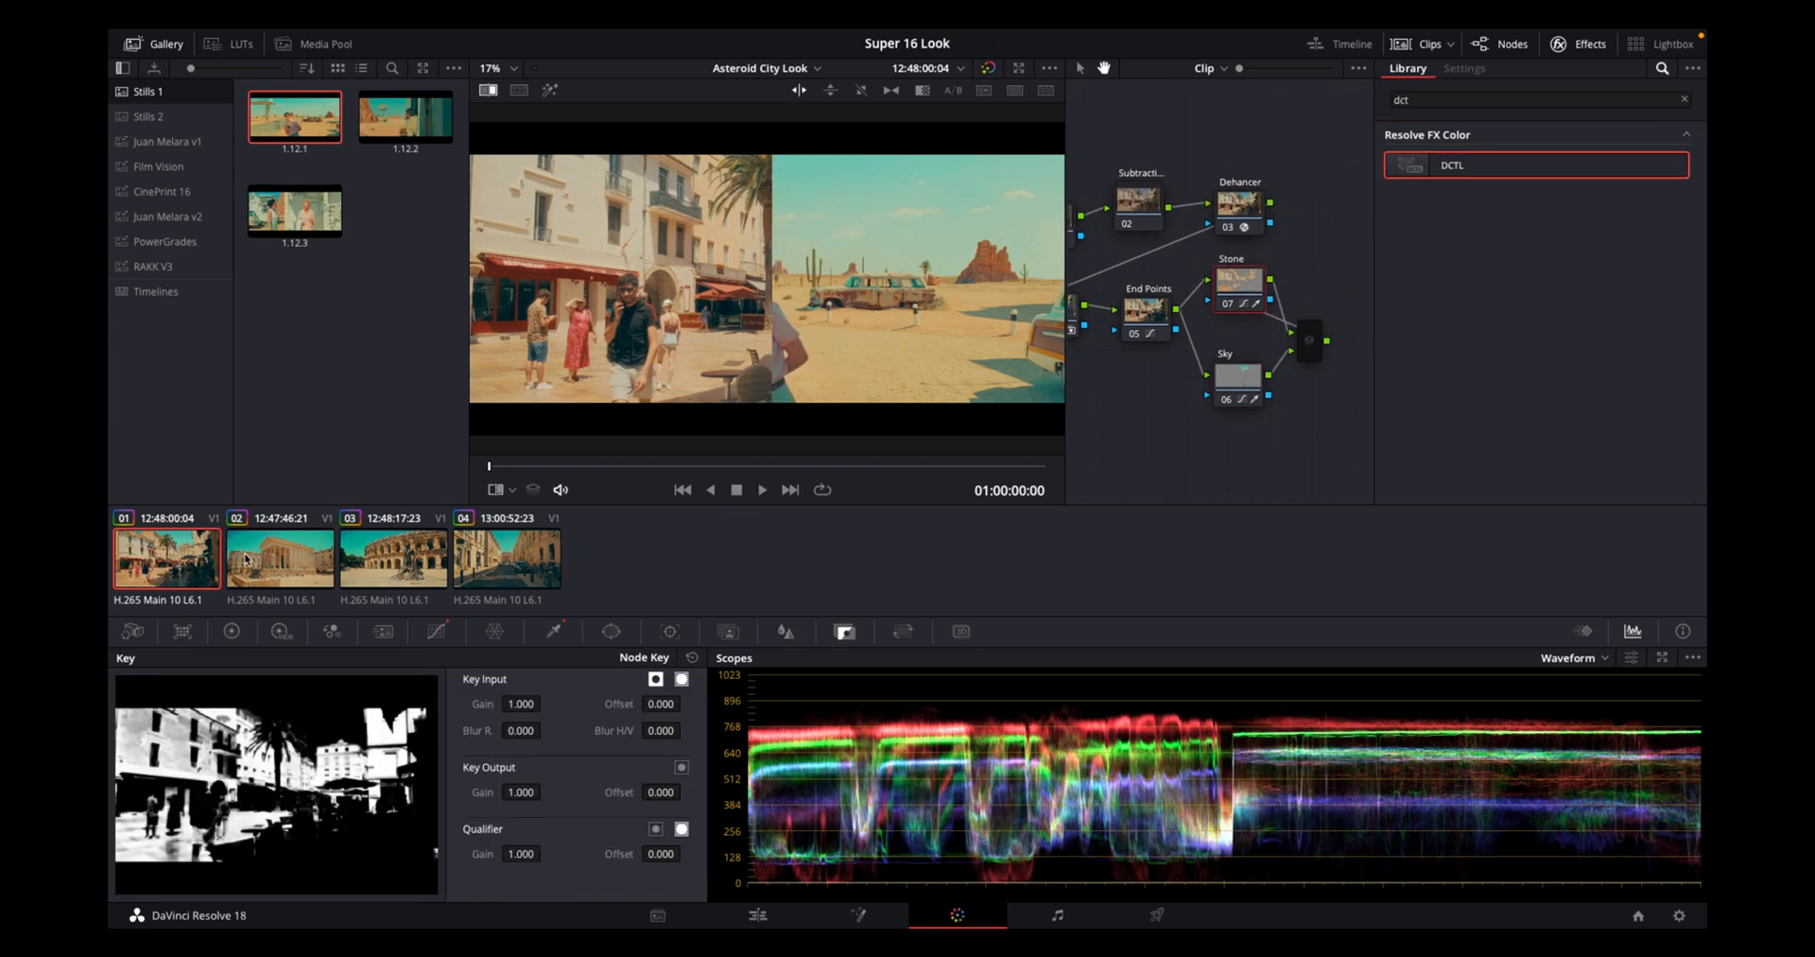
# View the graded temple clip 02 full screen and compare it with the desert reference still
pyautogui.click(281, 565)
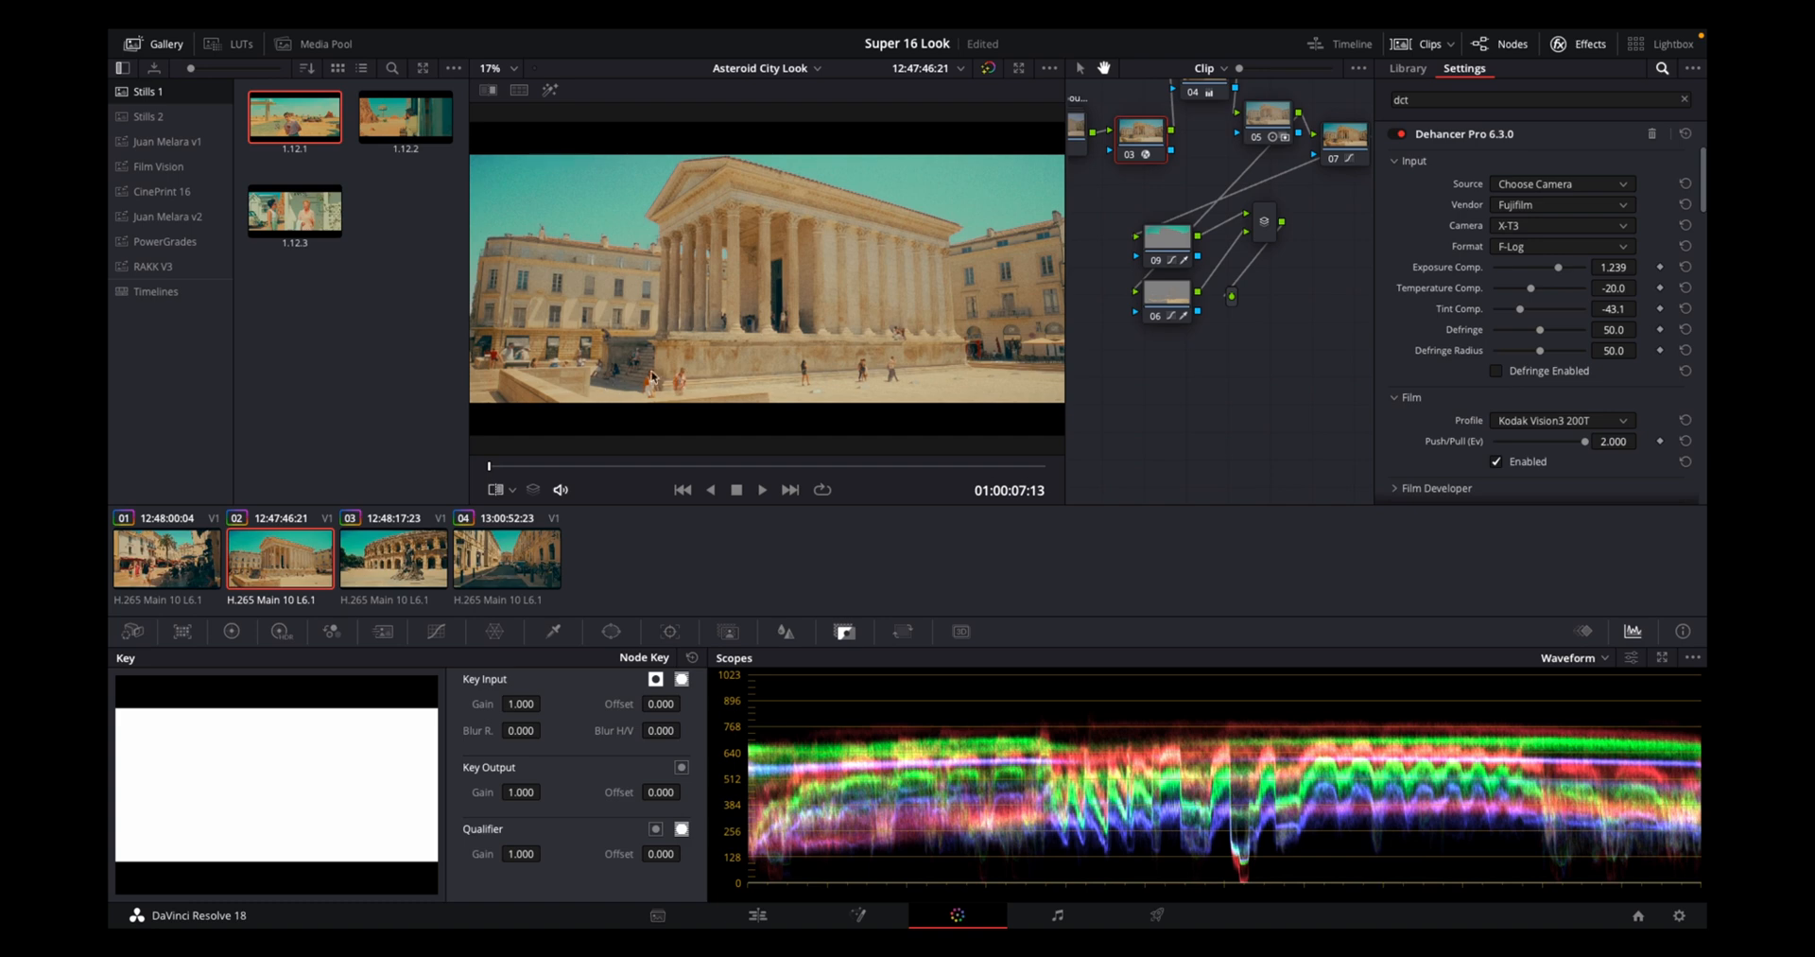
pyautogui.press('super+f')
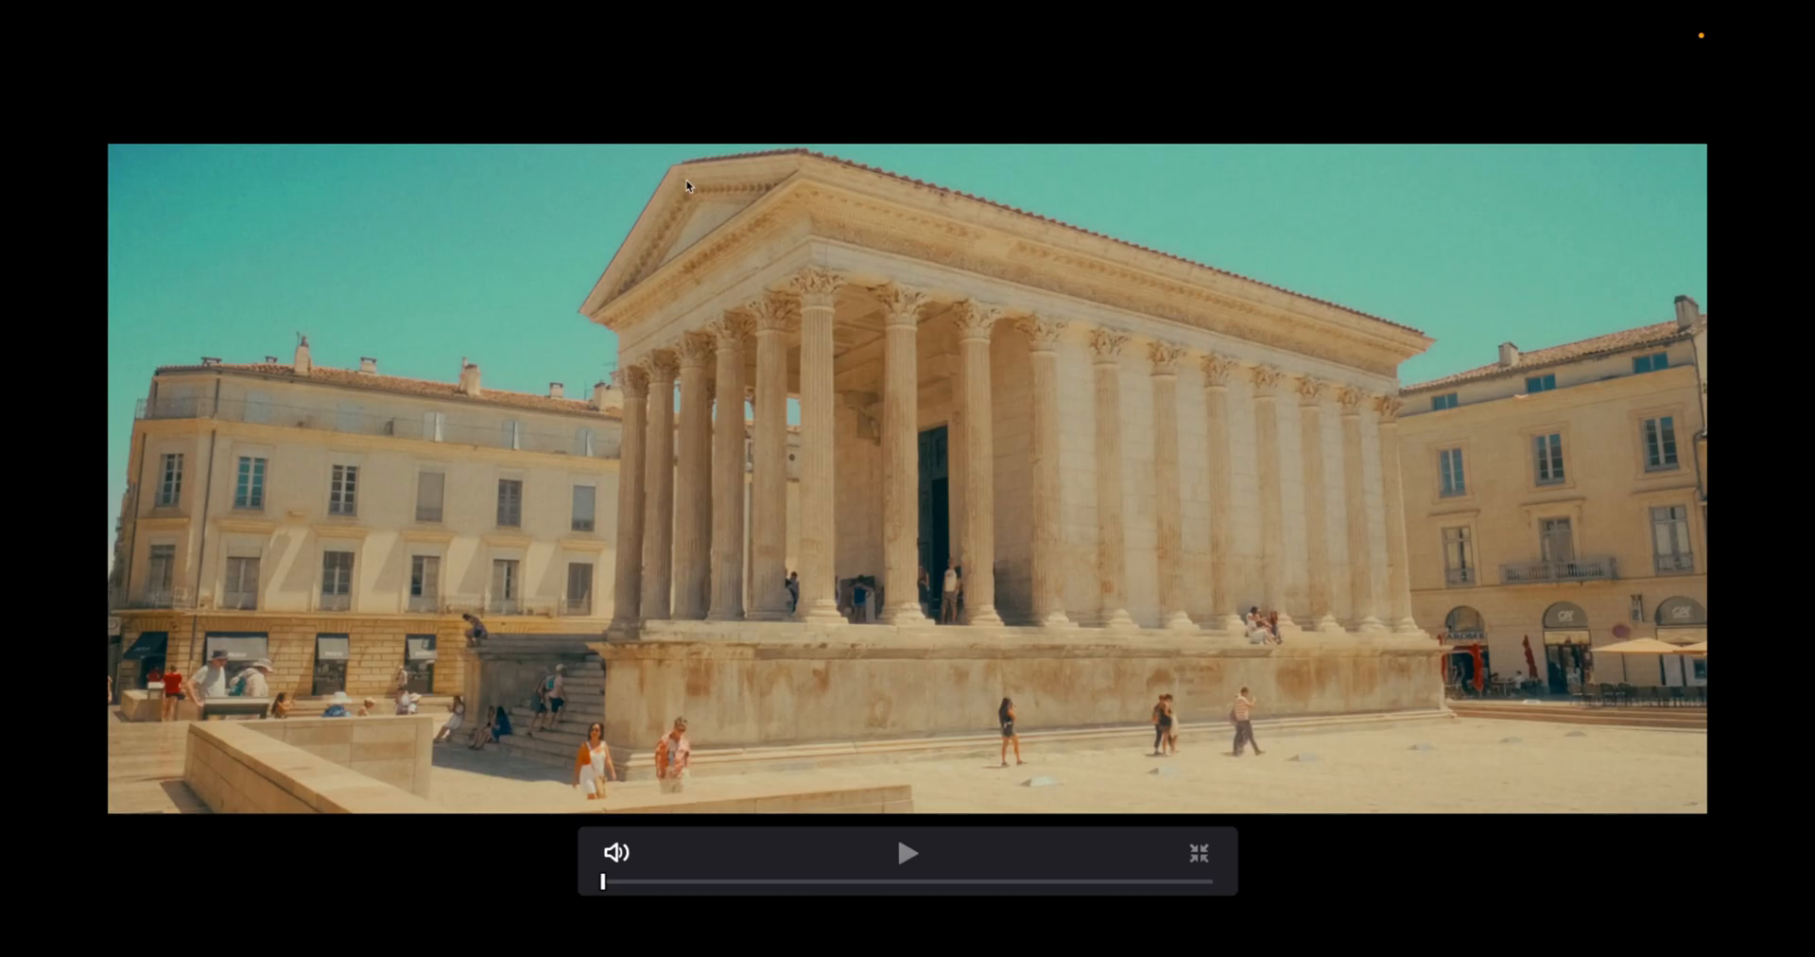
pyautogui.press('Escape')
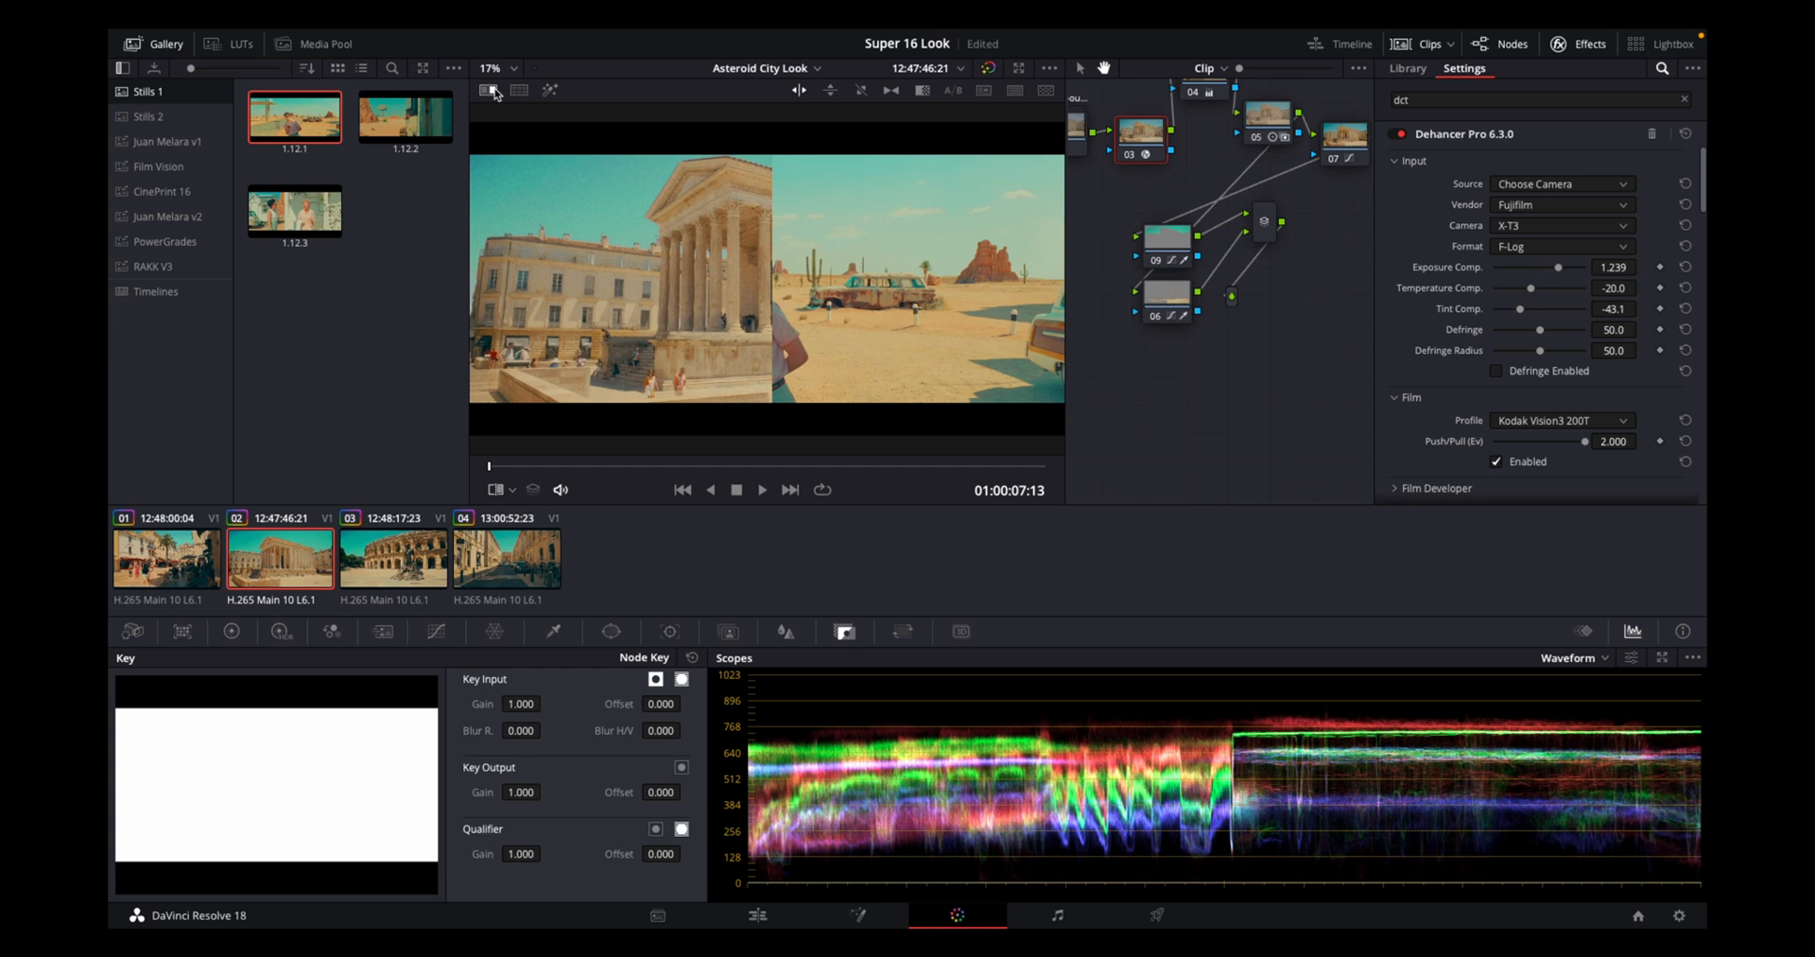
# Go through clips 03 and 04 and view the graded street of clip 04 full screen
pyautogui.click(393, 559)
pyautogui.click(487, 570)
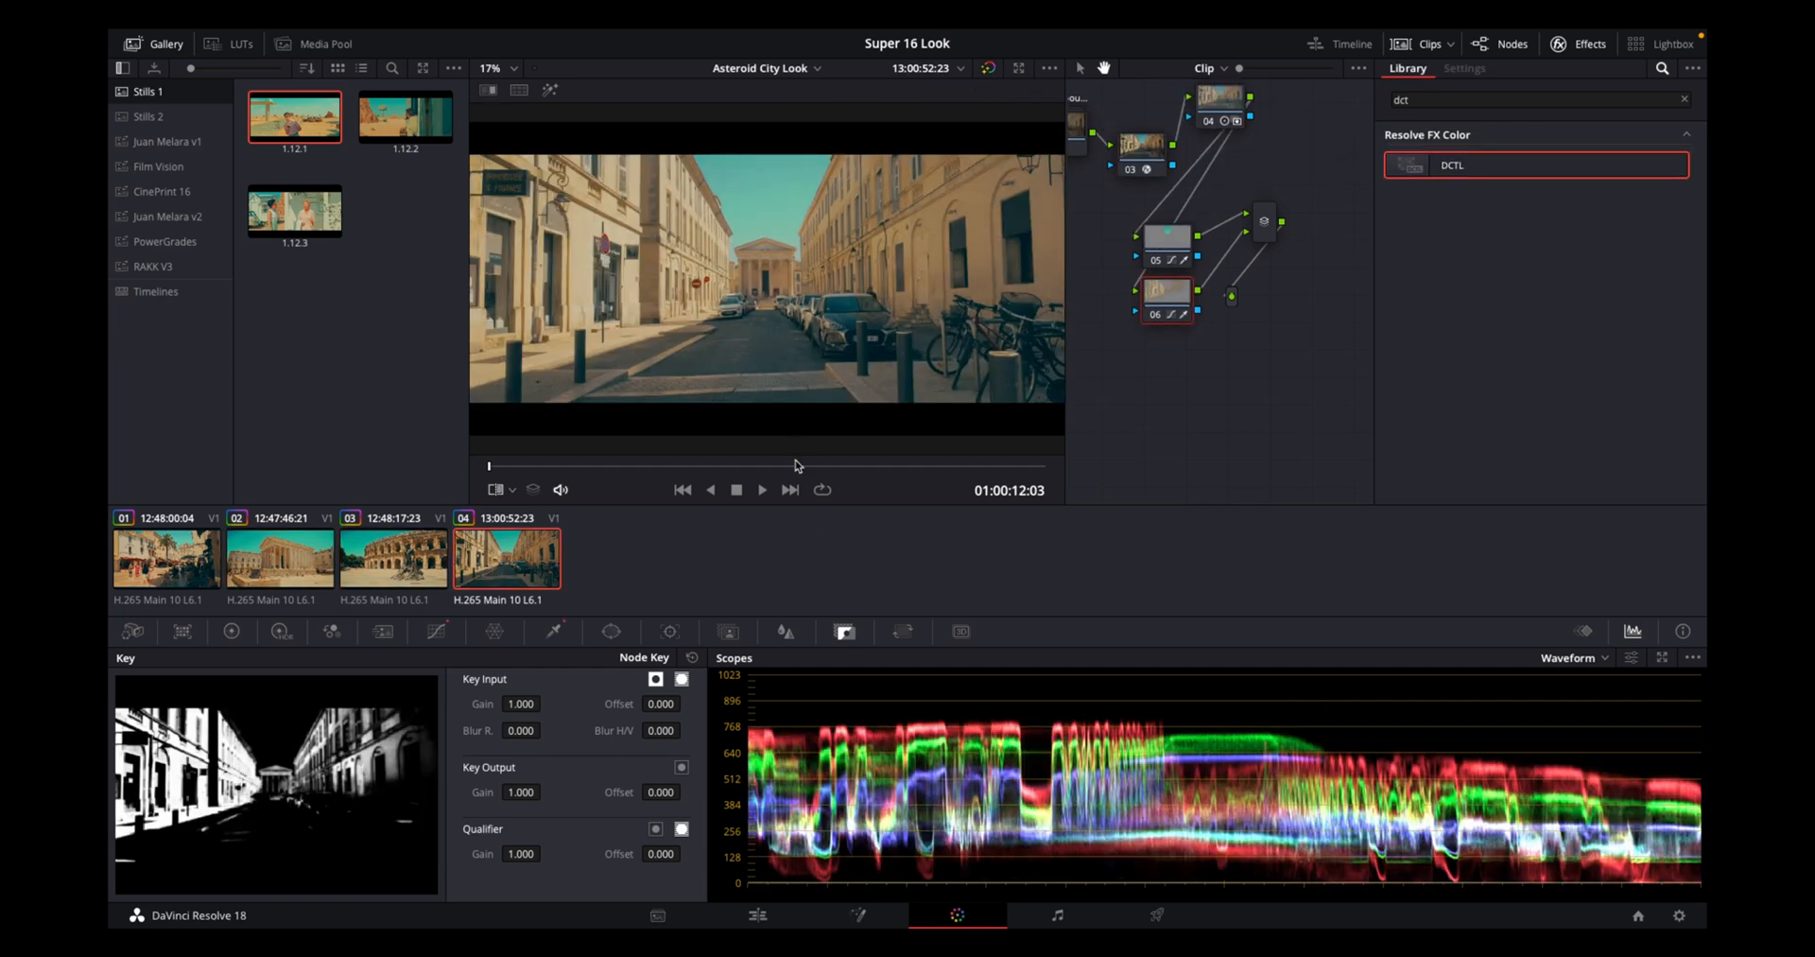
pyautogui.hotkey('ctrl', 'f')
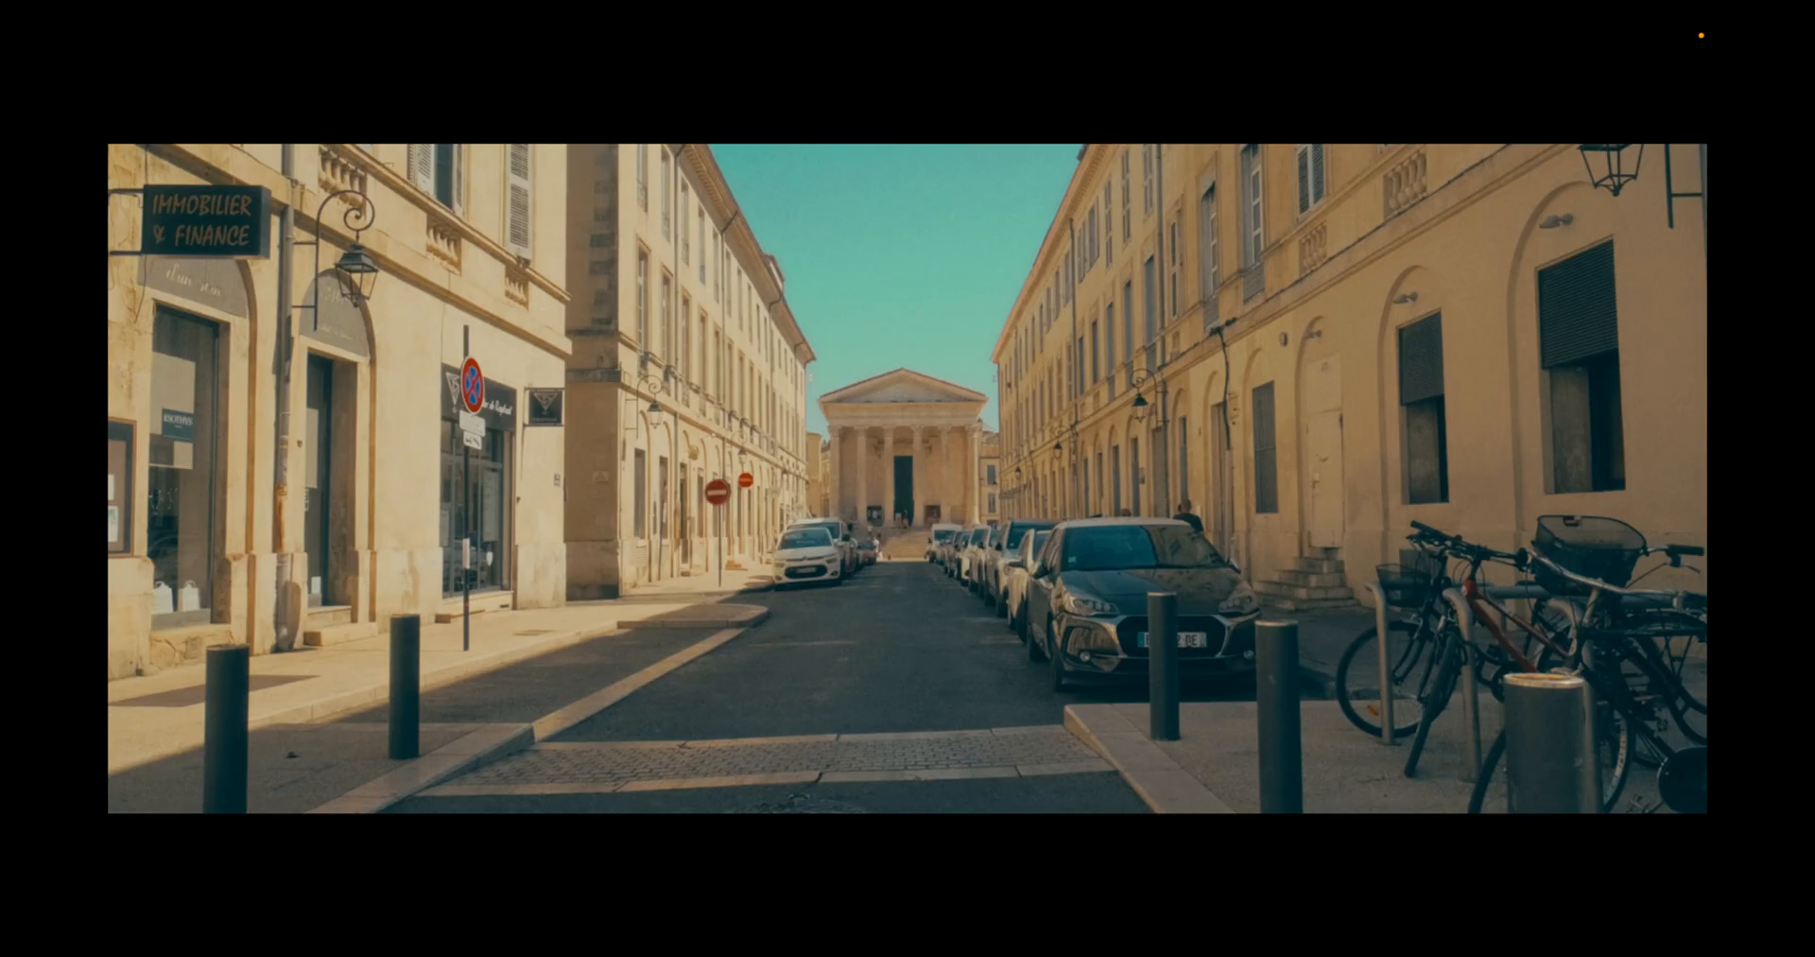
pyautogui.press('Down')
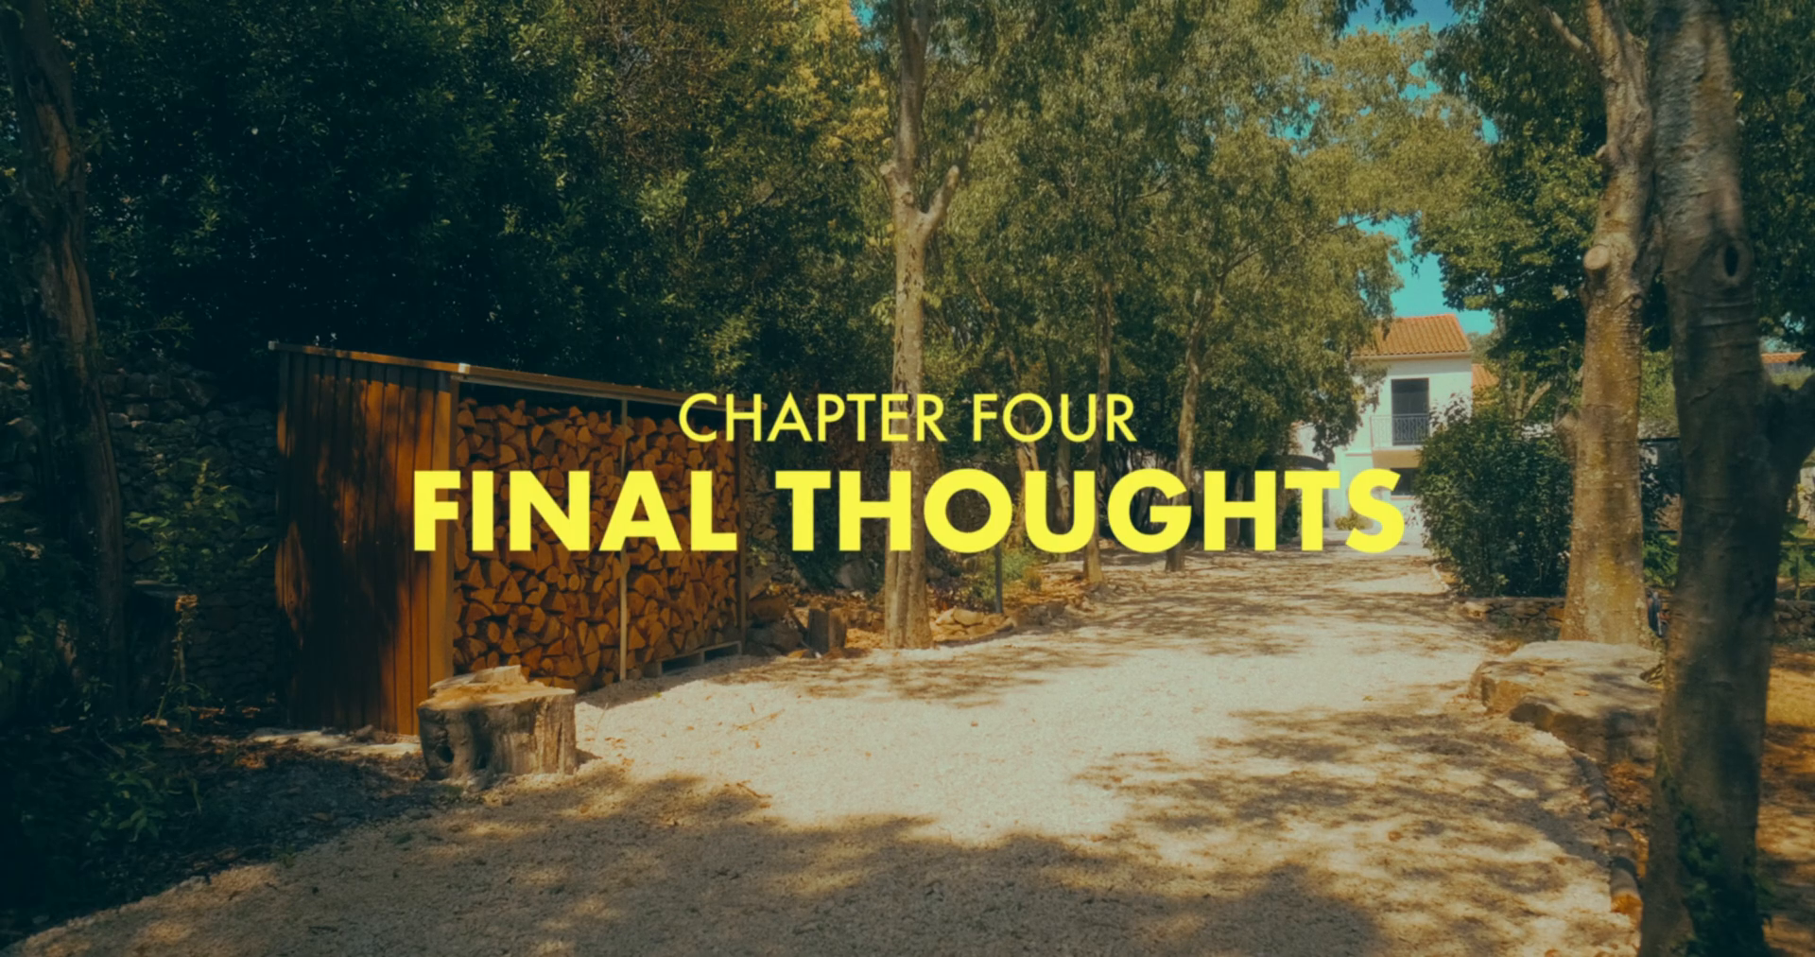